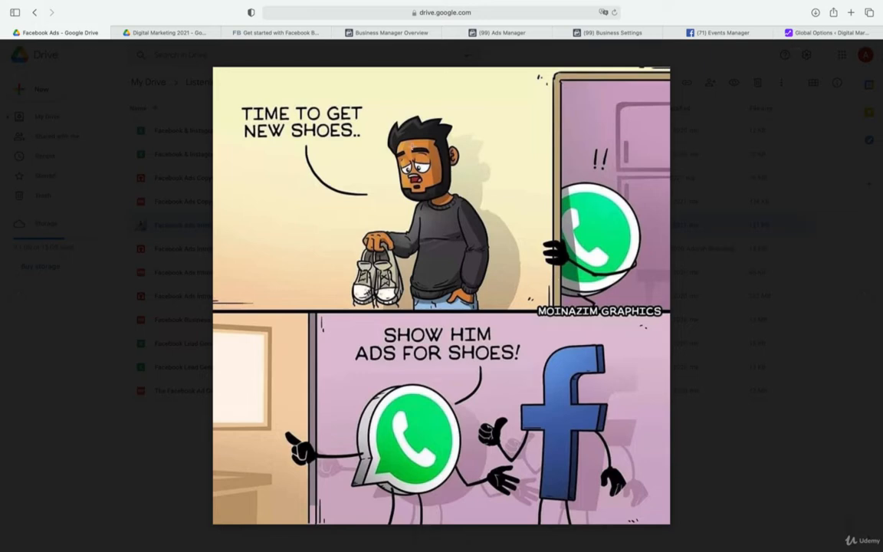
Preview the Best of Digital Marketing.mp3 recording in the Digital Marketing 2021 folder, pause it and close the preview
click(178, 35)
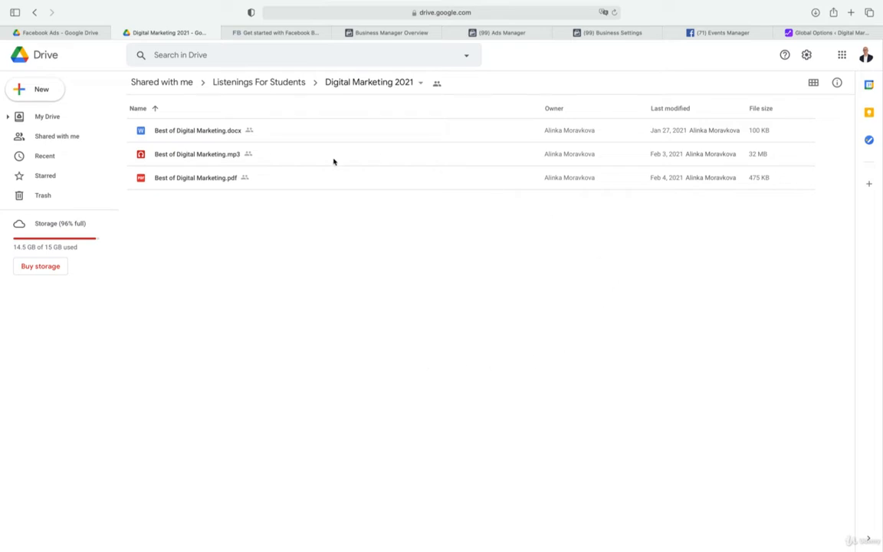
double_click(185, 156)
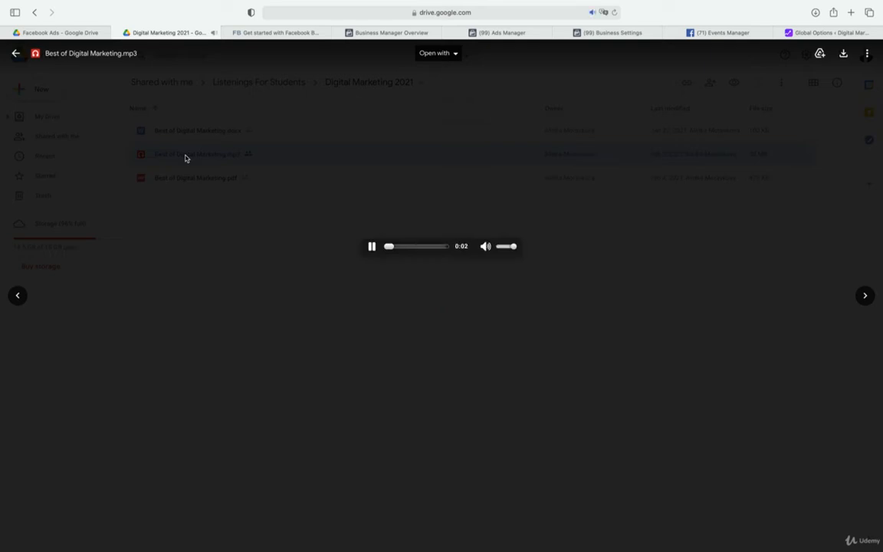
click(371, 246)
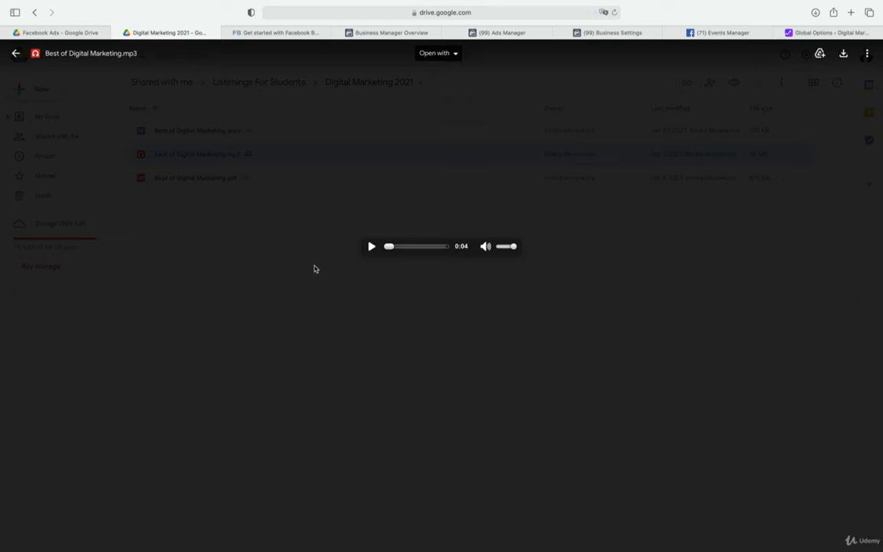
click(297, 167)
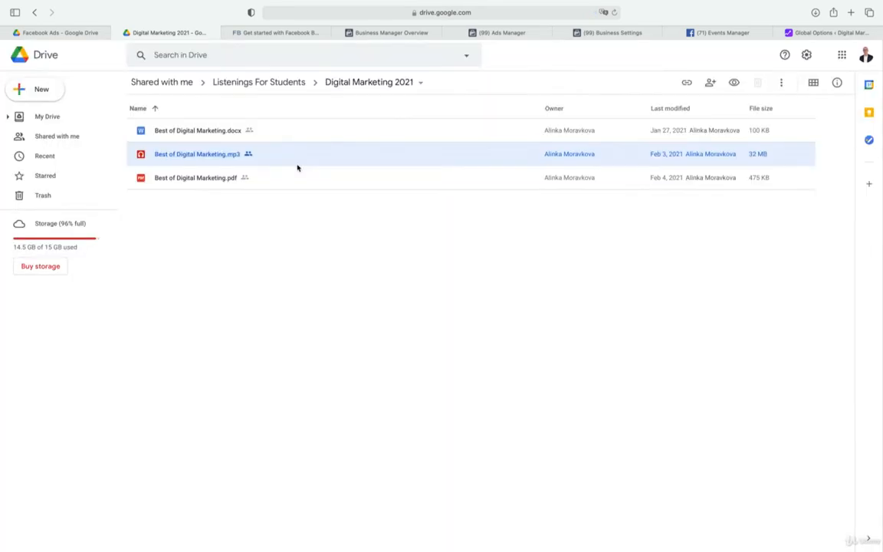
Go up to the Listenings For Students folder and open its Facebook Ads folder to see the files
click(282, 85)
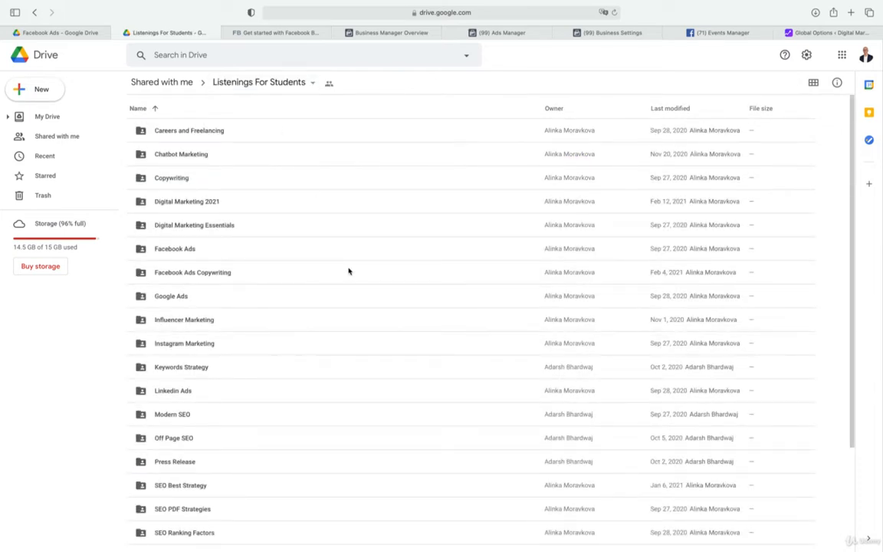
click(177, 251)
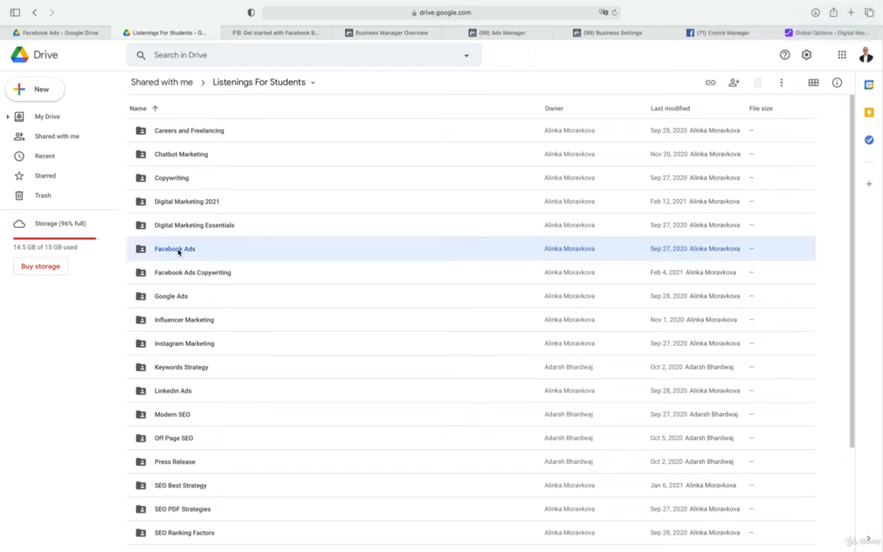
double_click(177, 250)
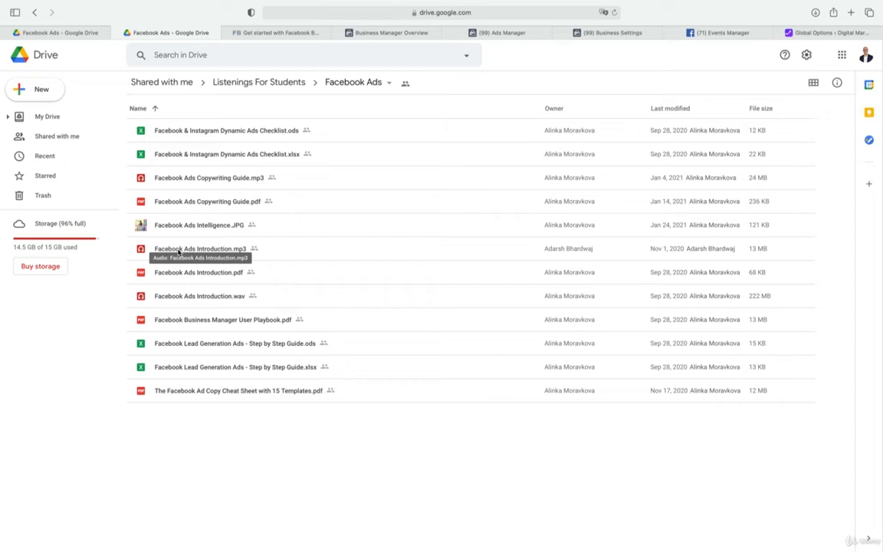
Read the Facebook Business Manager beginner guide from the overview through the section on who must use Business Manager
click(252, 32)
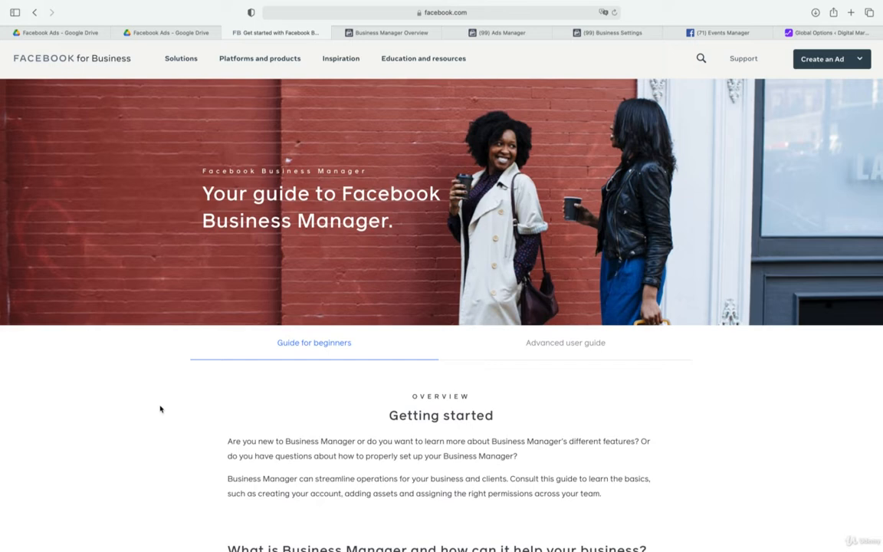
scroll(160, 408, down, 5)
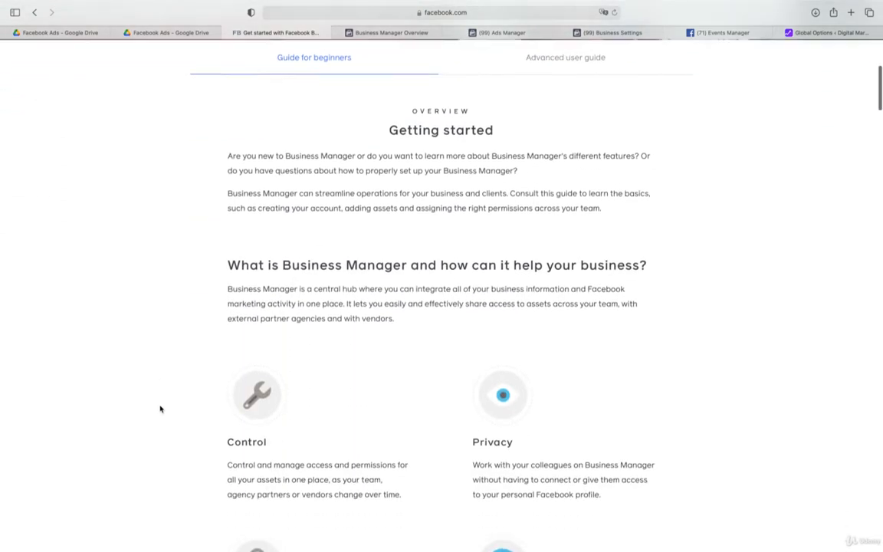
scroll(160, 409, down, 1)
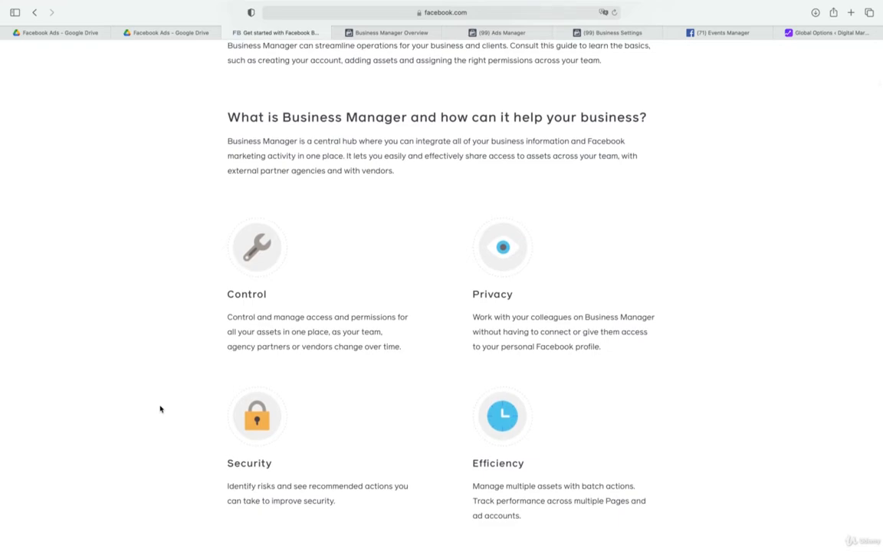
scroll(160, 408, down, 8)
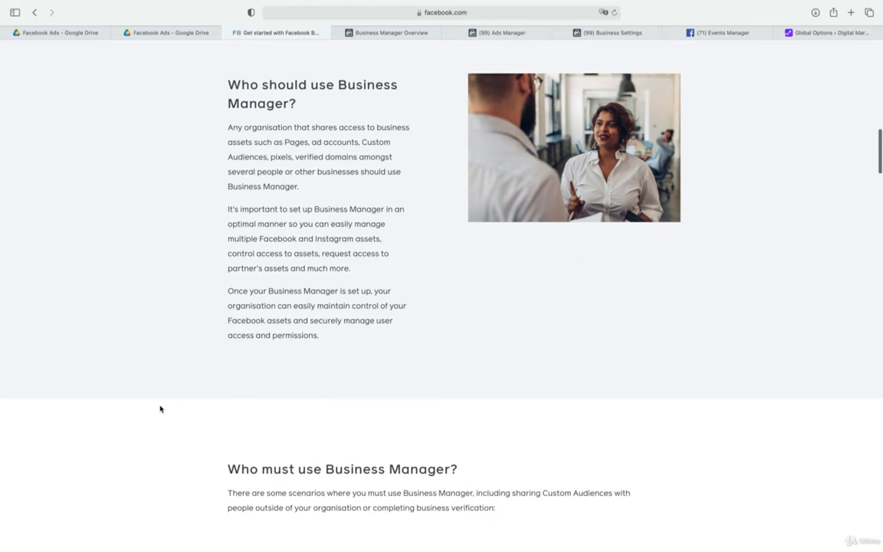
scroll(160, 408, down, 10)
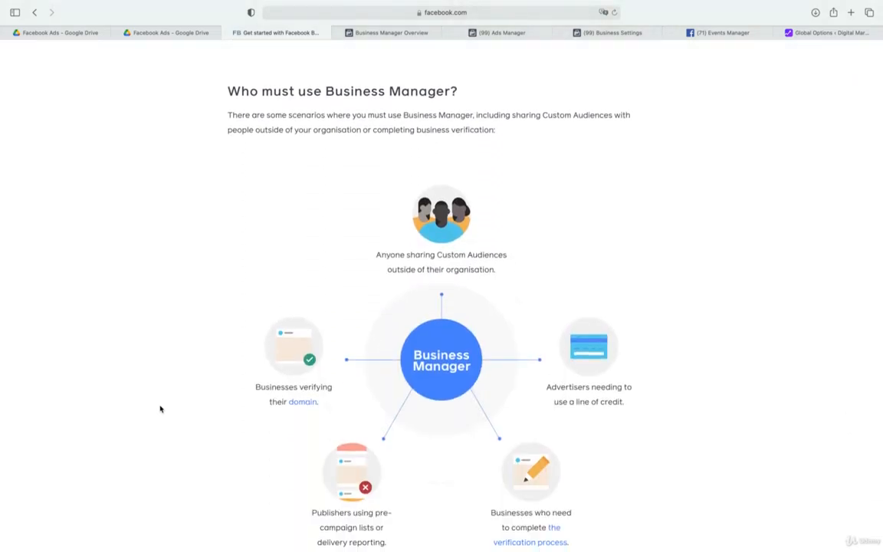
scroll(160, 408, down, 3)
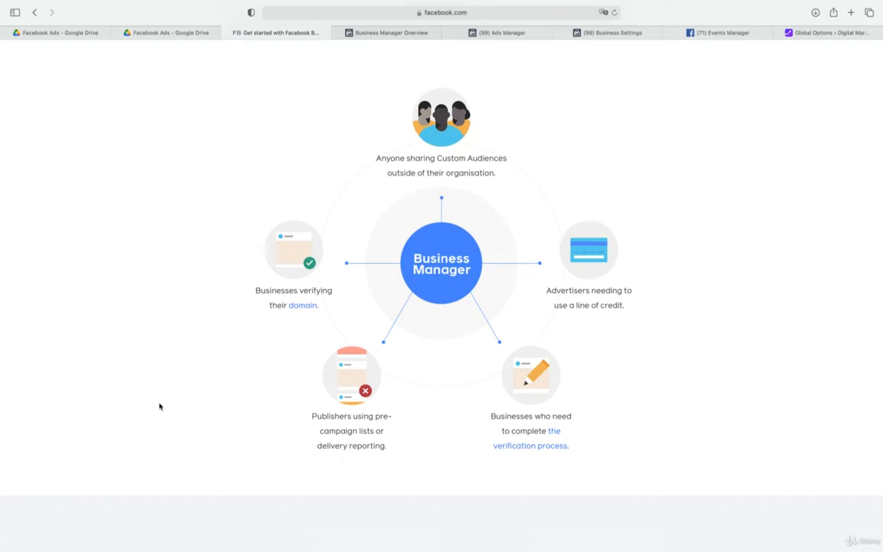
Start creating an account from the Business Manager overview page and log into Facebook with the saved account password
click(391, 33)
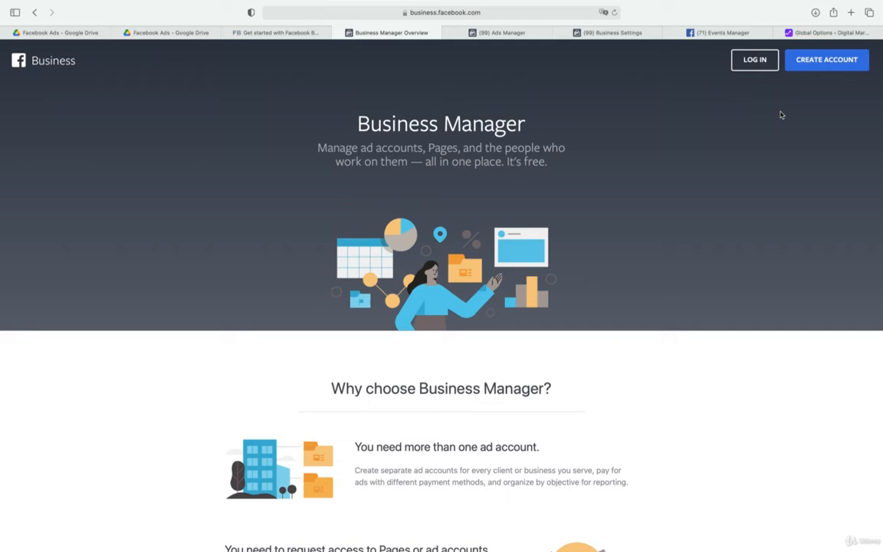
click(800, 69)
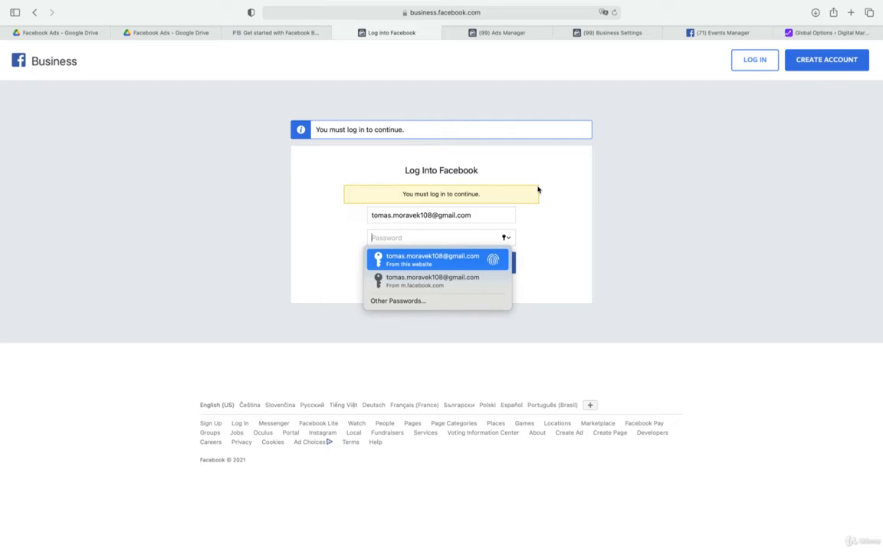
key(Return)
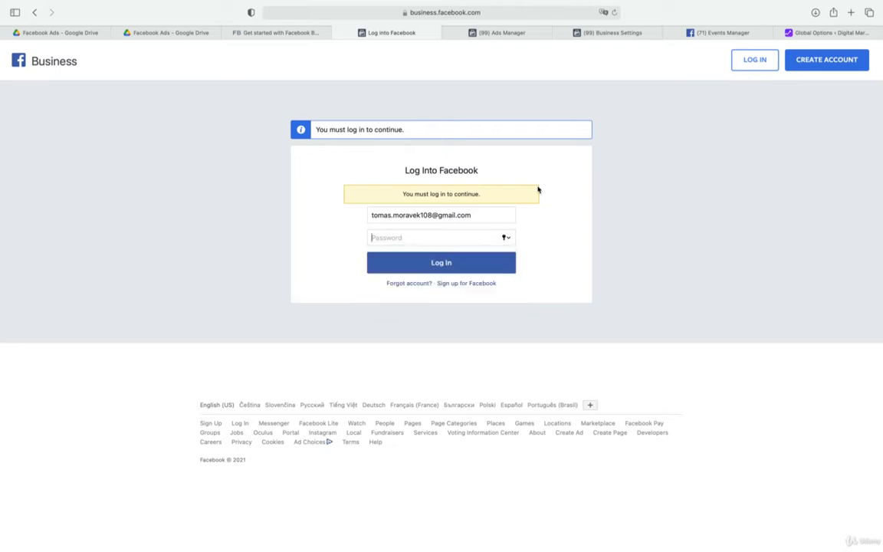
key(Return)
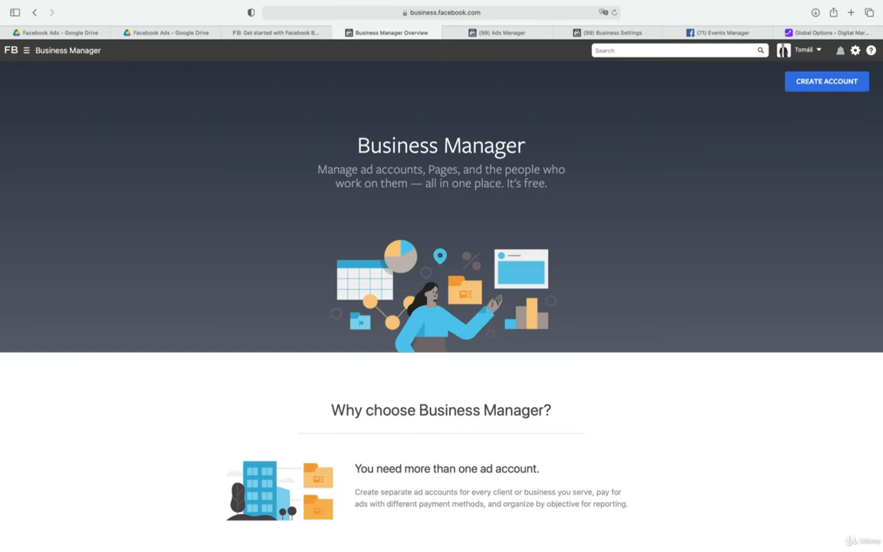
Review the list of businesses available to the logged-in Facebook profile, then close the list
click(794, 54)
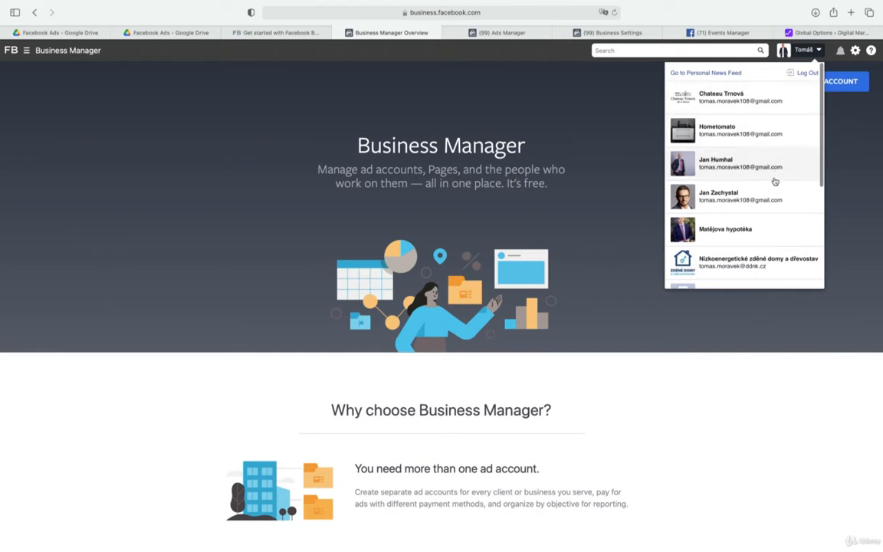
scroll(774, 181, down, 1)
scroll(774, 180, down, 3)
scroll(774, 181, up, 4)
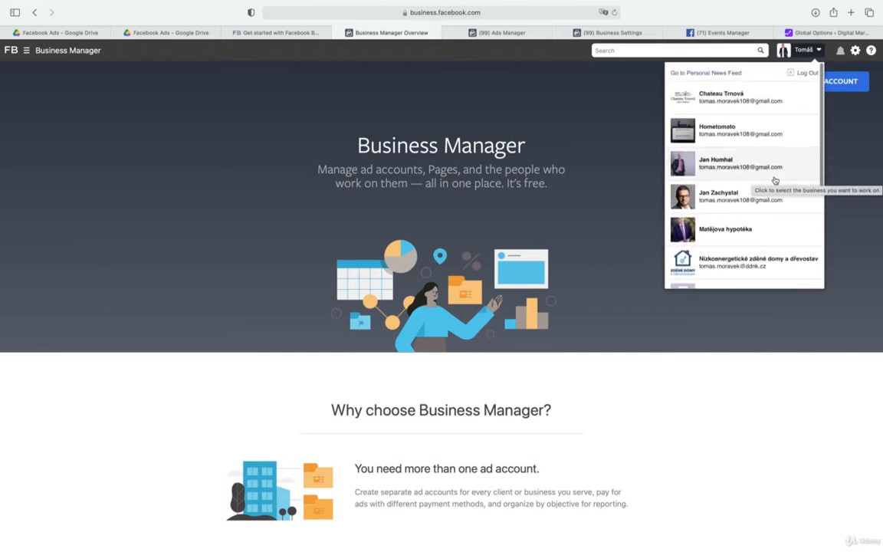
click(833, 181)
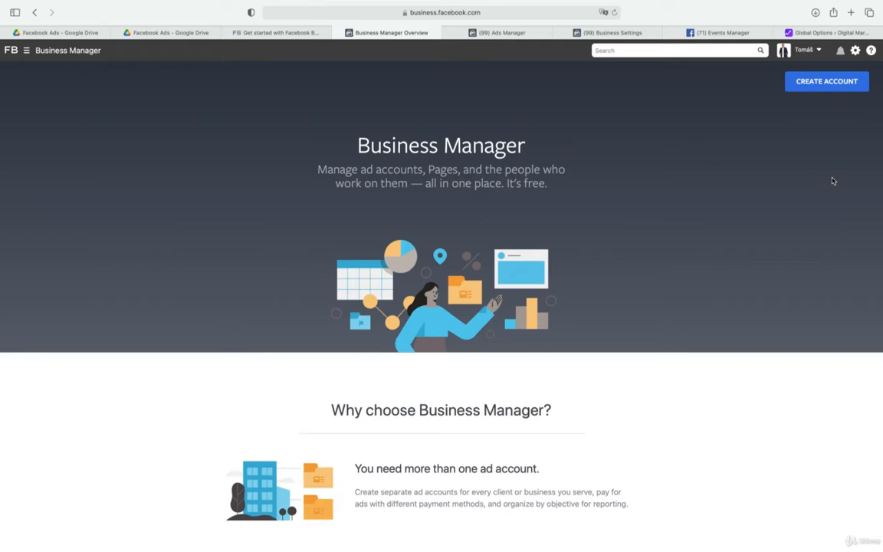
Open the Create Your Business Manager Account form and go to the business and account name field
click(814, 83)
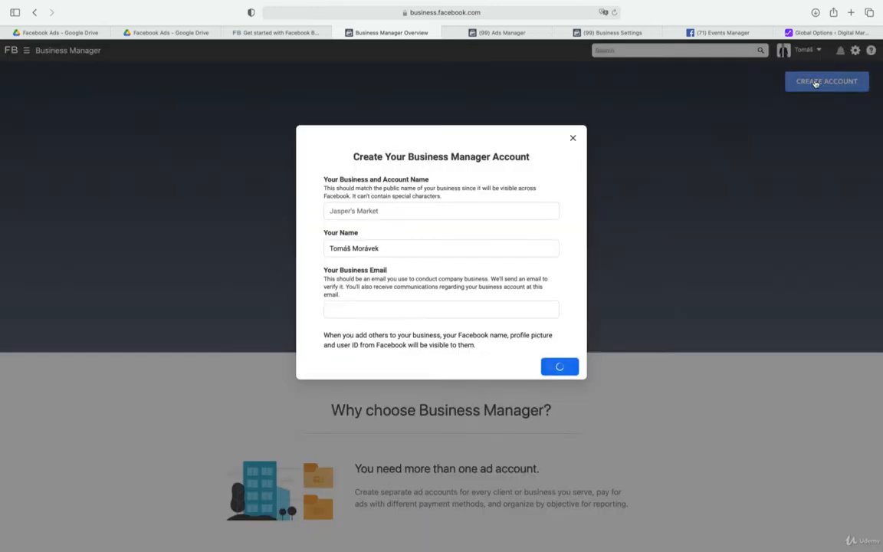
click(498, 213)
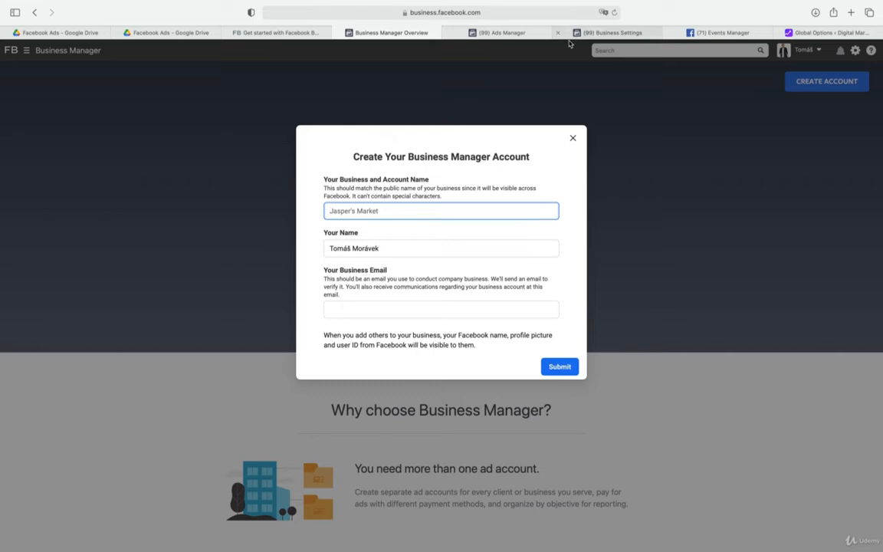
Bring the Business Settings page ahead of Ads Manager and look through the full overview of business tools, closing it again
click(539, 34)
drag(538, 36, 498, 36)
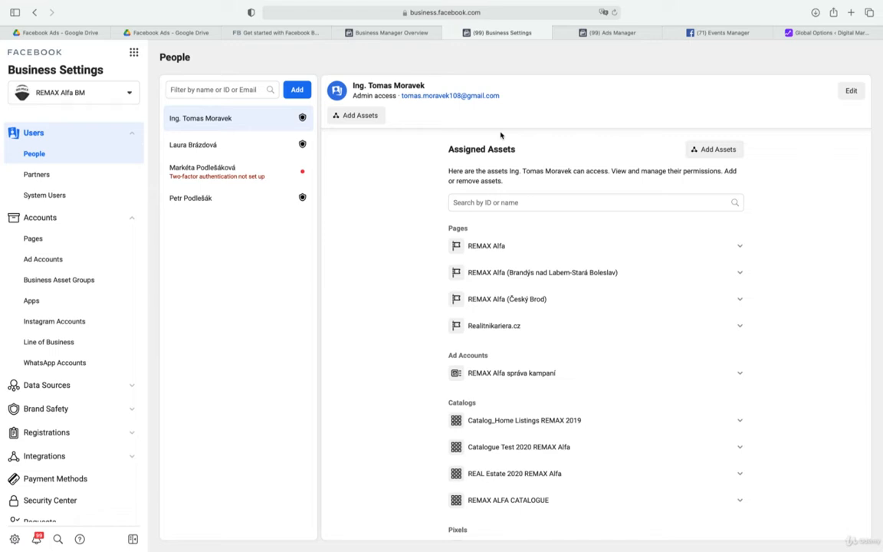
click(133, 53)
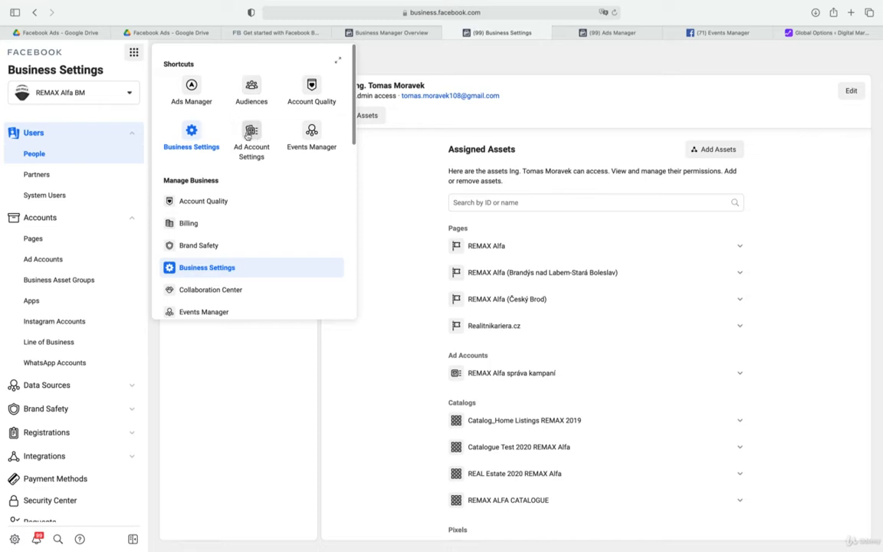
click(338, 59)
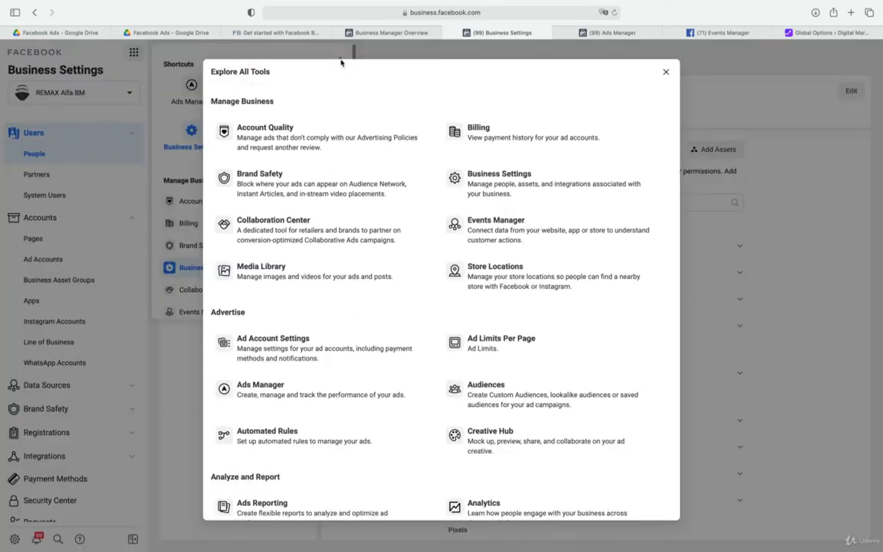
click(666, 72)
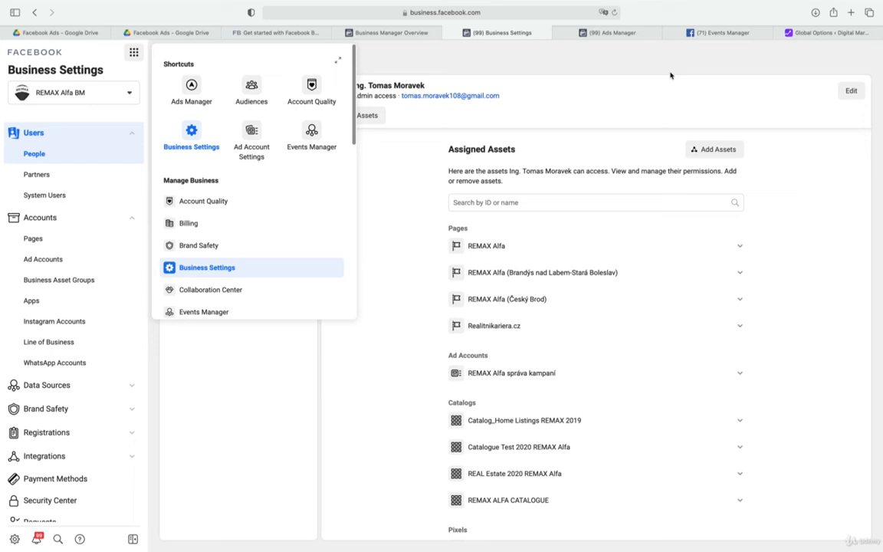
click(235, 423)
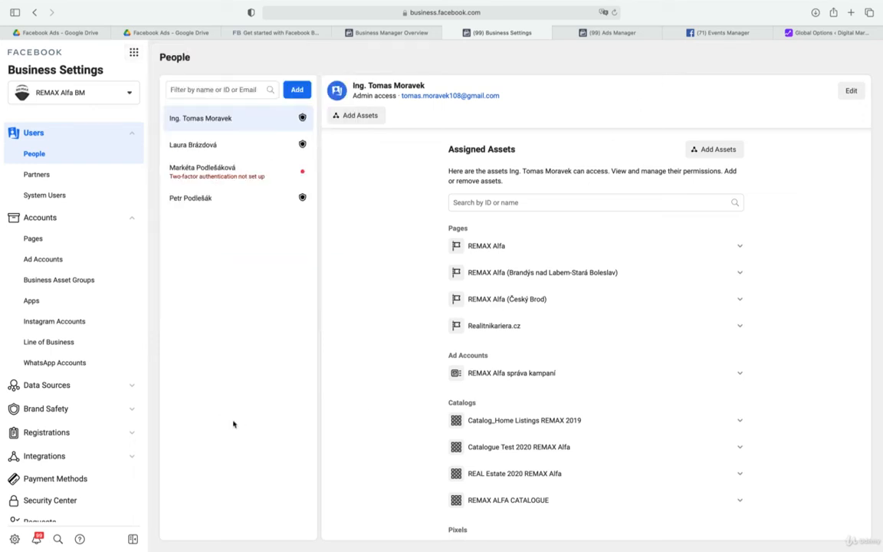
Open Business Settings for REMAX Alfa BM and review the assets assigned to the selected admin
click(14, 539)
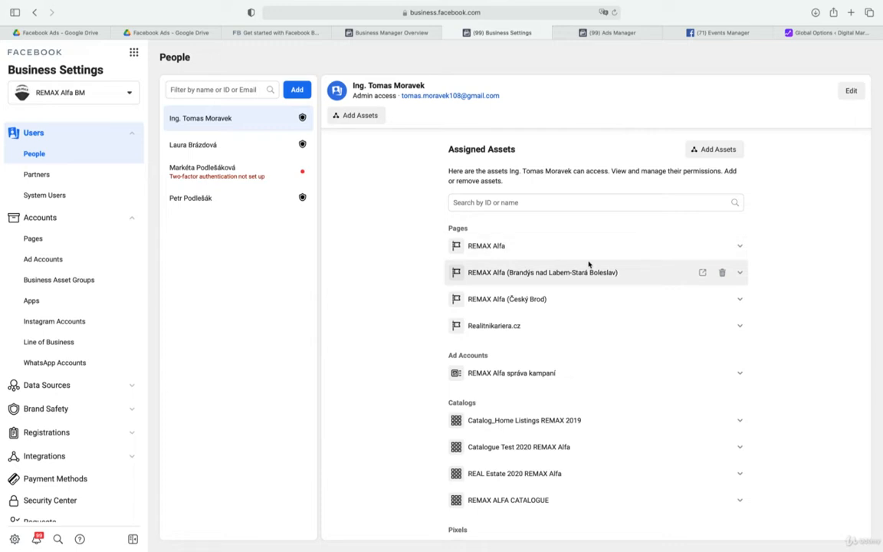
scroll(589, 264, down, 1)
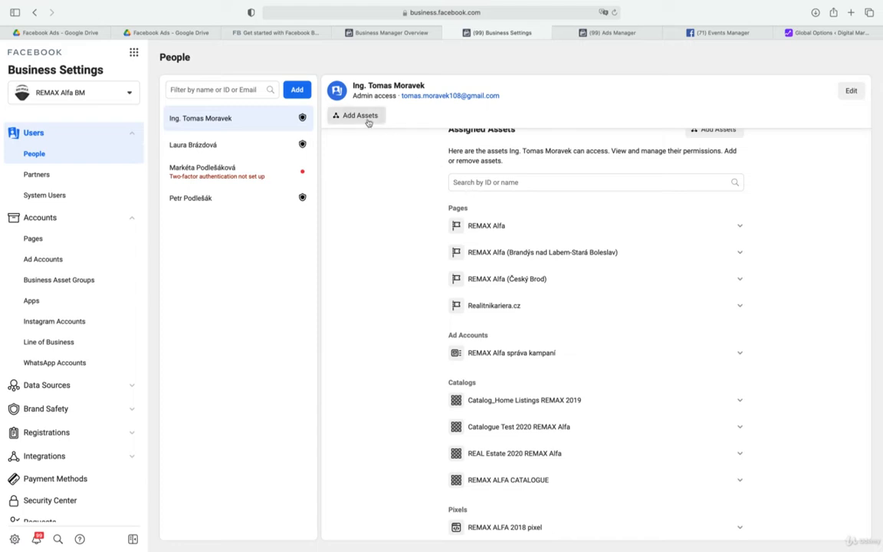
click(296, 91)
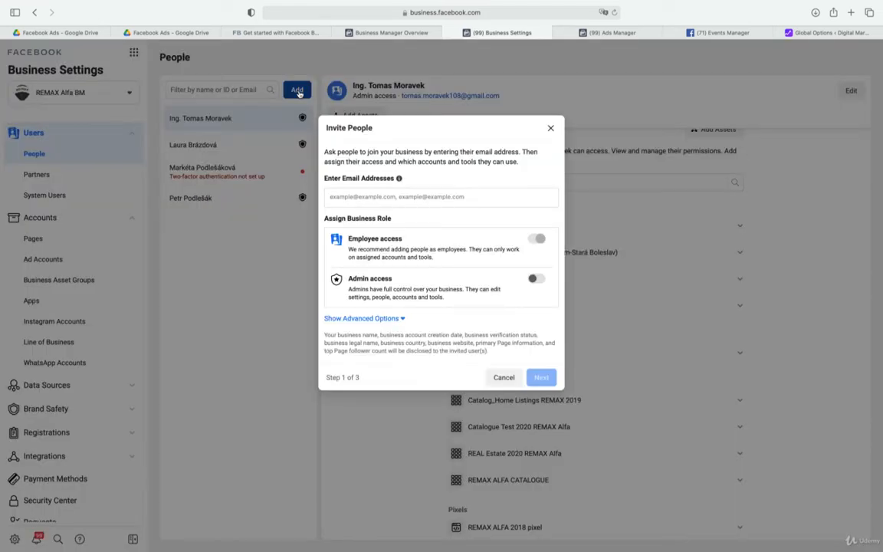
click(370, 193)
click(537, 278)
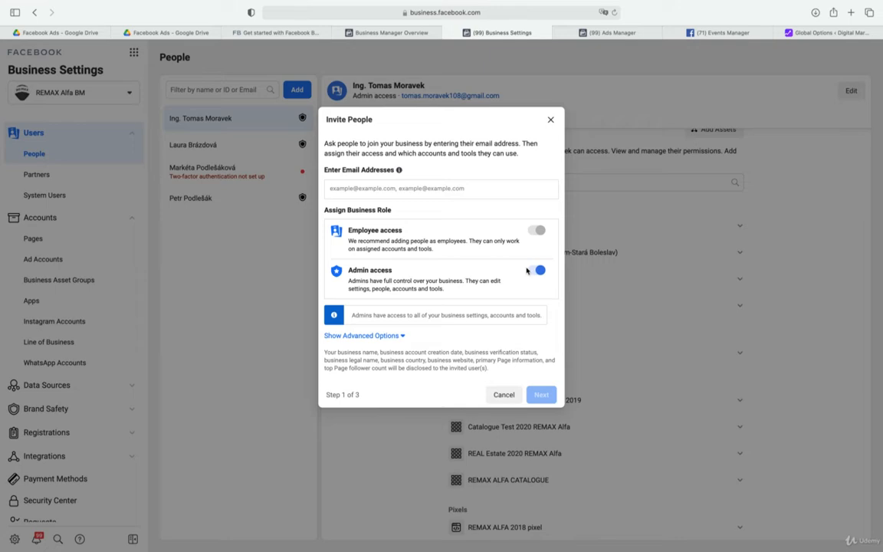
click(551, 119)
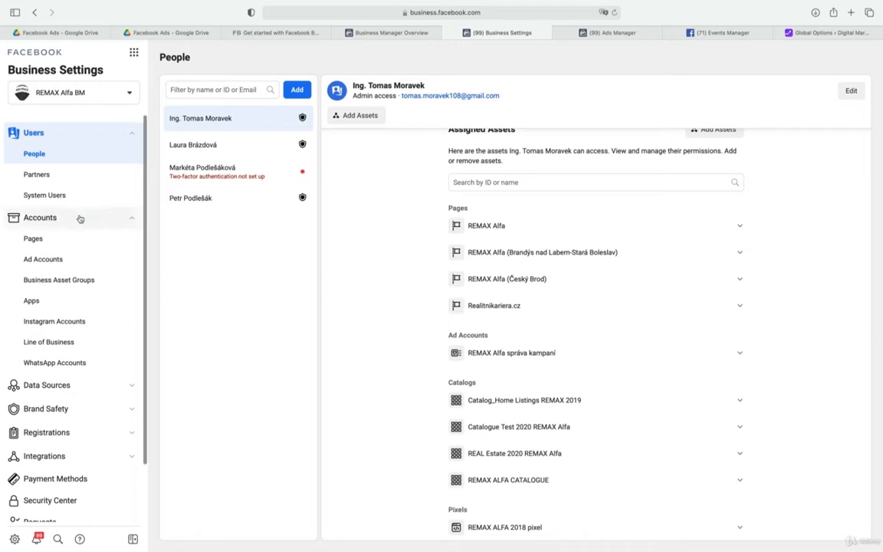
Examine who has access to the REMAX Alfa and REMAX Alfa (Brandýs nad Labem-Stará Boleslav) pages in the business accounts
click(33, 240)
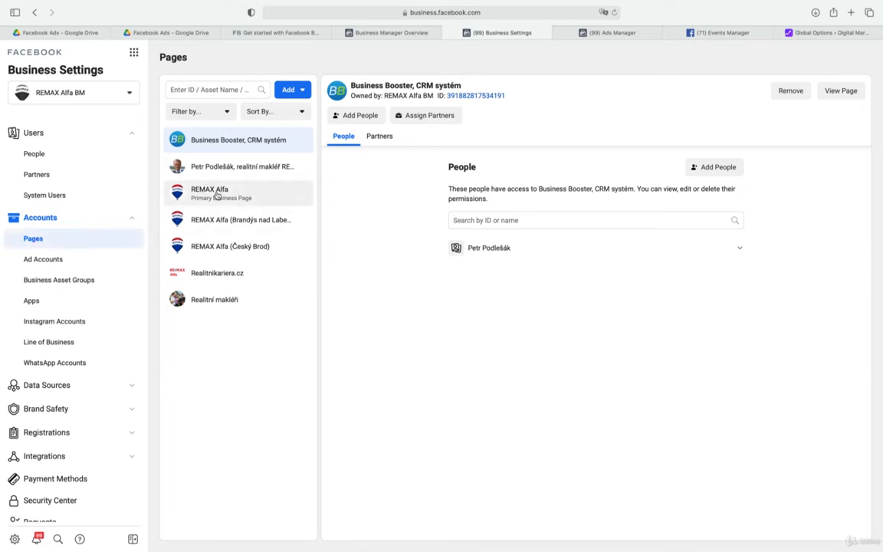
click(217, 193)
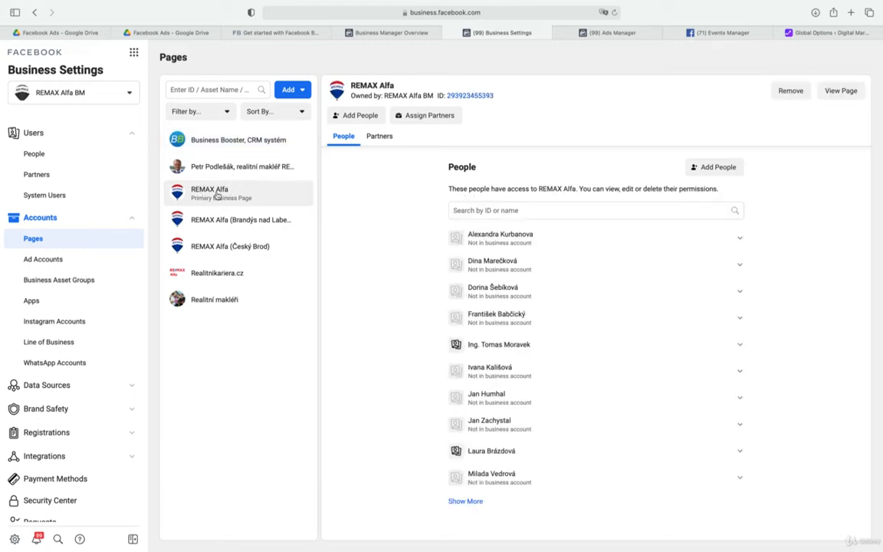
click(268, 231)
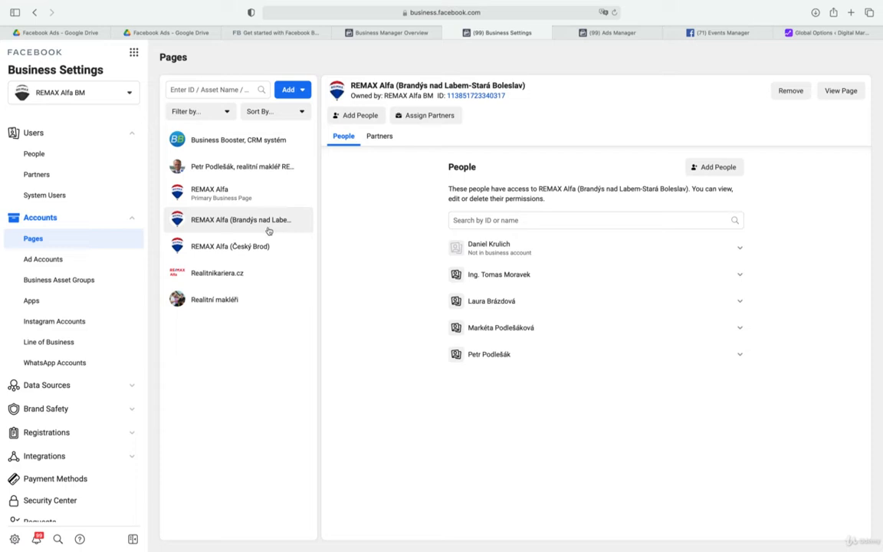
Select the REMAX Alfa (Český Brod) page, explore adding an existing Facebook Page by searching for "super", and close the form without adding one
click(258, 250)
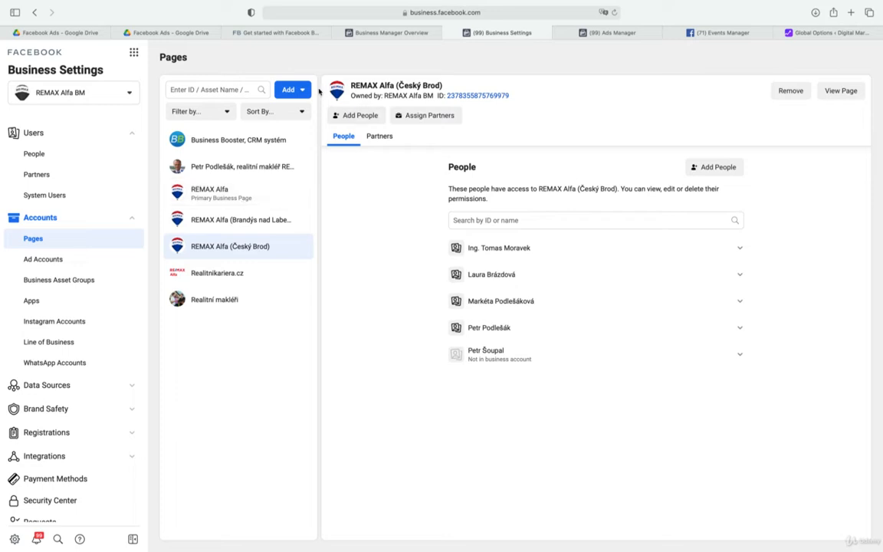
click(305, 91)
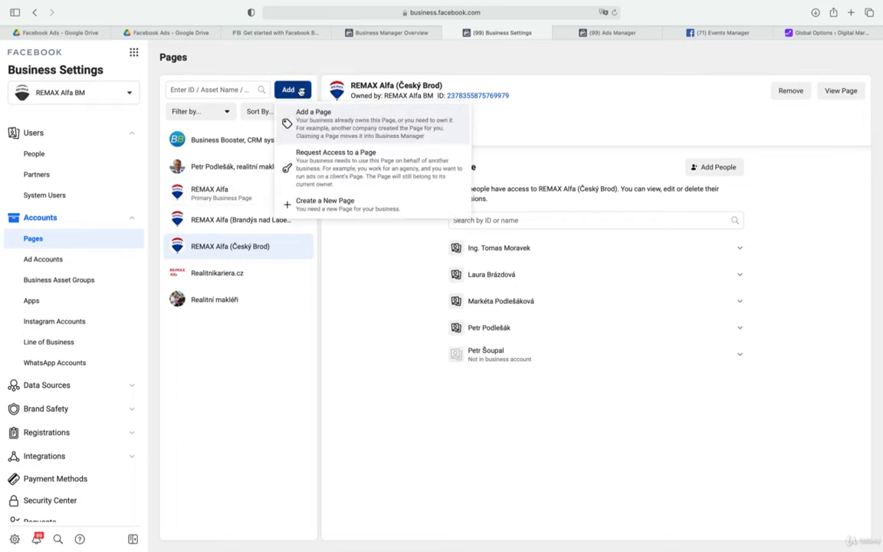
click(313, 115)
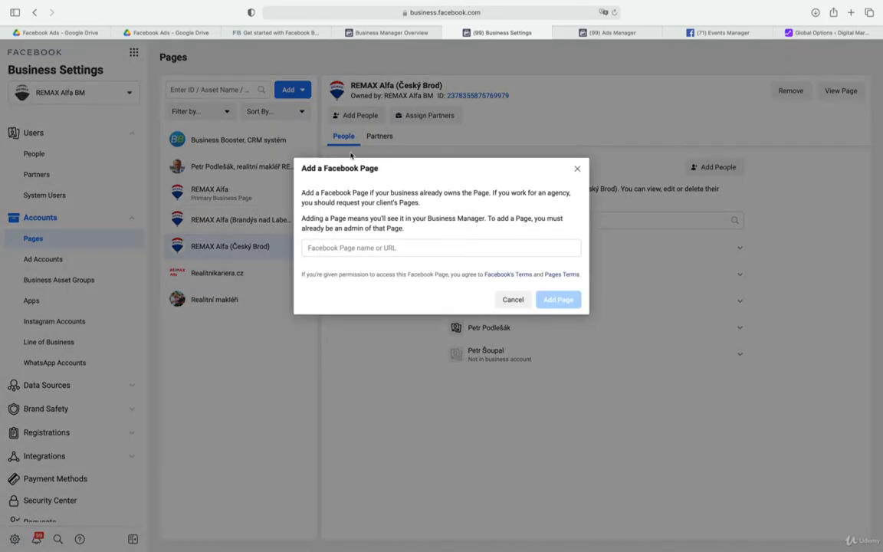
click(387, 249)
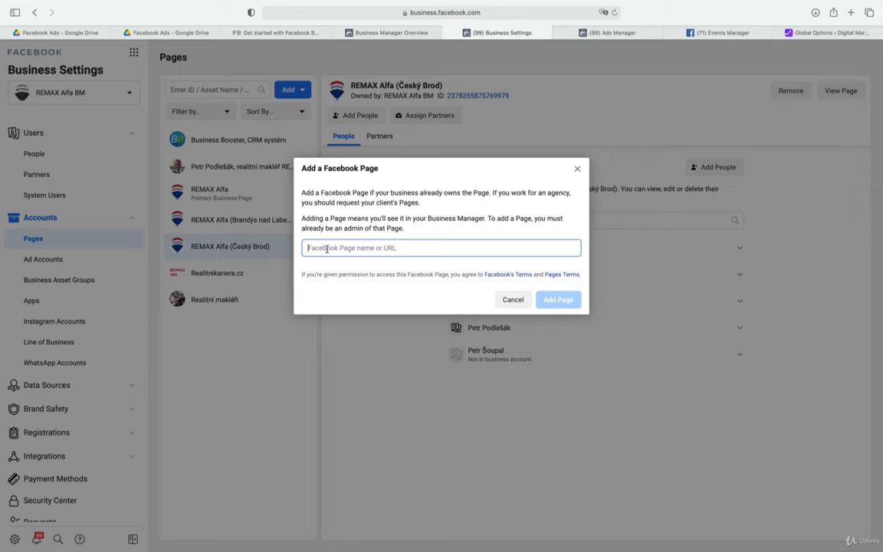
text(super)
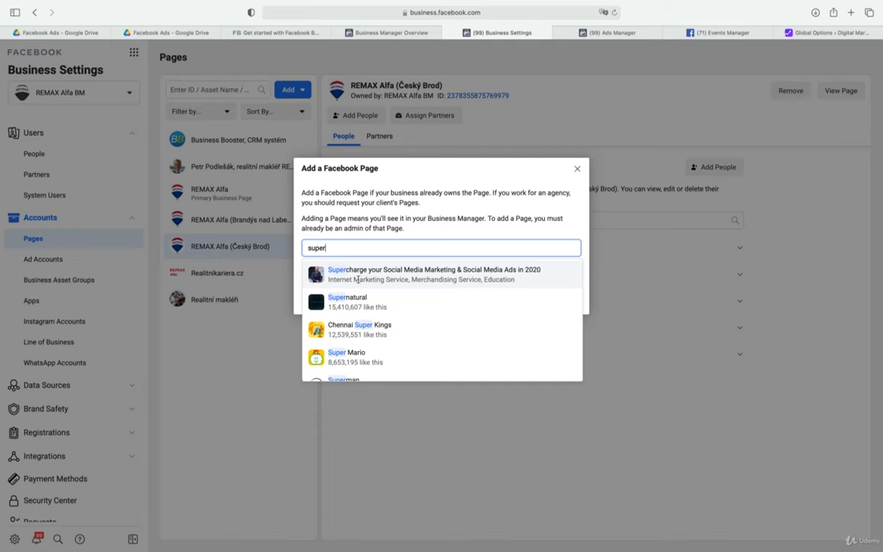
click(578, 170)
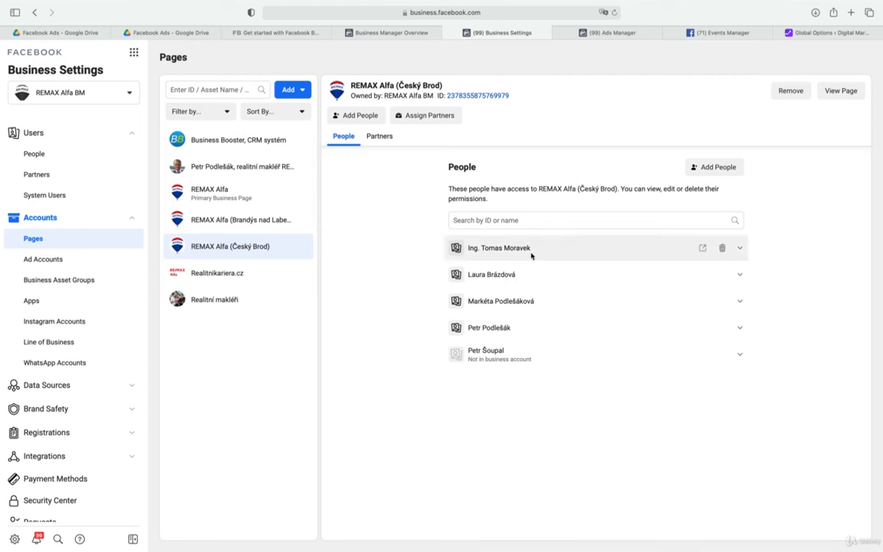
Review who has access to the Brandýs nad Labem-Stará Boleslav page and examine one business member's permissions on the primary REMAX Alfa page
click(259, 220)
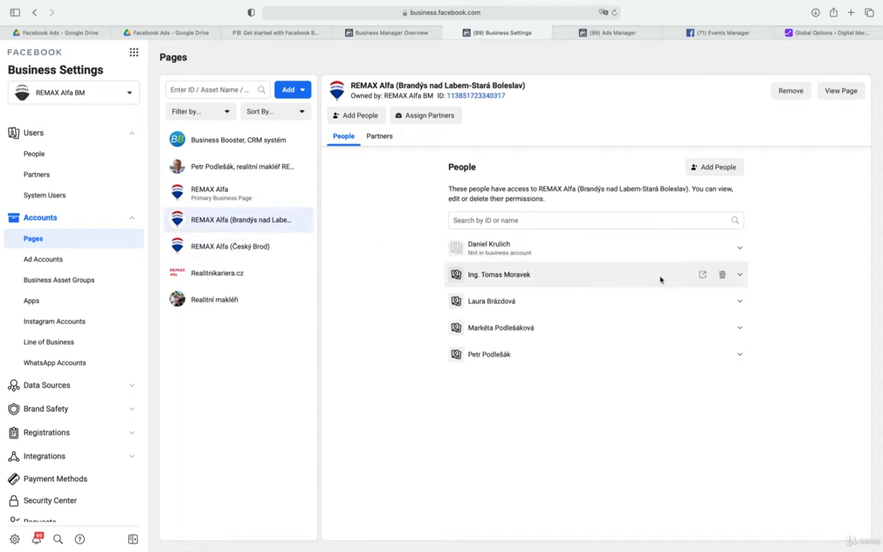
click(270, 188)
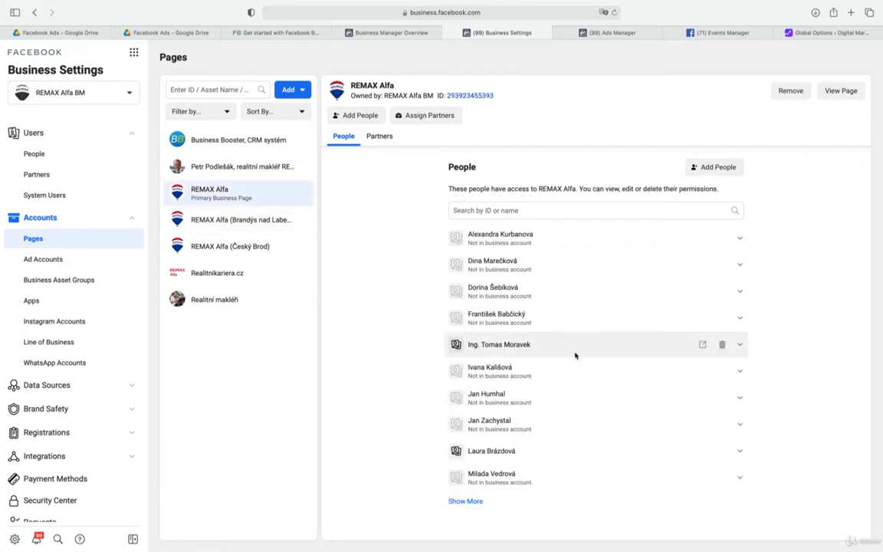
click(740, 346)
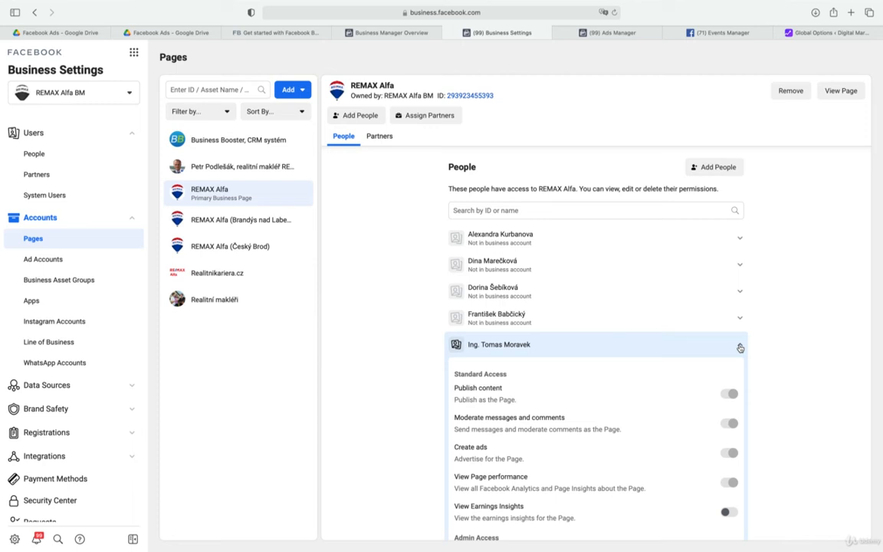
scroll(704, 365, down, 3)
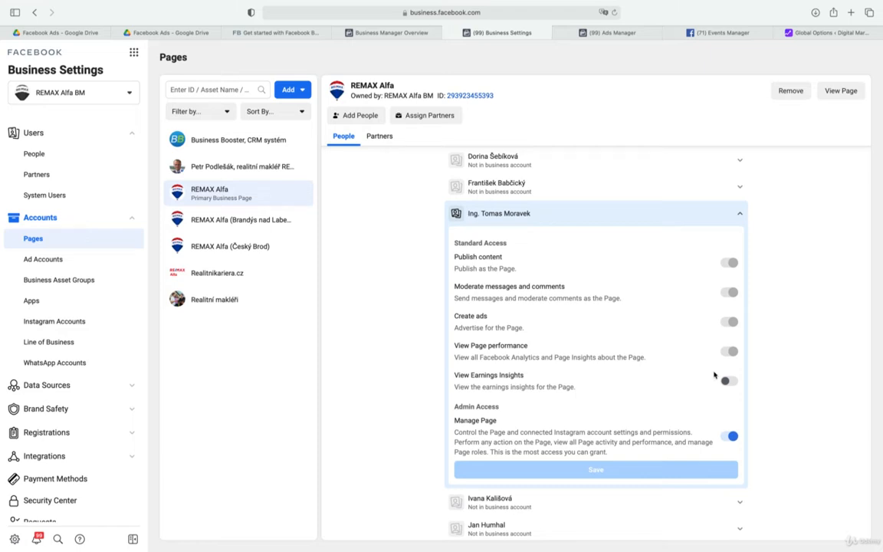
click(741, 213)
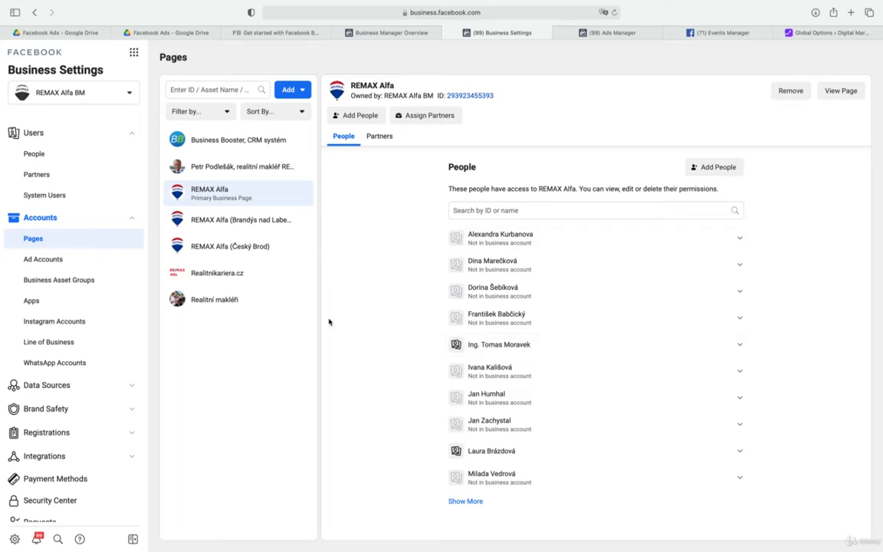
Open the ad accounts in Business Settings and bring up the Add An Ad Account form at its ad account ID field
click(42, 259)
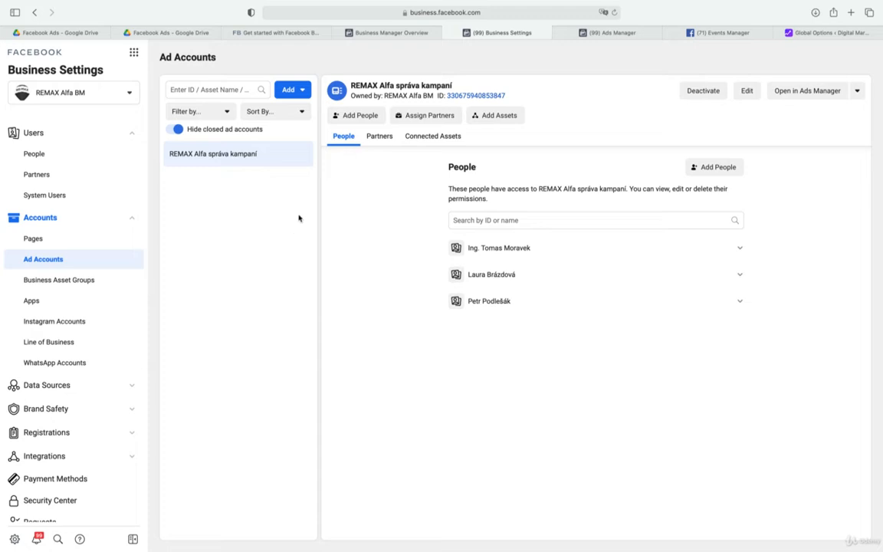
click(304, 91)
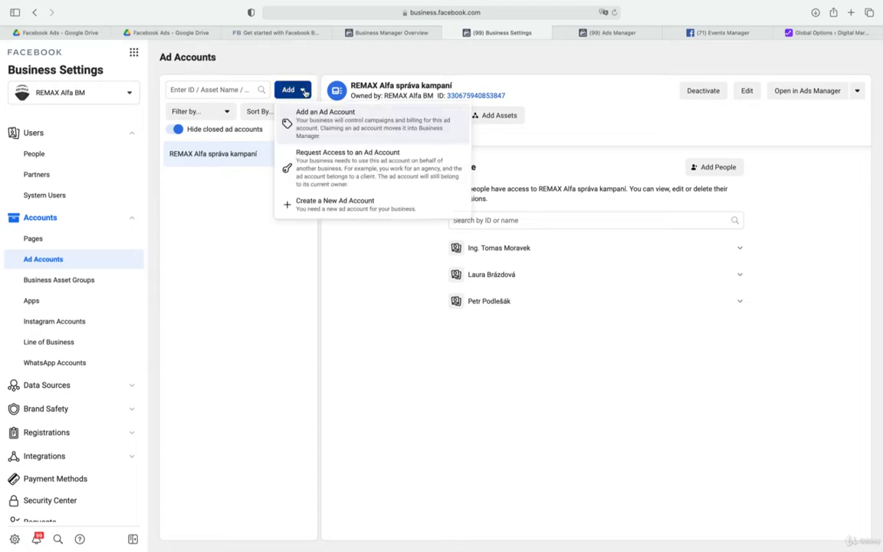
click(348, 129)
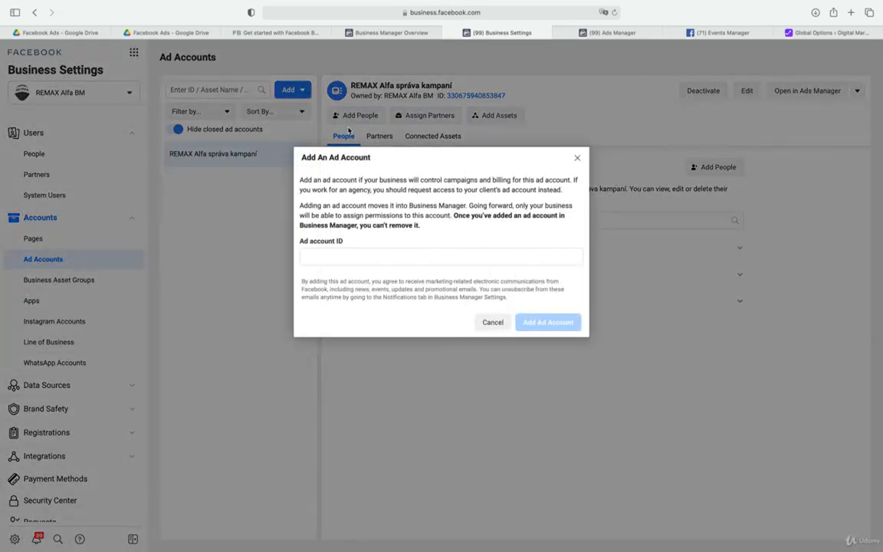
click(362, 255)
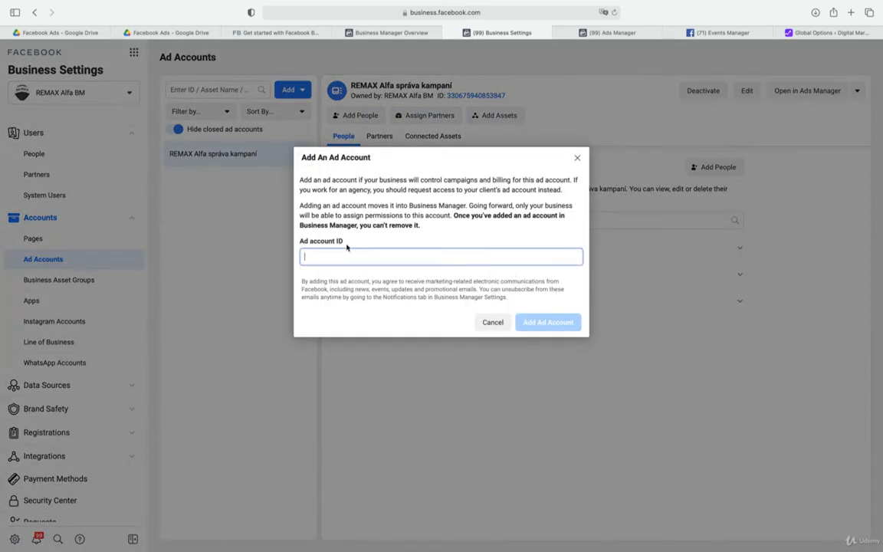
Look up the ad account ID of REMAX Alfa správa kampaní in Ads Manager, then return to Business Settings and dismiss the Add An Ad Account form
click(611, 33)
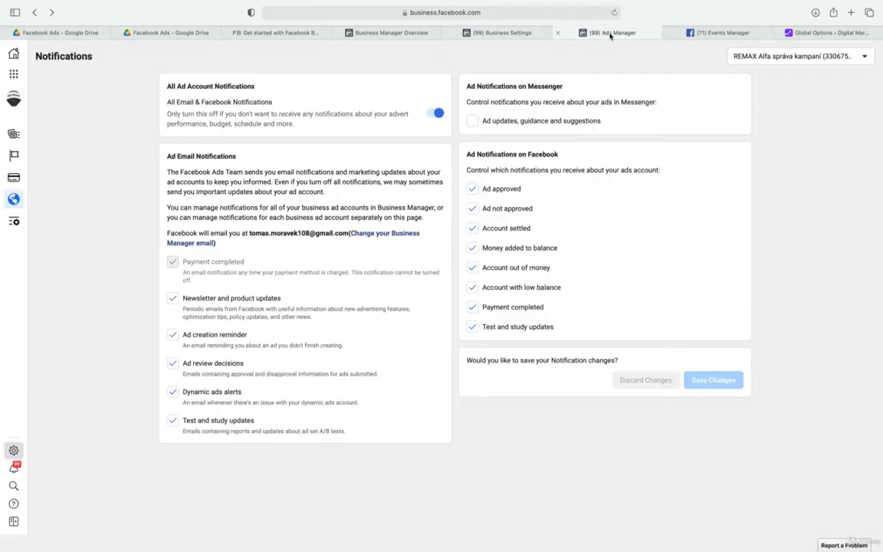
click(864, 56)
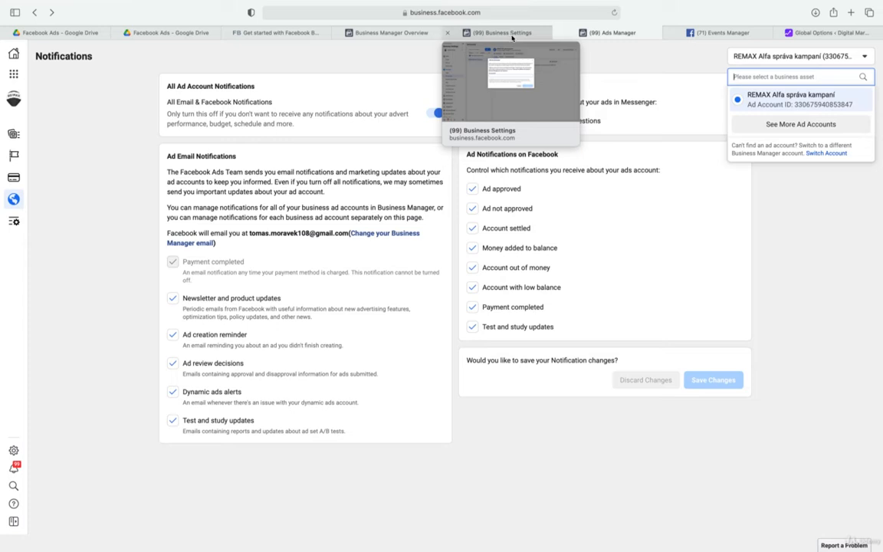
click(506, 33)
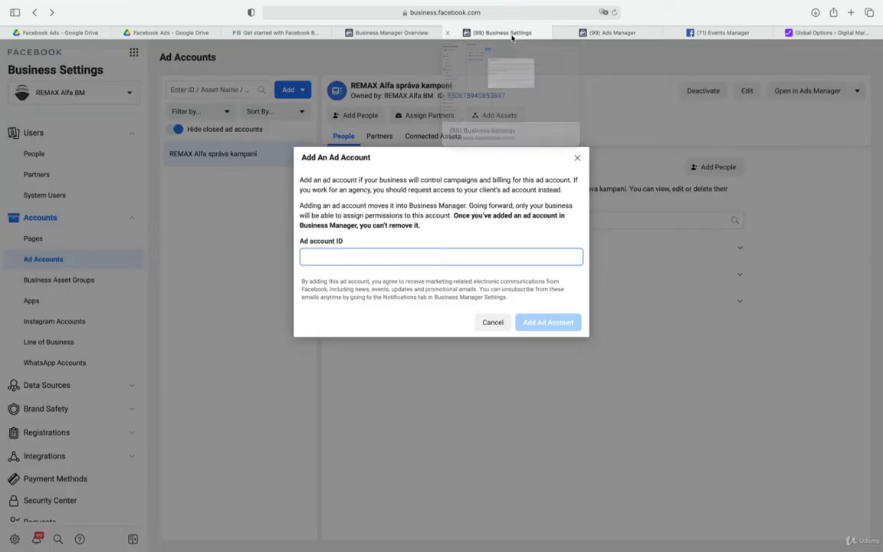
click(578, 160)
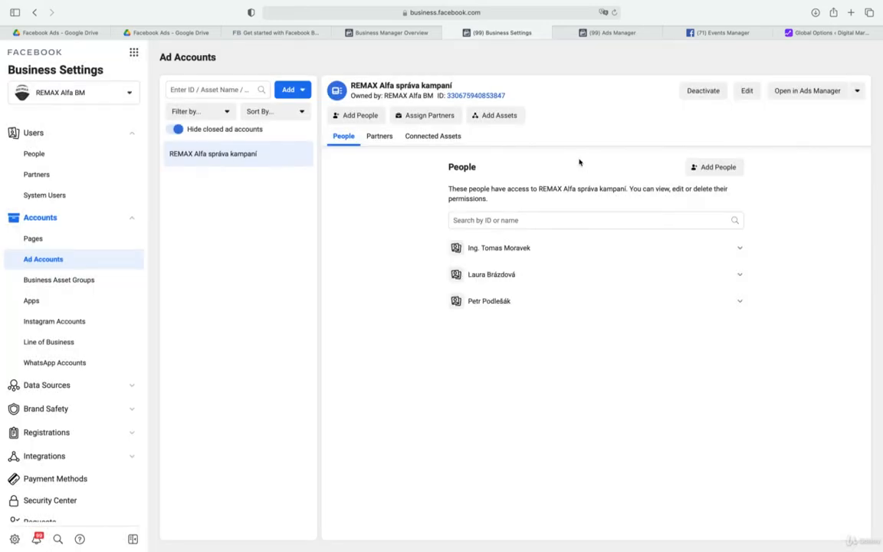
Examine the name, time zone and currency options in the Create a New Ad Account form, closing it without creating an account
click(304, 91)
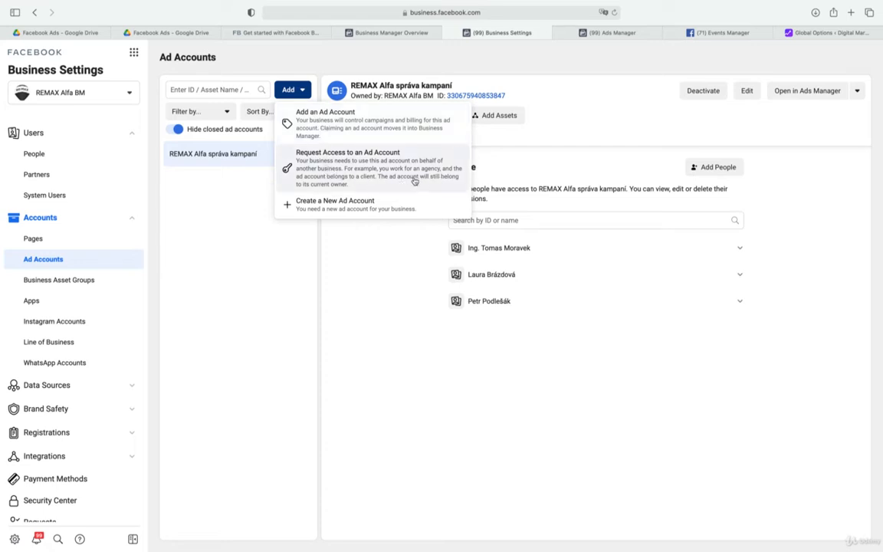
click(369, 204)
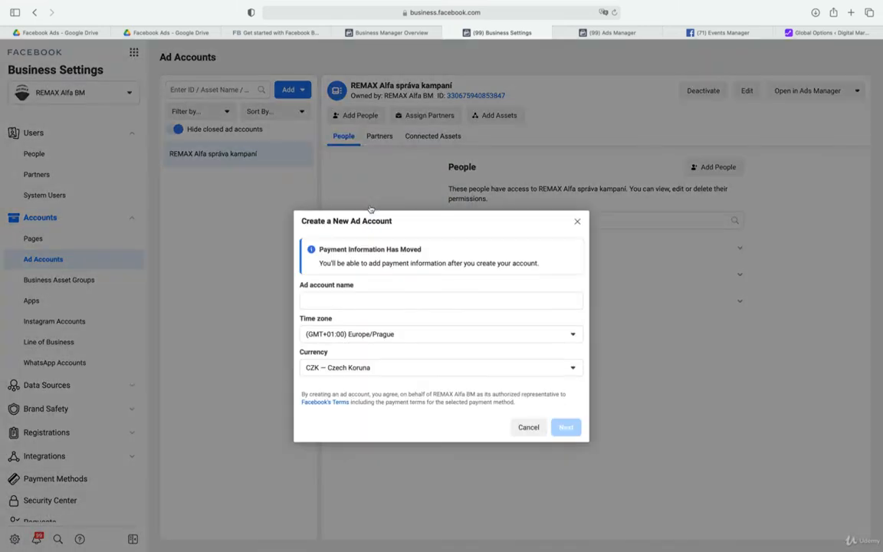
click(393, 303)
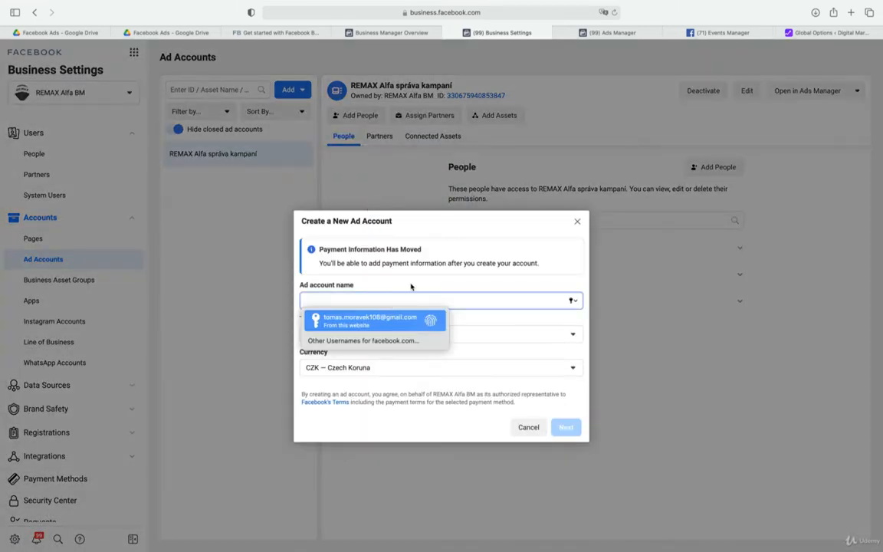
click(522, 241)
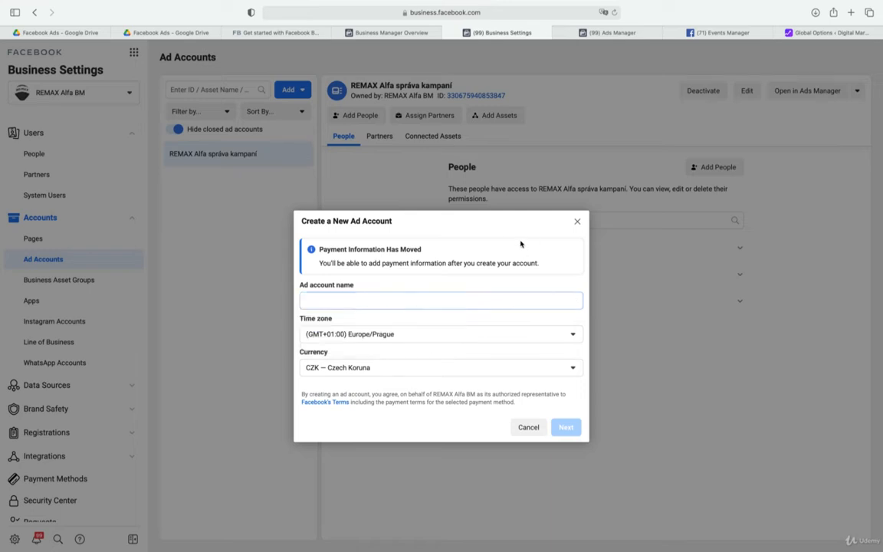
click(389, 337)
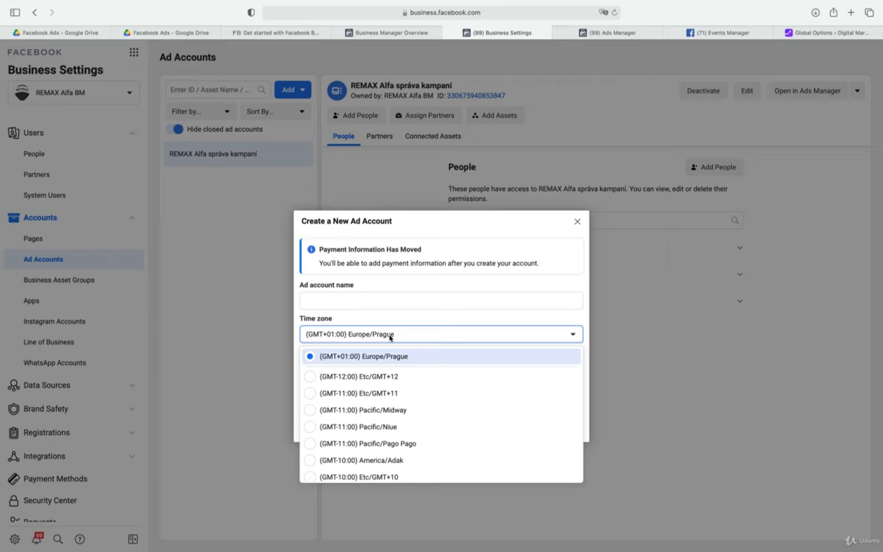
click(389, 336)
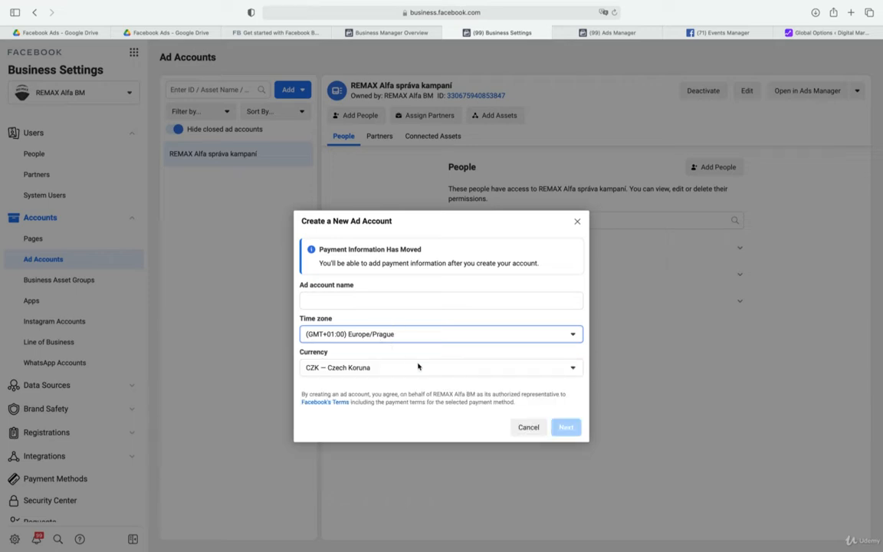
click(420, 371)
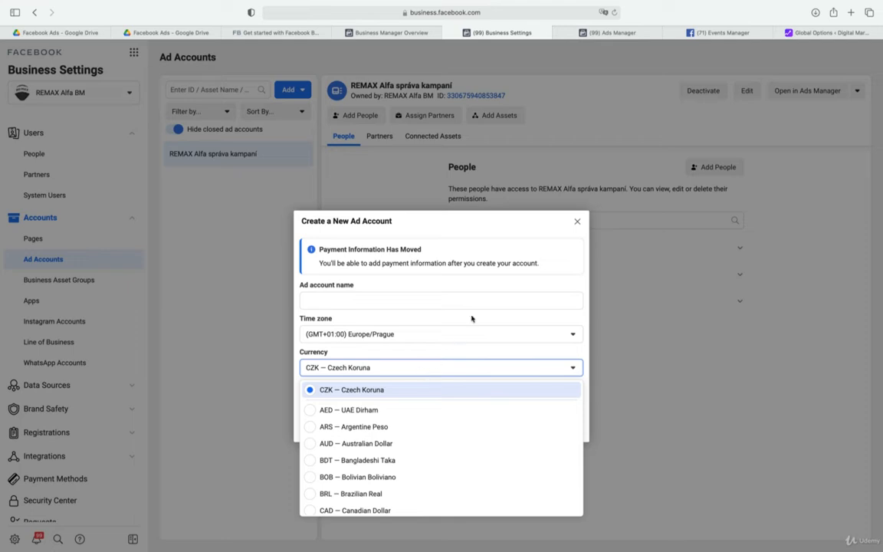
click(550, 226)
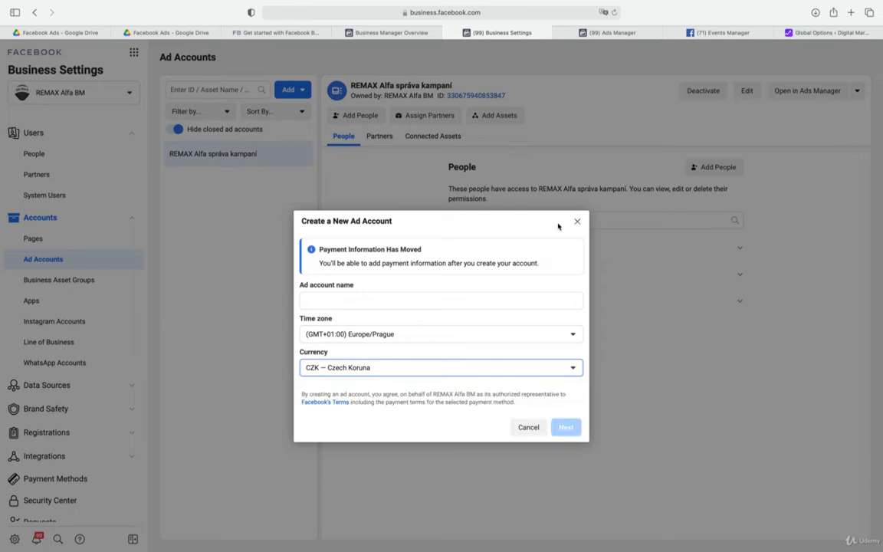
click(576, 222)
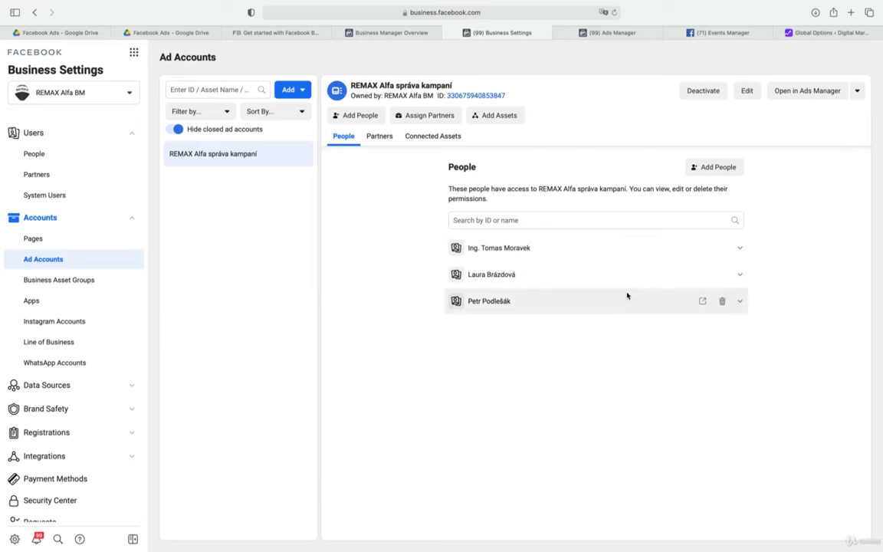
Review the connected Instagram account and inspect the forms for sharing it with a partner and adding another account, closing both
click(77, 325)
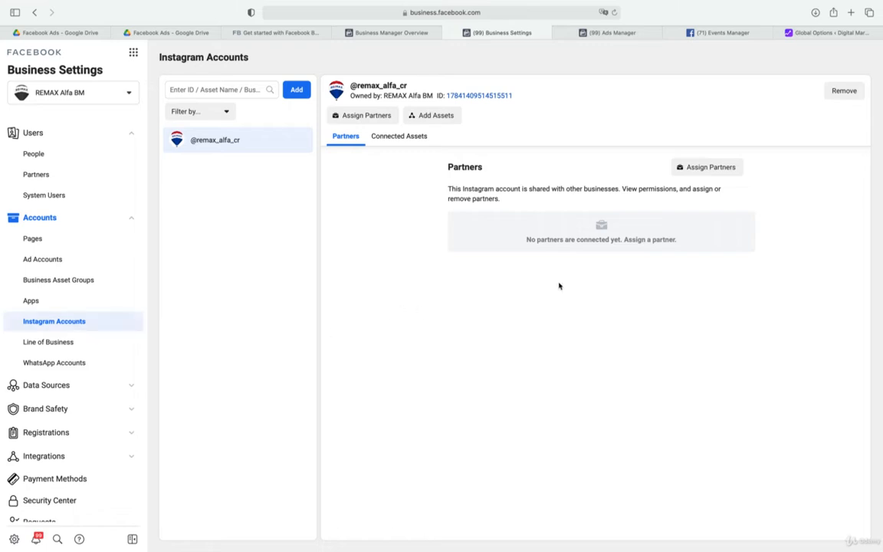
click(722, 174)
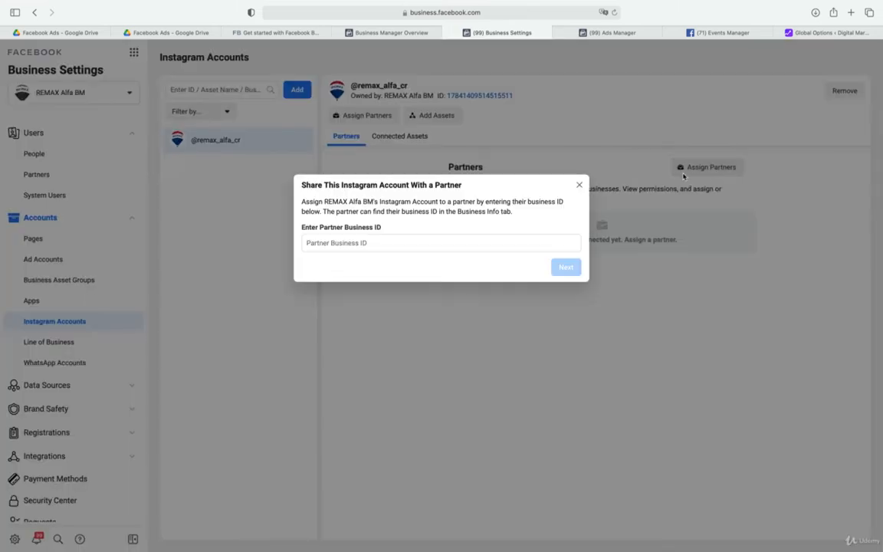
click(579, 186)
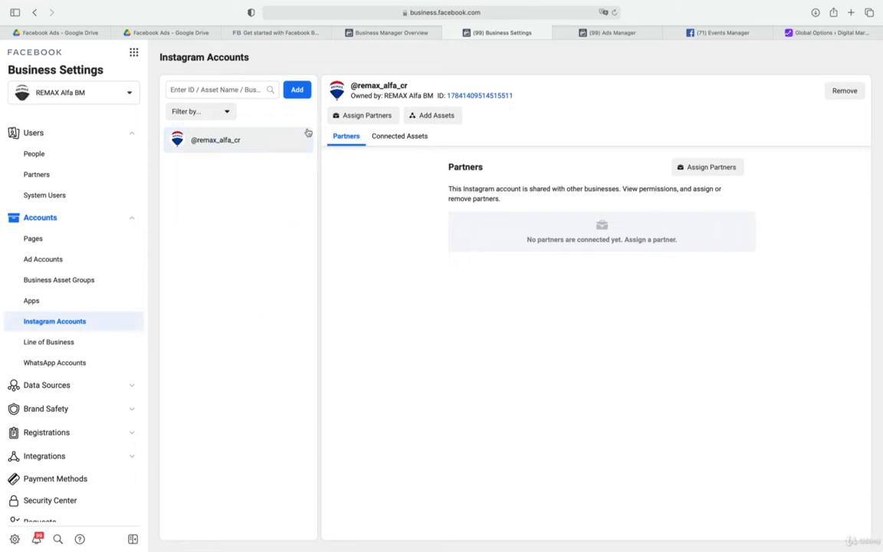
click(302, 91)
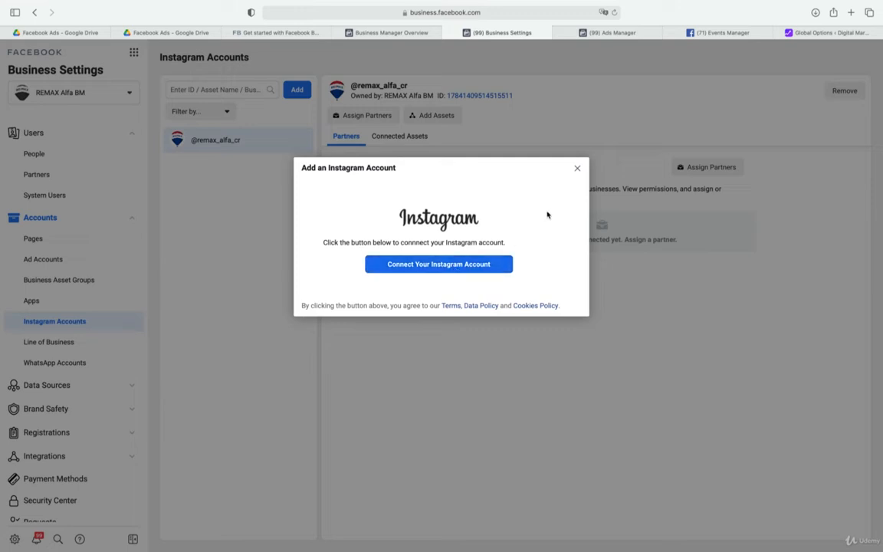
click(578, 169)
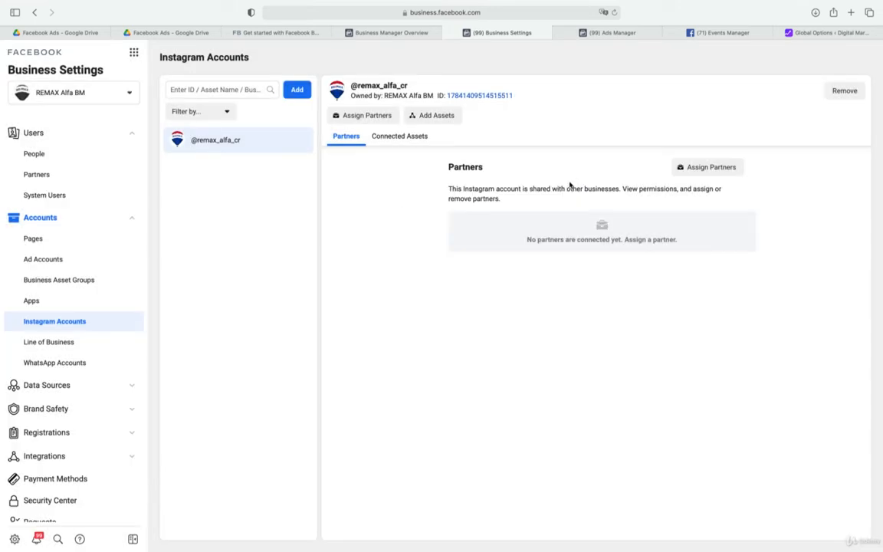
Review the WhatsApp accounts section, then go through each catalog listed under Data Sources, ending with REMAX ALFA CATALOGUE
click(82, 363)
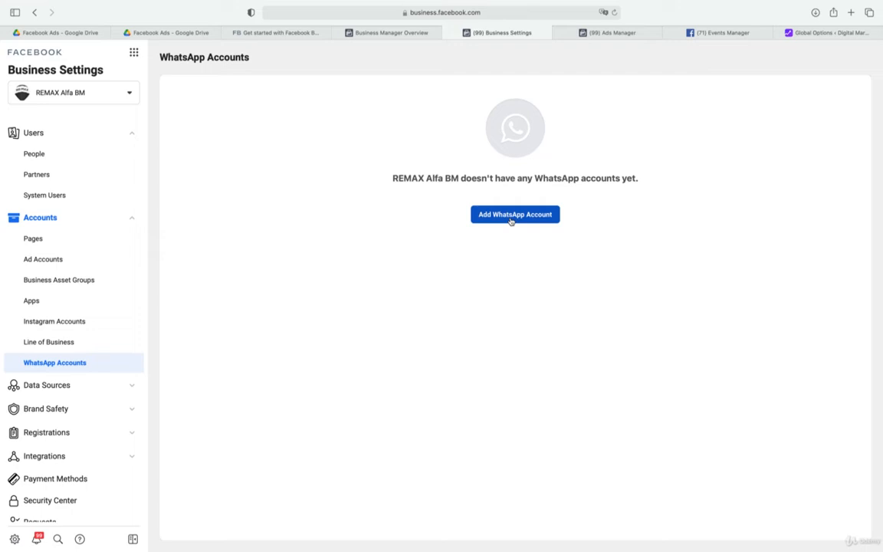
click(53, 390)
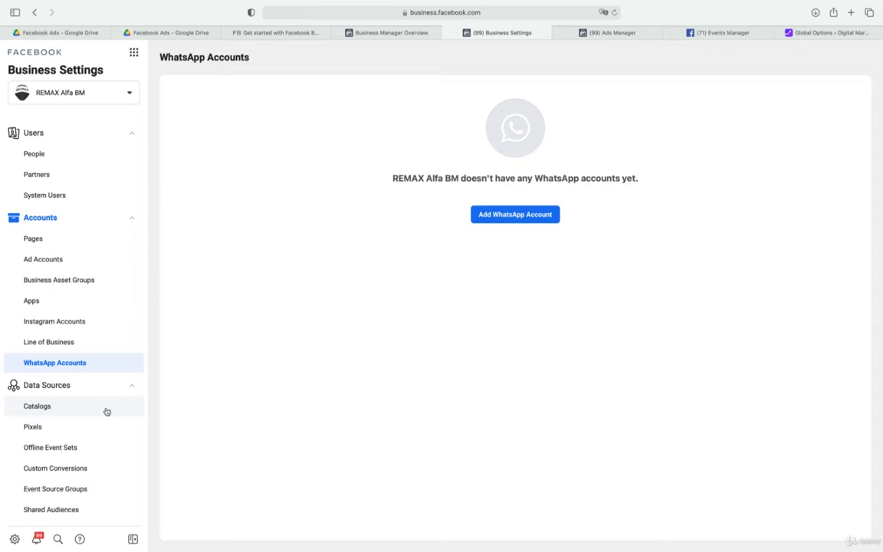
click(40, 410)
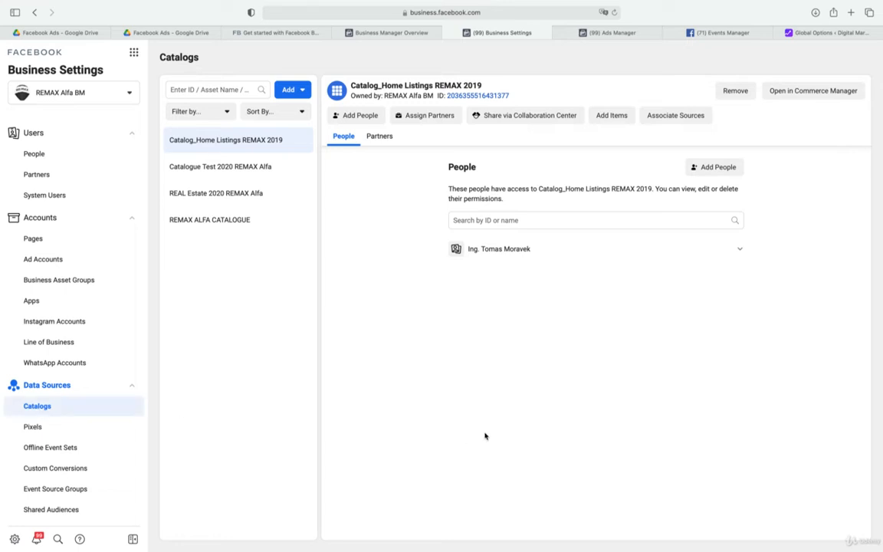
click(250, 170)
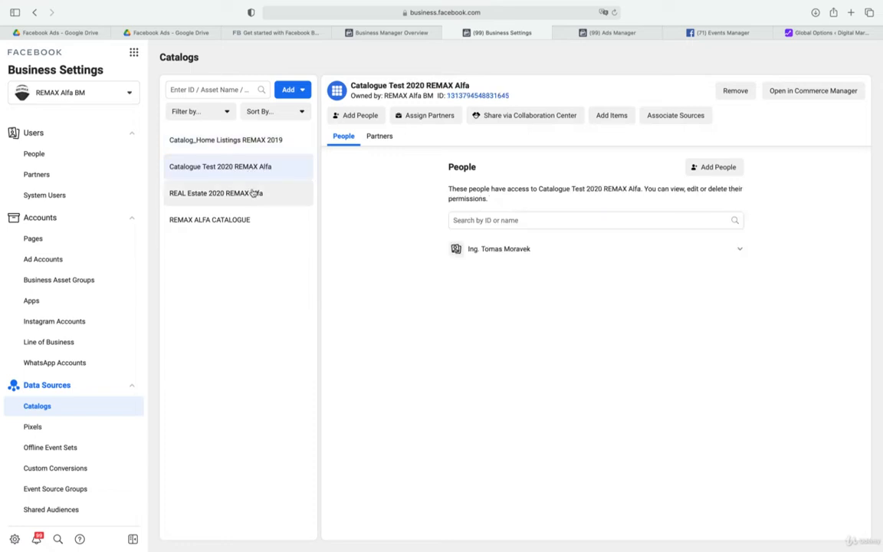
click(253, 194)
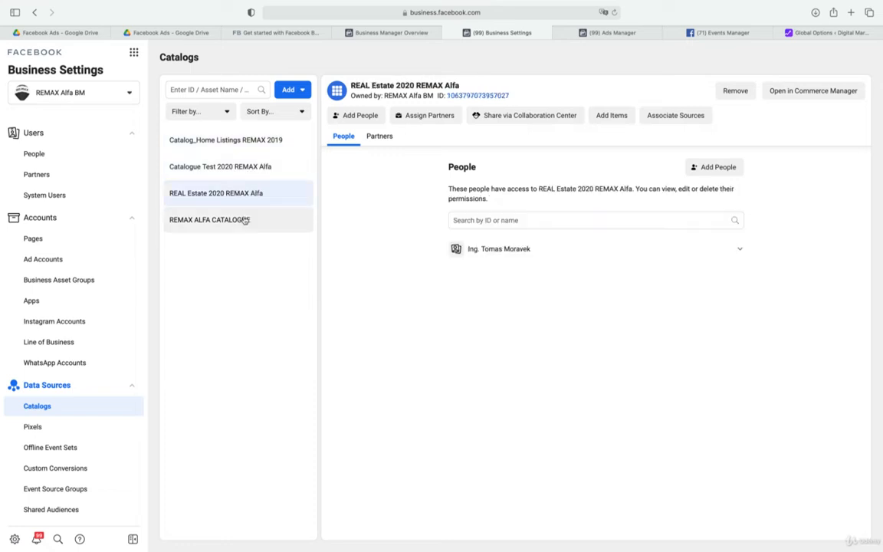
click(244, 222)
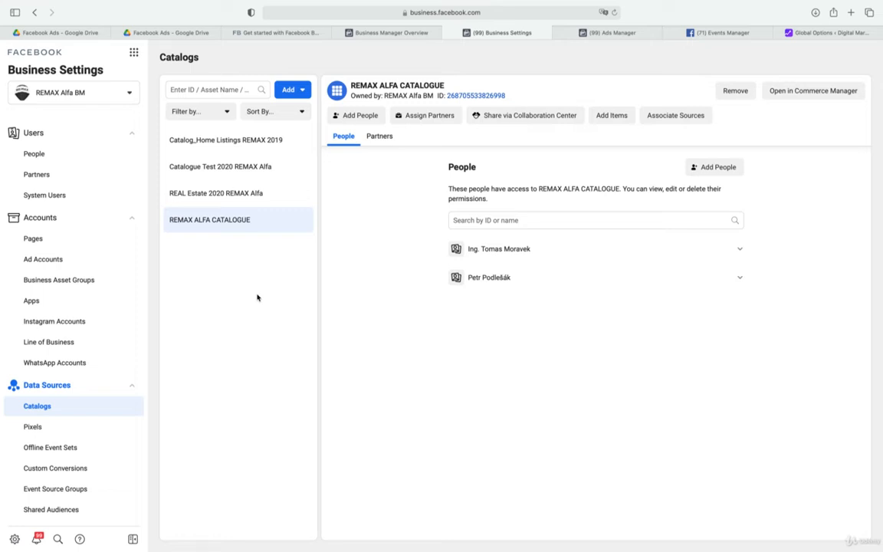
Review the REMAX ALFA 2018 pixel, then expand the business tools into the full Explore All Tools overview and read through its categories
click(37, 428)
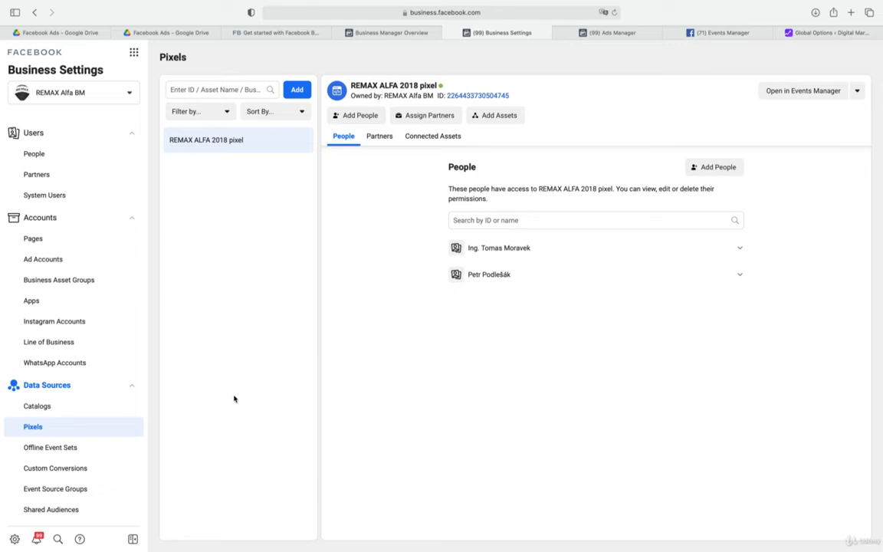
click(134, 55)
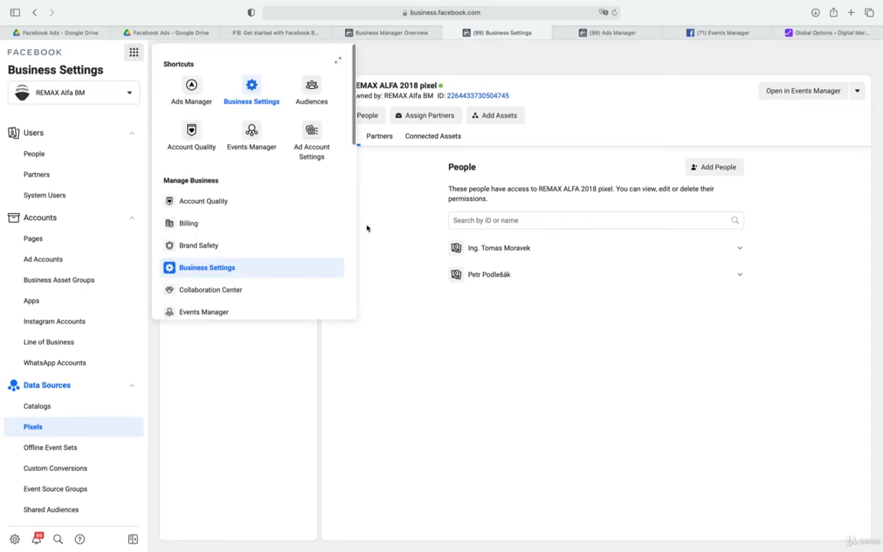
click(341, 61)
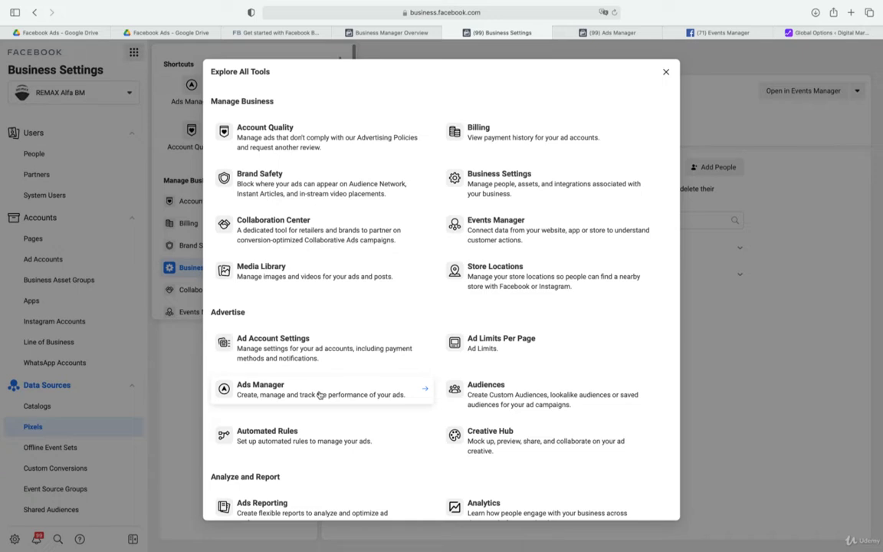
scroll(320, 395, down, 5)
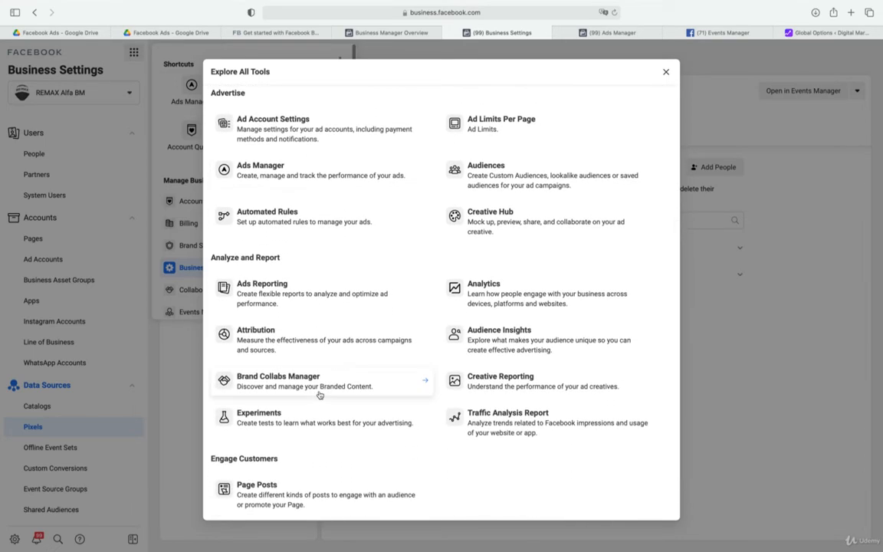
scroll(320, 395, down, 2)
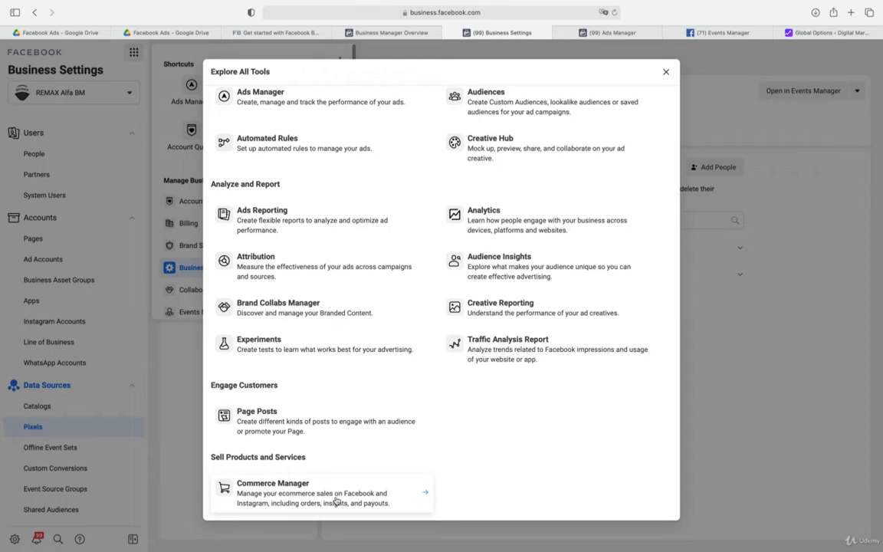
scroll(336, 501, up, 6)
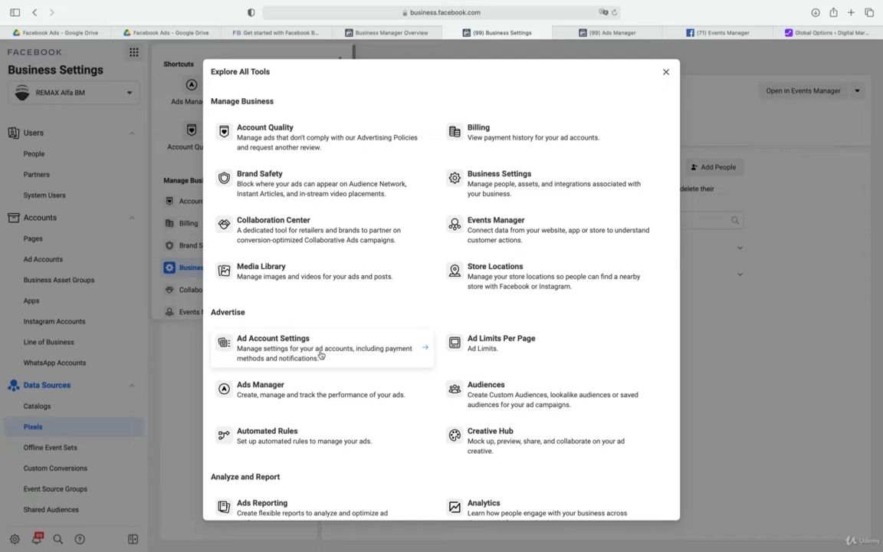
Switch to Ads Manager, open the ad account setup with a refreshed page, and examine the ad account ID and business details
click(607, 33)
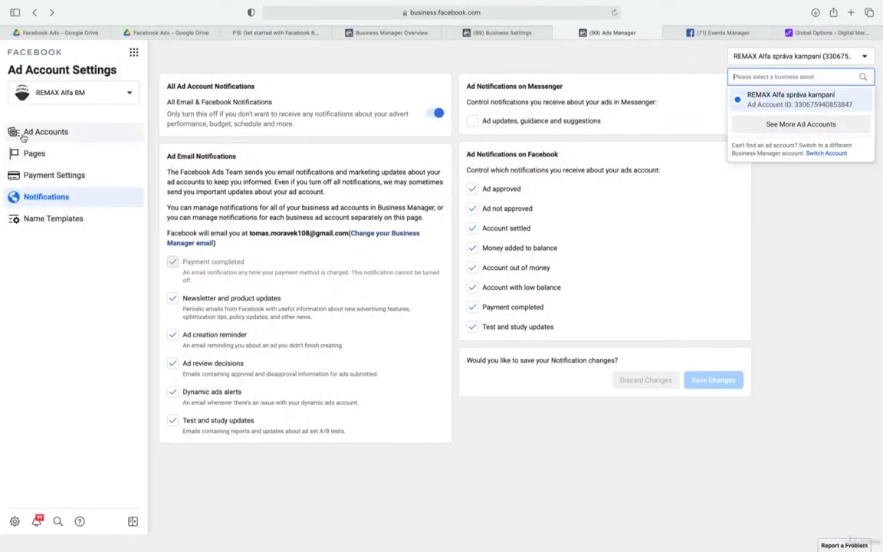
click(24, 136)
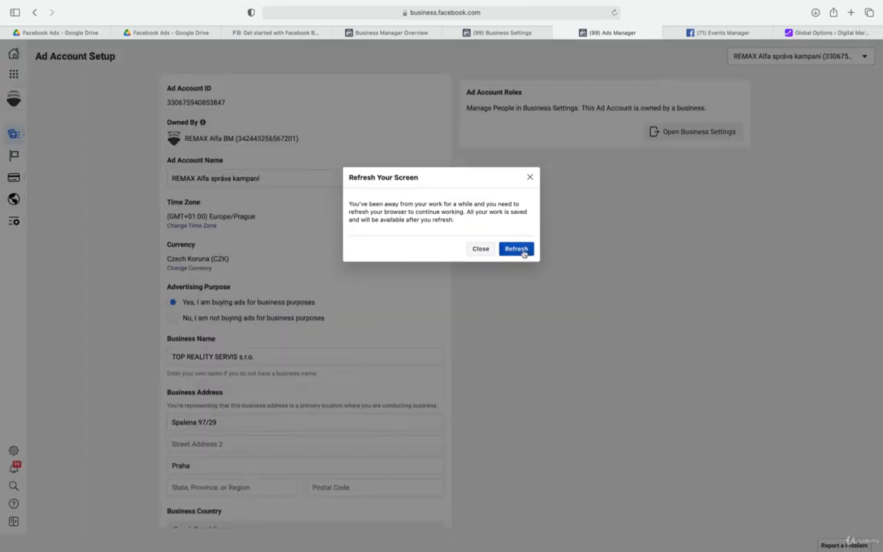
click(516, 249)
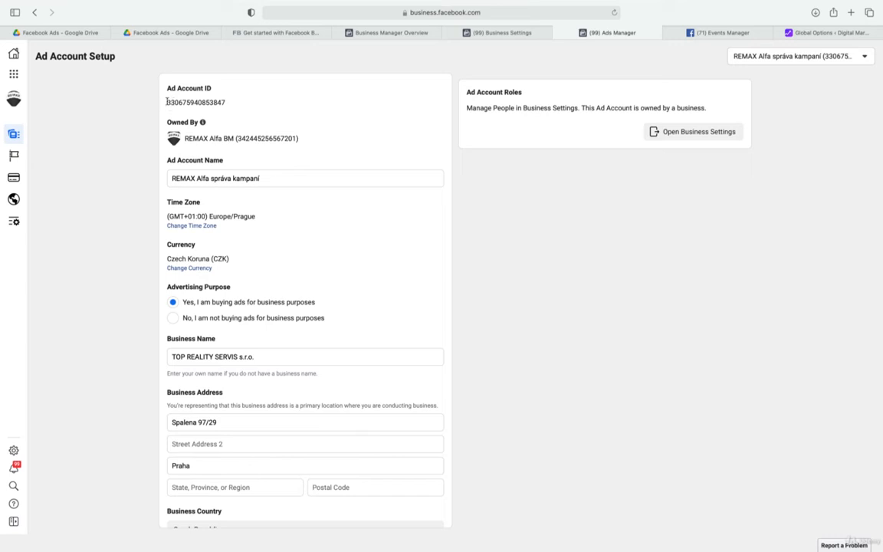
drag(166, 103, 209, 103)
right_click(209, 104)
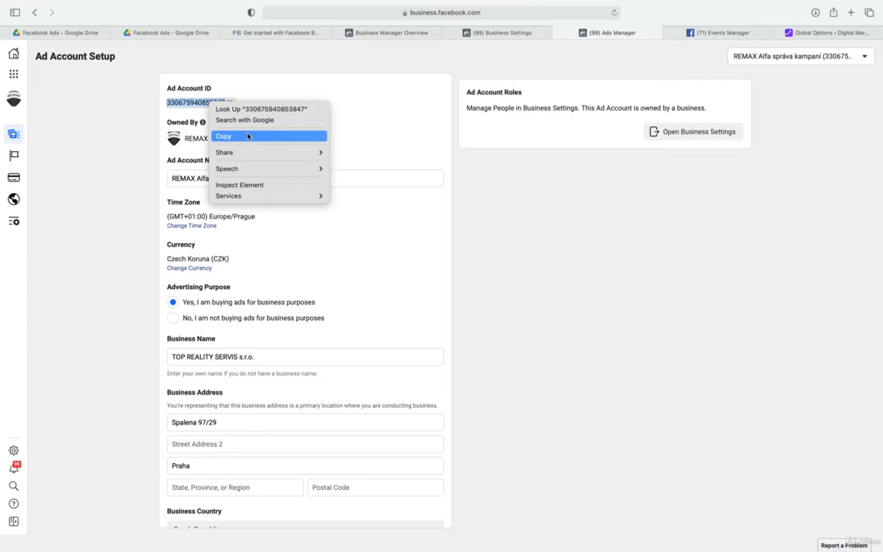
click(424, 279)
scroll(427, 281, down, 5)
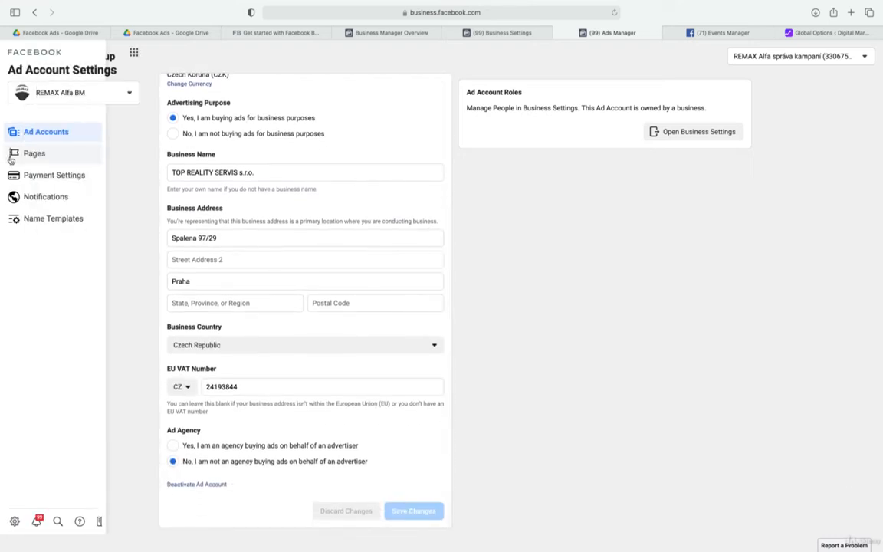
Review the ad account's pages and payment settings, inspecting the account spending limit form and closing it without setting a limit
click(30, 154)
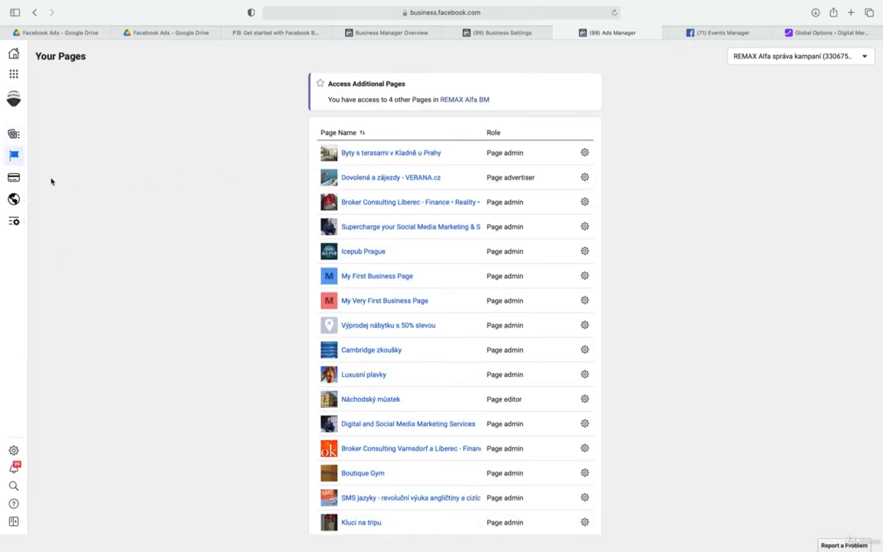
click(16, 176)
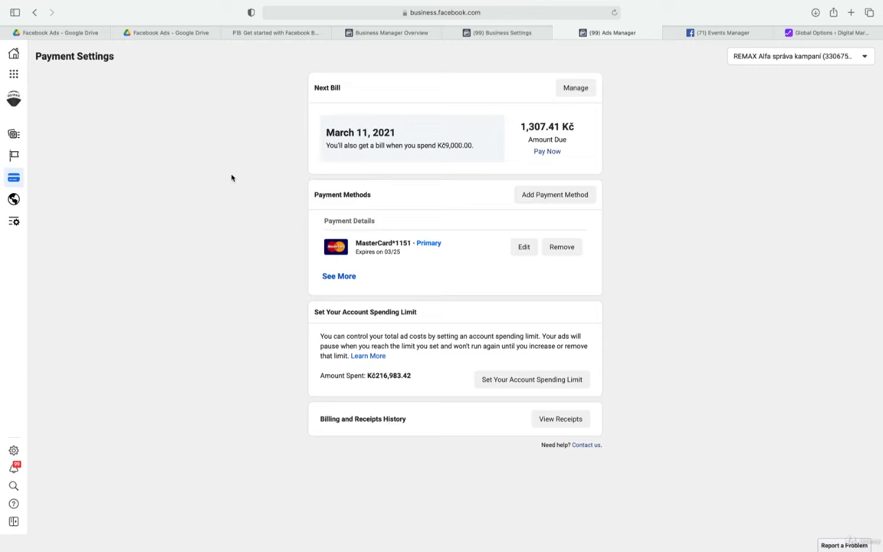
click(13, 74)
click(517, 385)
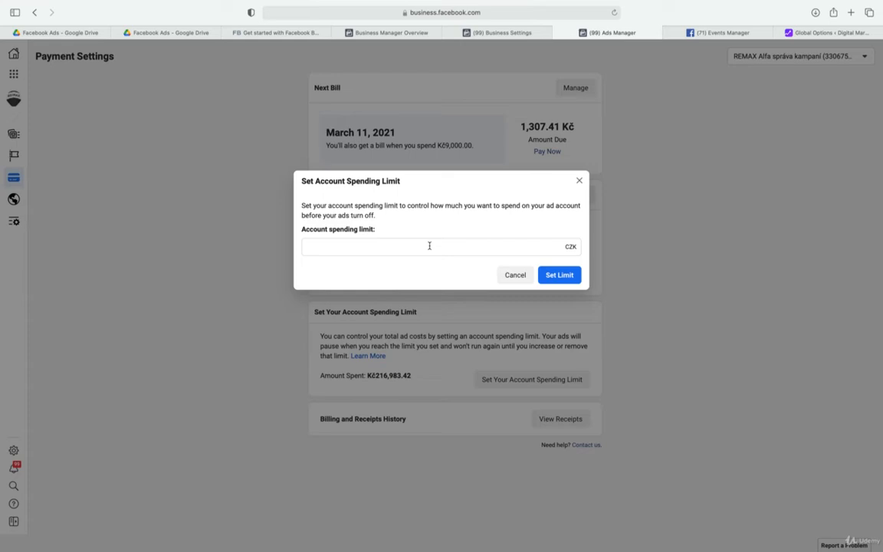
click(579, 180)
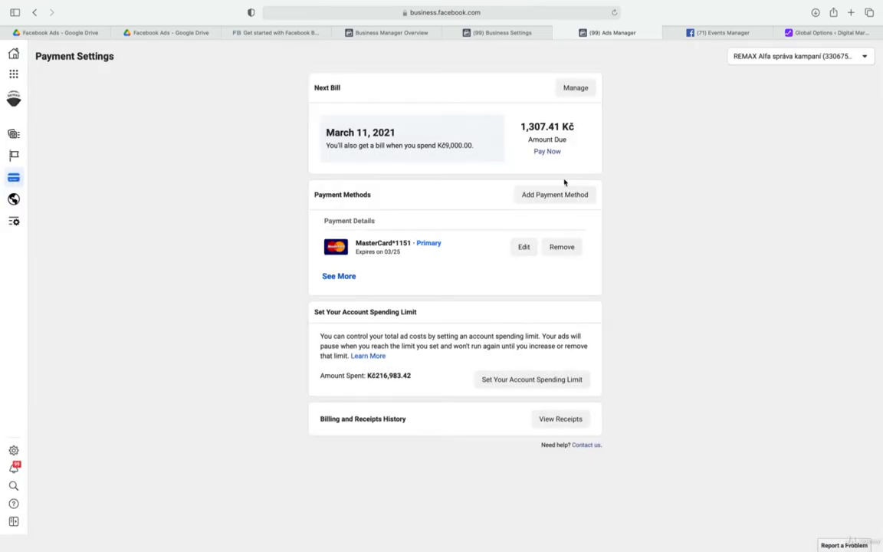
Examine the ad account's email, Messenger and Facebook notification options, then return to its payment settings
click(35, 196)
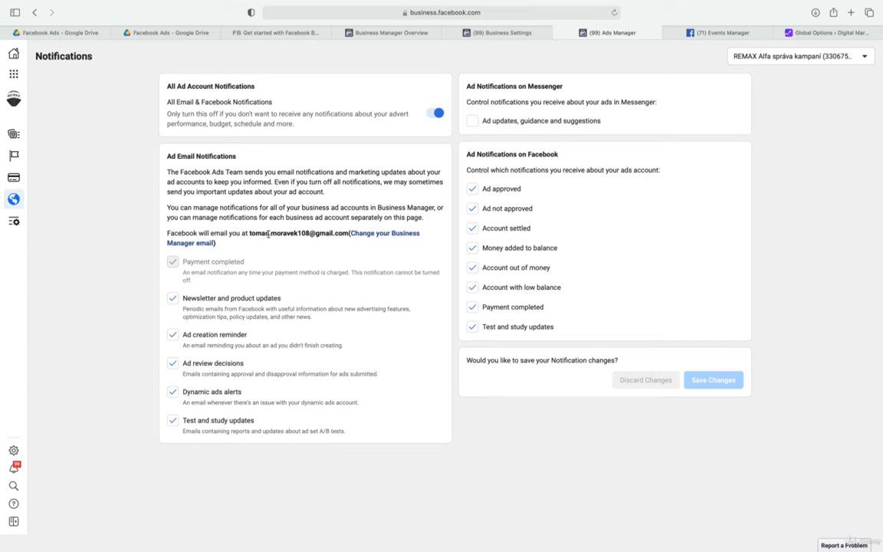
mouse_move(13, 157)
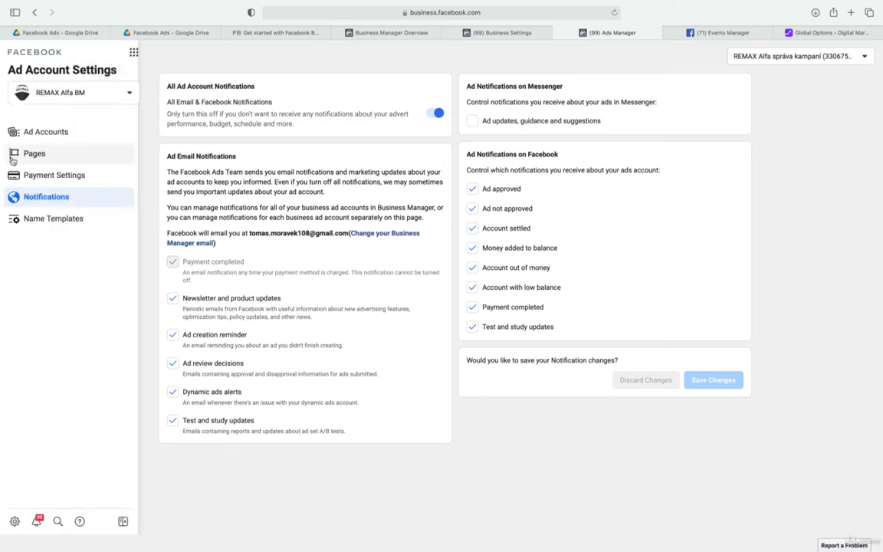
click(37, 179)
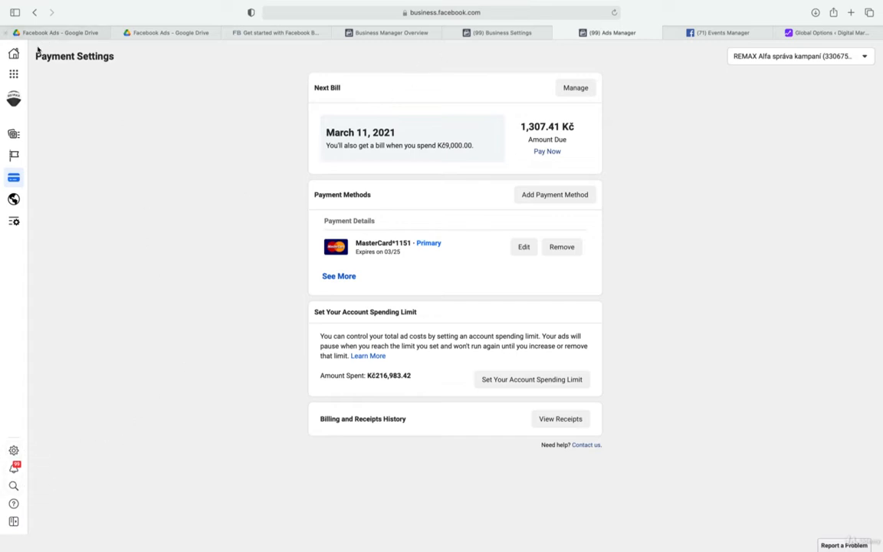
Open Ad Account Settings from the Explore All Tools overview and go to its payment settings
click(16, 71)
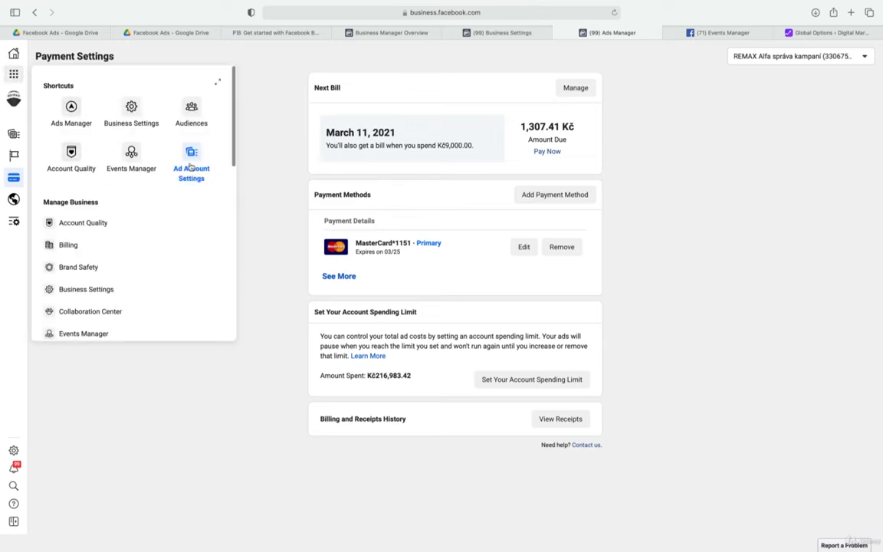
click(220, 80)
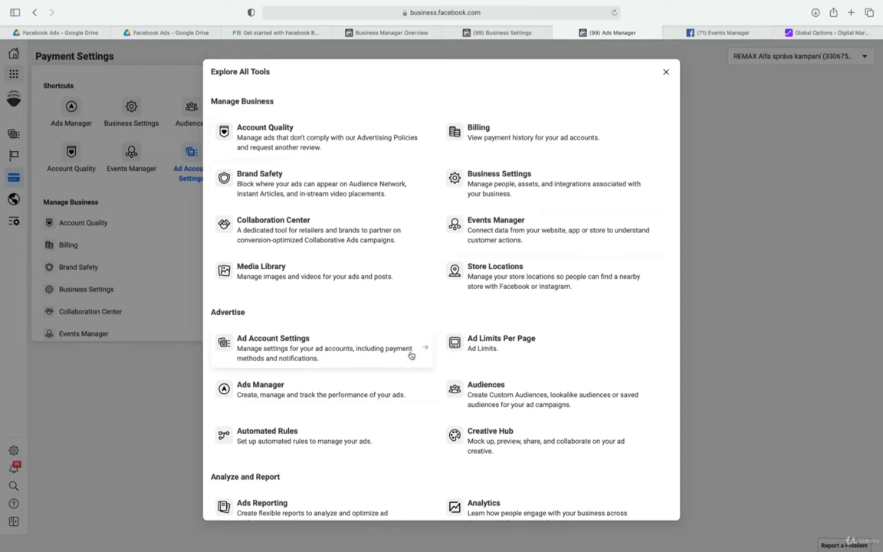
click(357, 355)
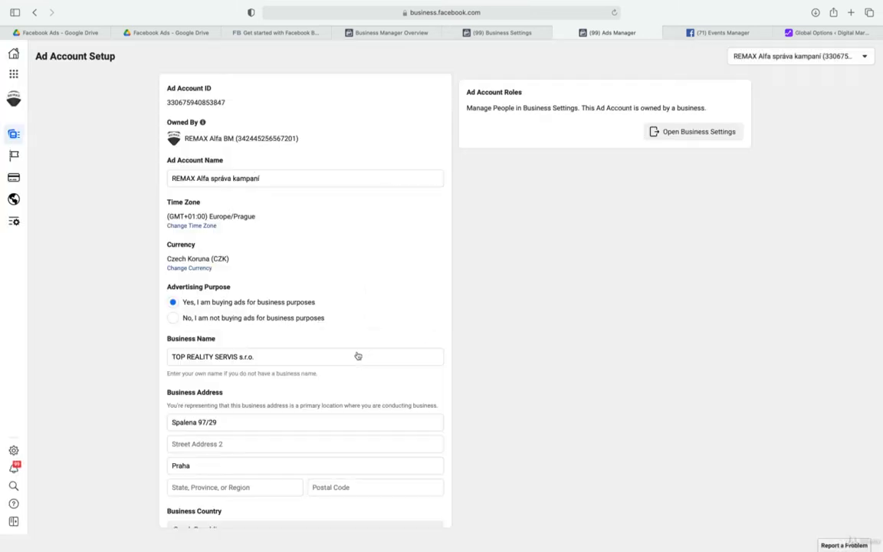
click(16, 176)
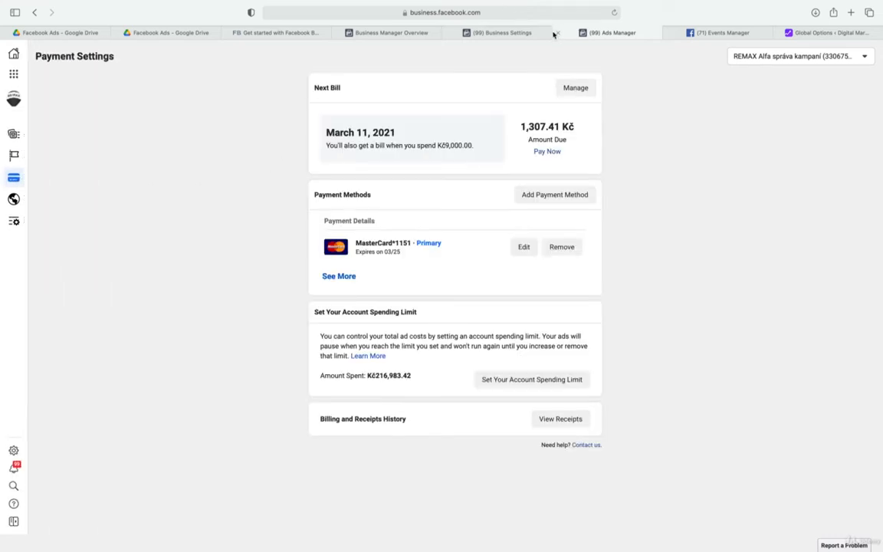
Close the Ads Manager page, return to Business Settings, and look through all categories of the Explore All Tools overview again
click(557, 34)
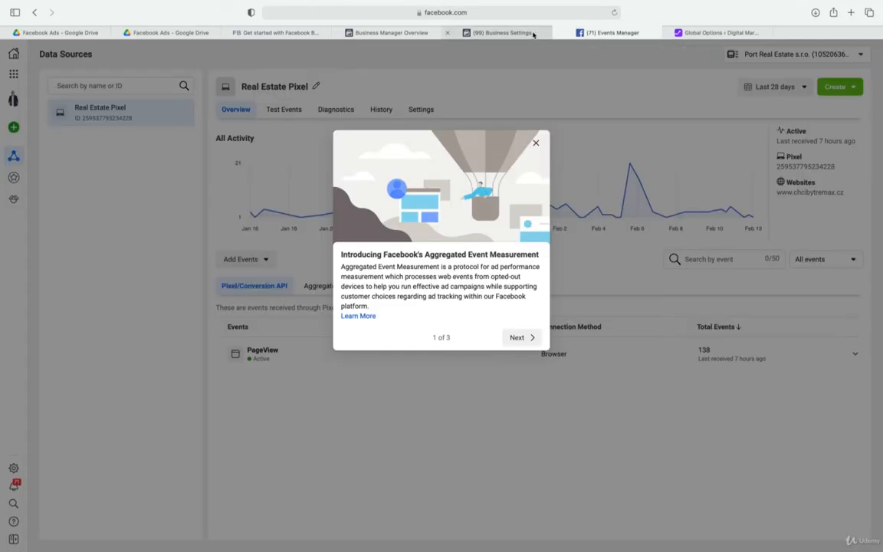
click(533, 35)
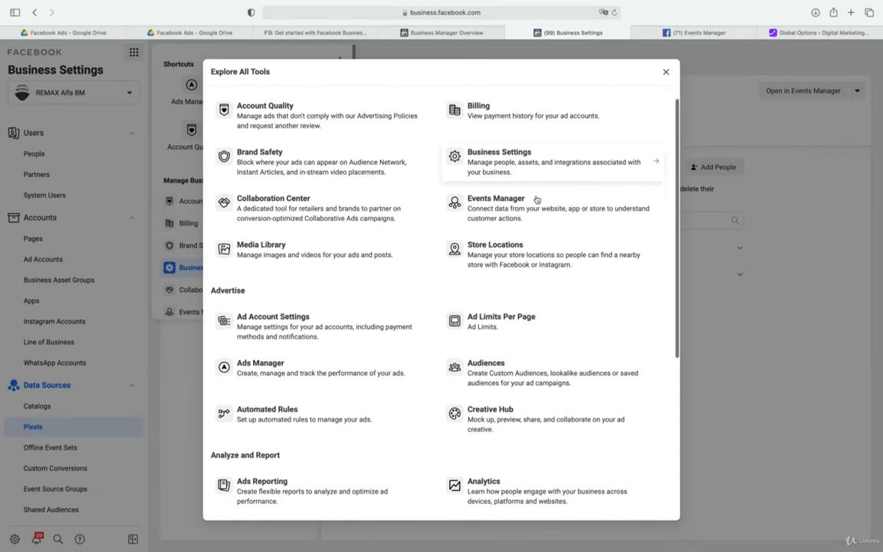
scroll(537, 199, down, 5)
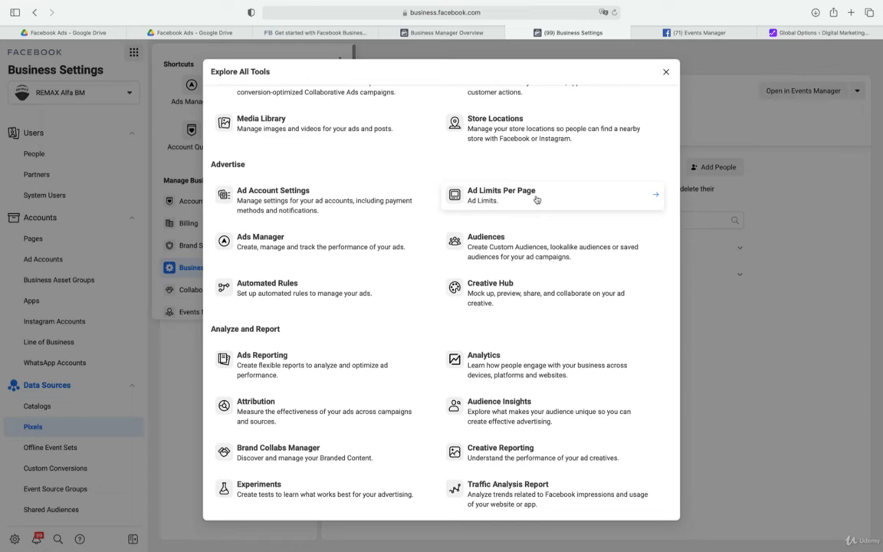
scroll(536, 200, down, 5)
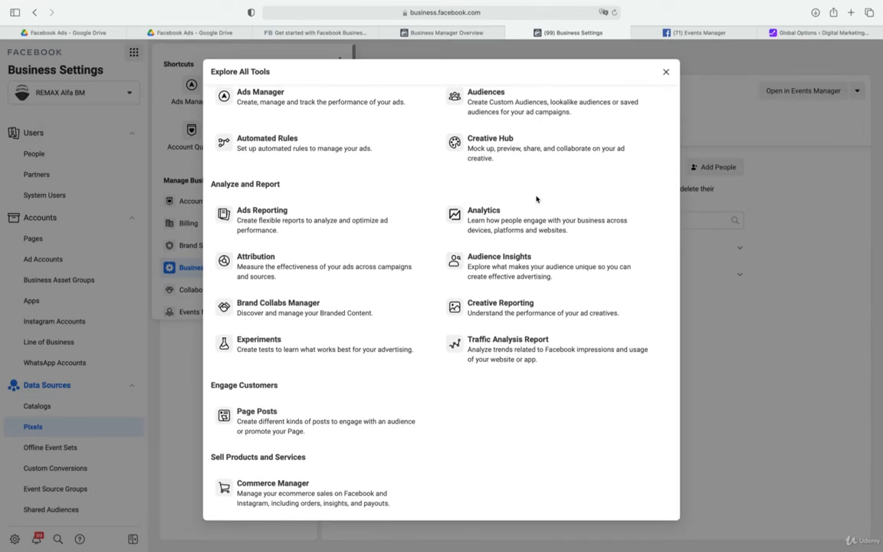
scroll(536, 199, up, 5)
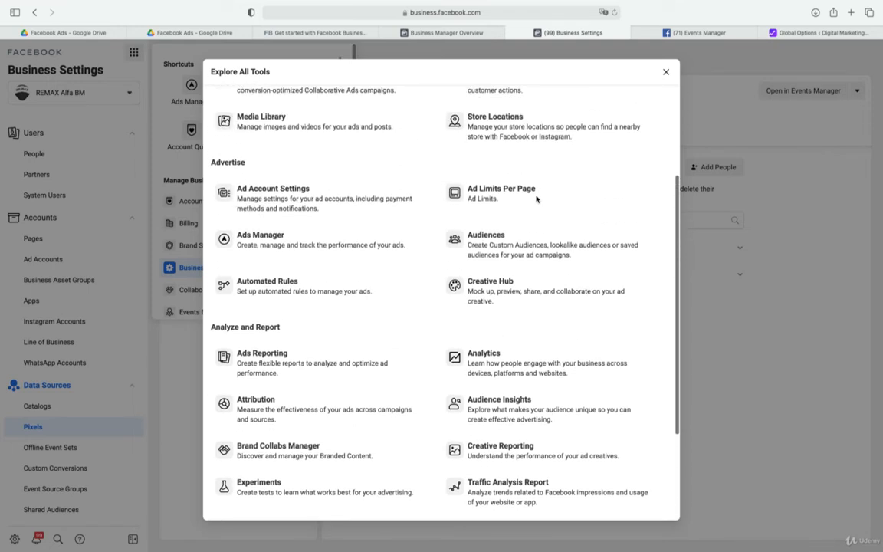
scroll(536, 199, up, 3)
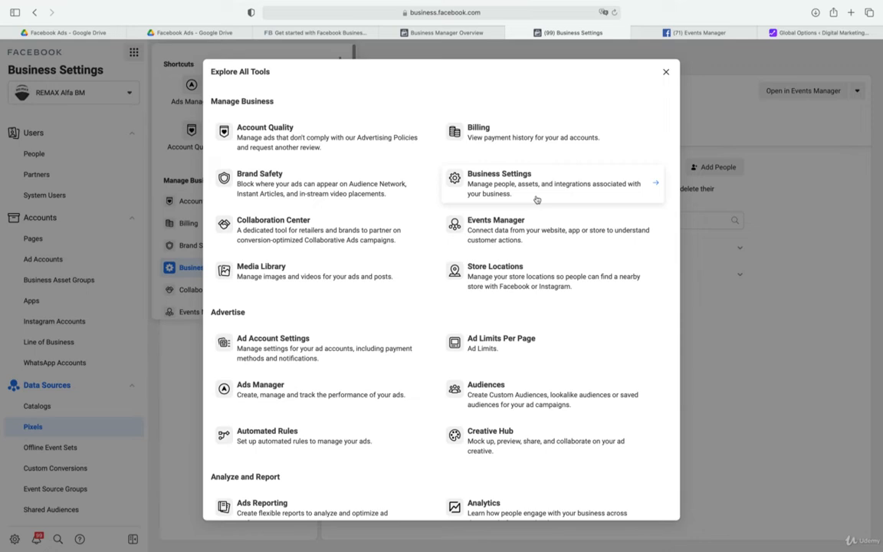
Open Events Manager from the tools overview, go through the Aggregated Event Measurement introduction, and collapse the web events notice
click(509, 220)
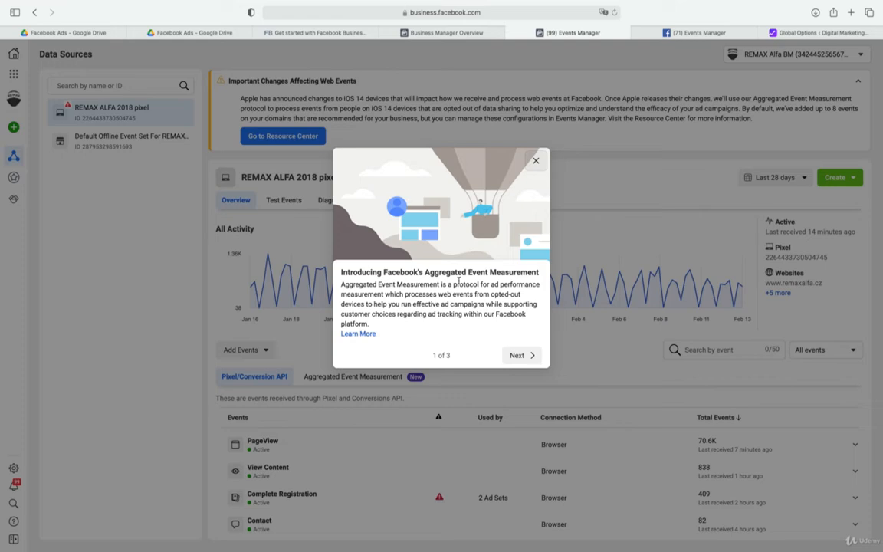
click(520, 355)
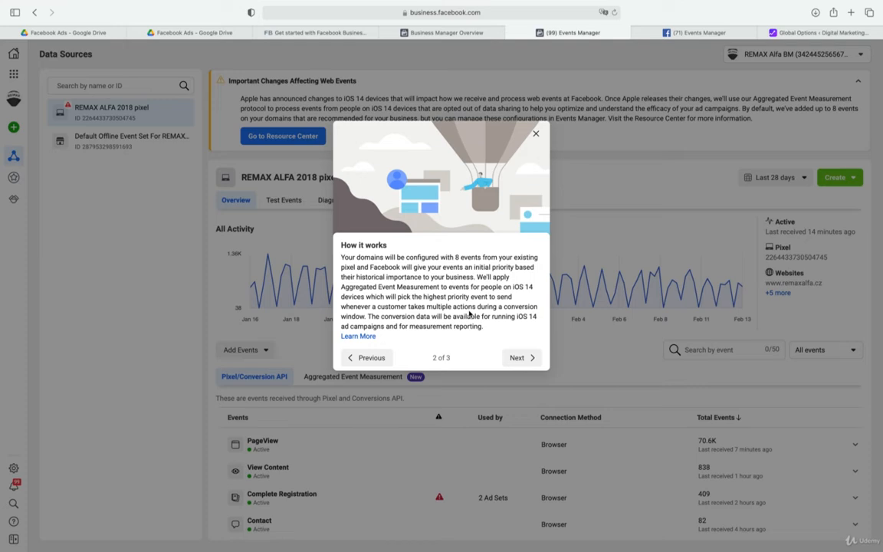
click(518, 357)
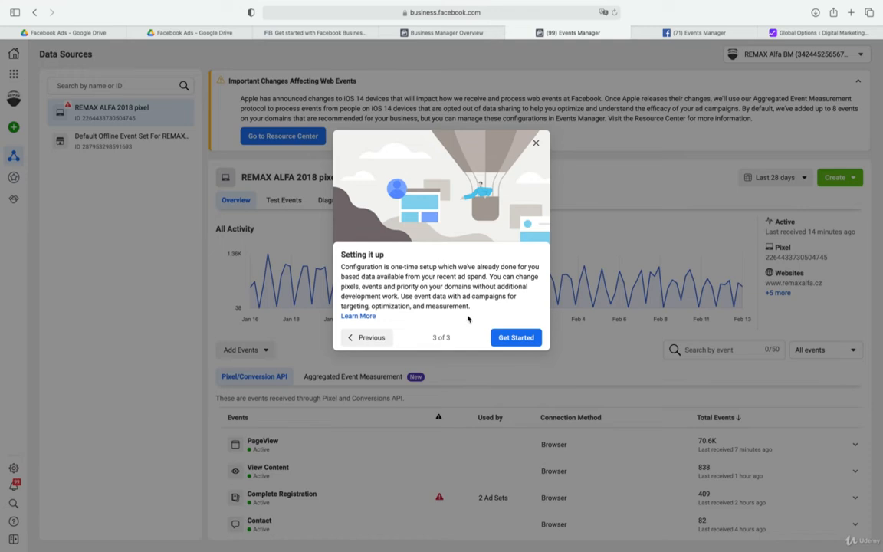
click(509, 339)
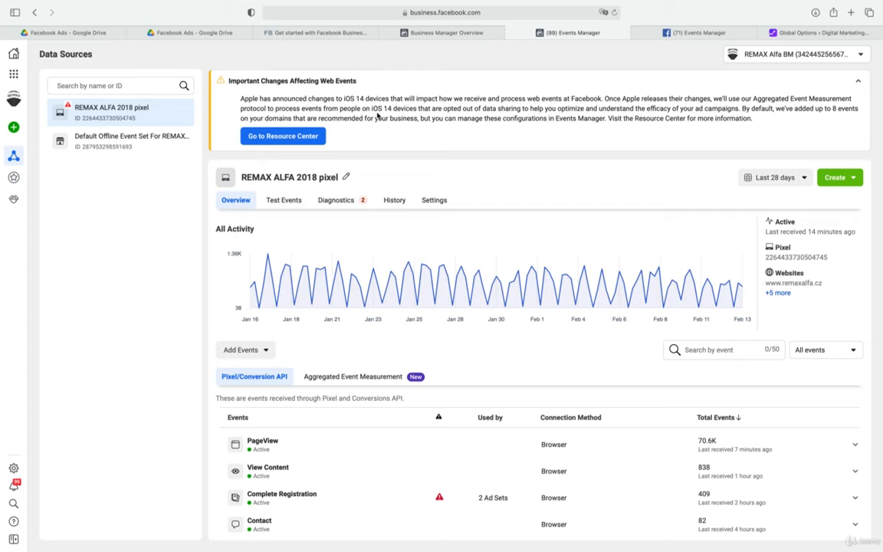
click(855, 83)
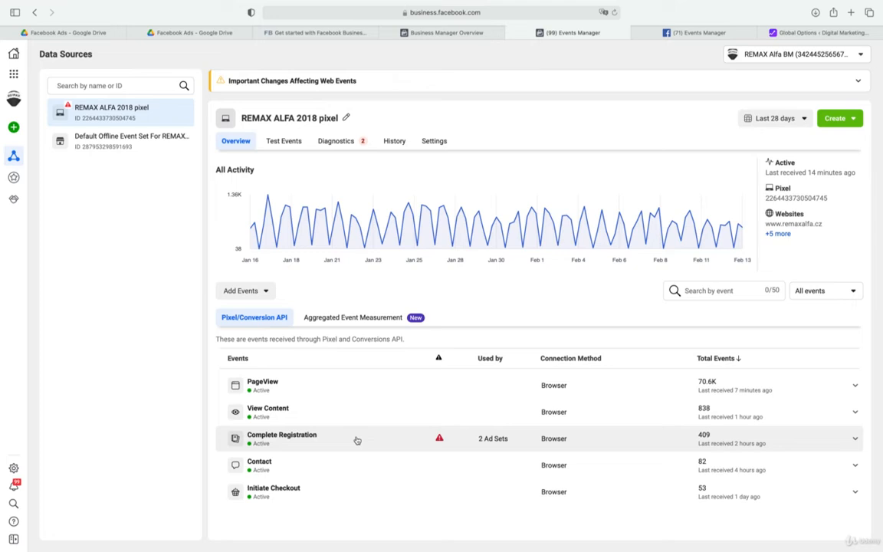
Open the web event configurations under Aggregated Event Measurement and start domain verification for remaxalfa.cz
click(363, 325)
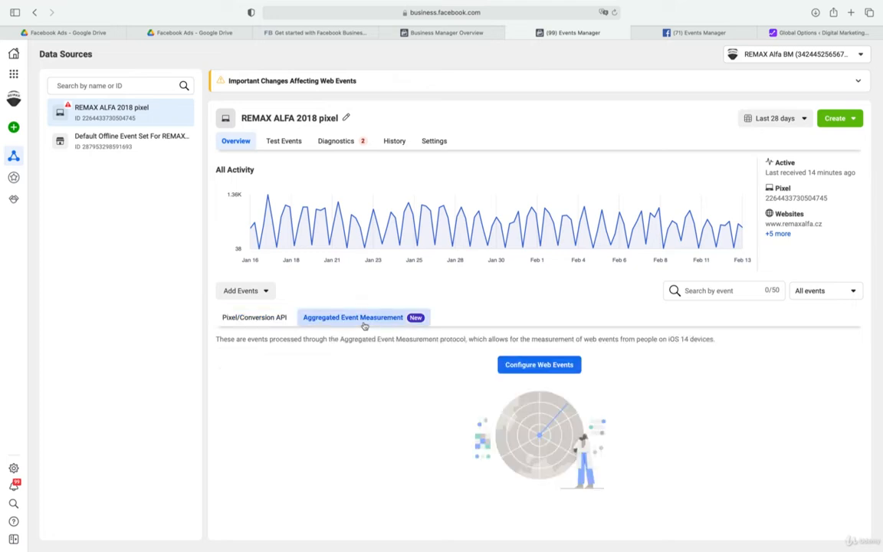
click(549, 367)
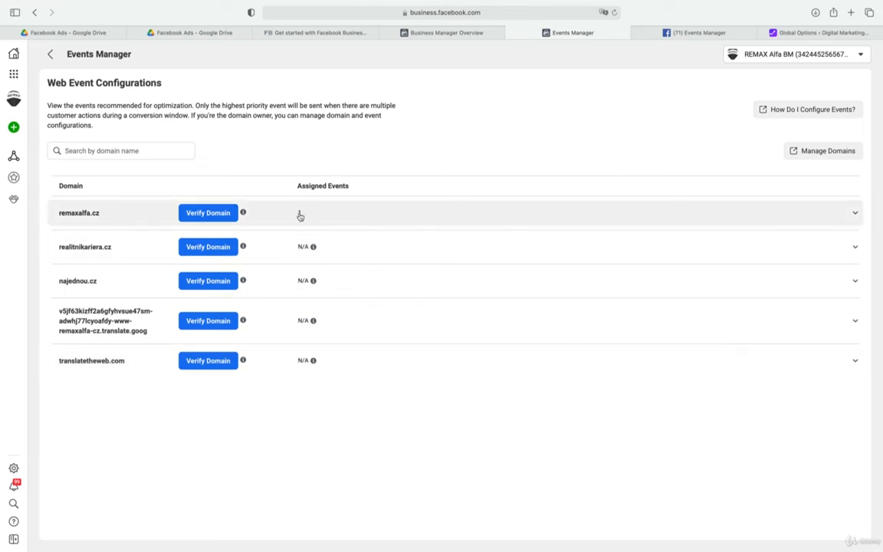
click(207, 214)
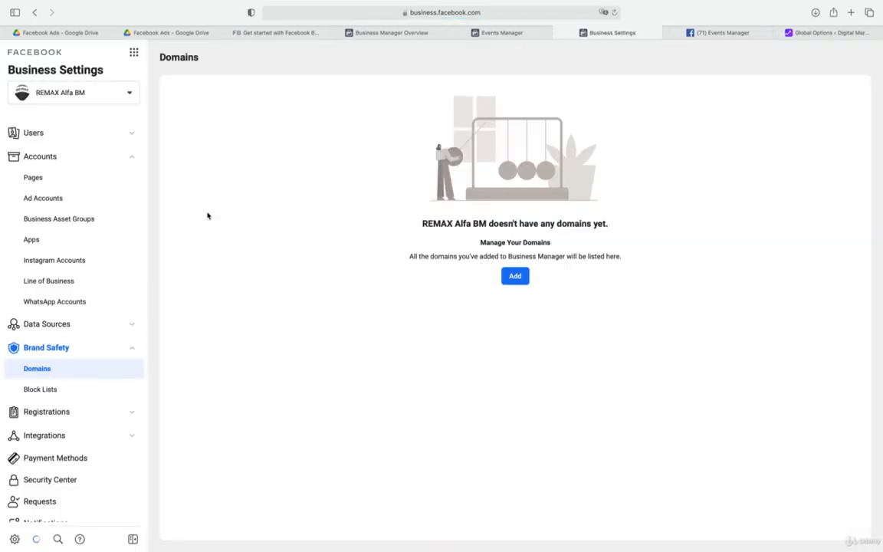
click(515, 277)
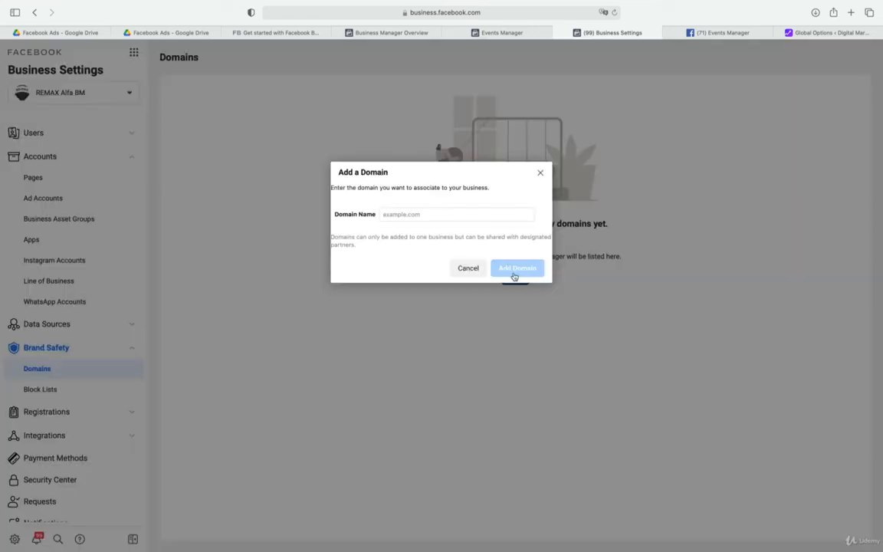
click(447, 214)
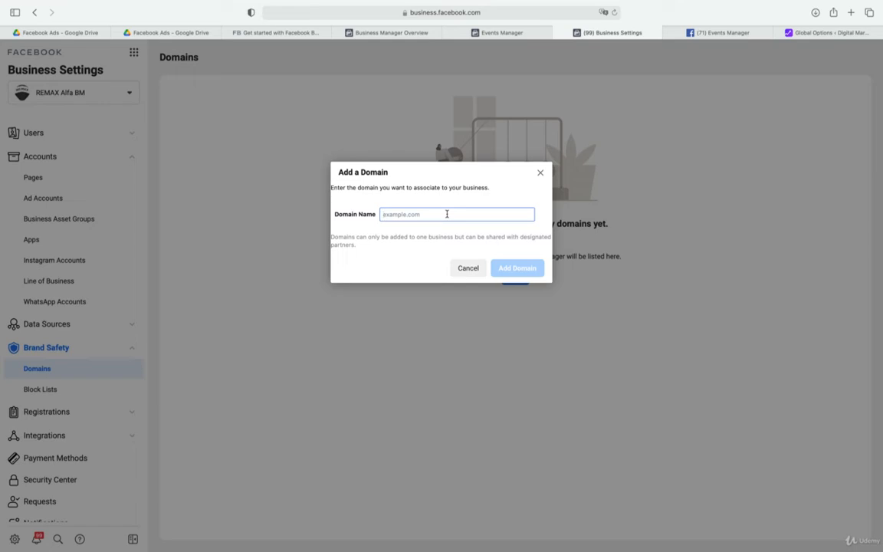
text(www.remax)
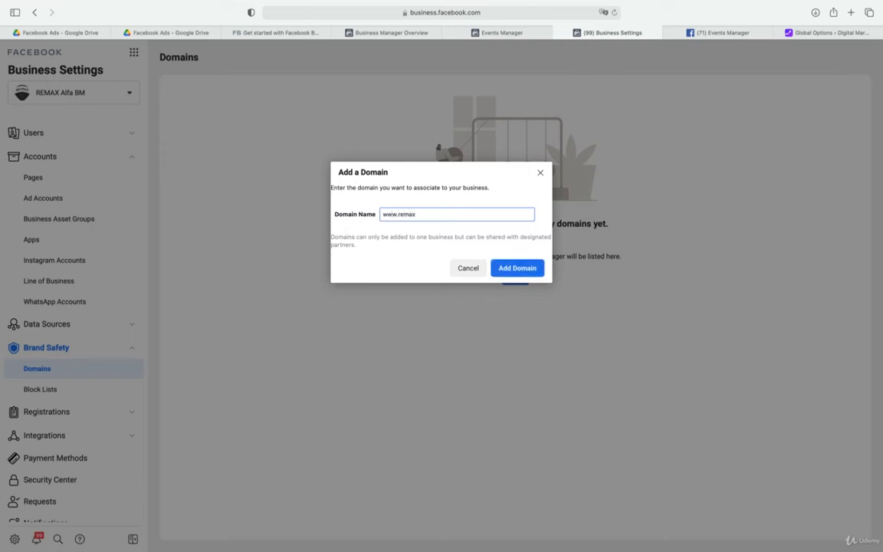
text(alfa.cz)
click(517, 267)
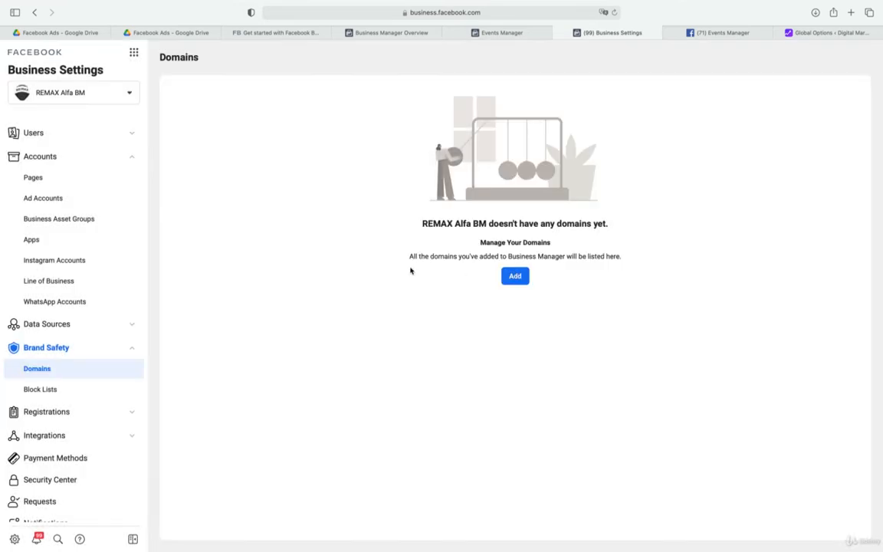
Return from the web event configurations to the REMAX ALFA 2018 pixel's Pixel/Conversion API events and close the Business Settings page
click(506, 33)
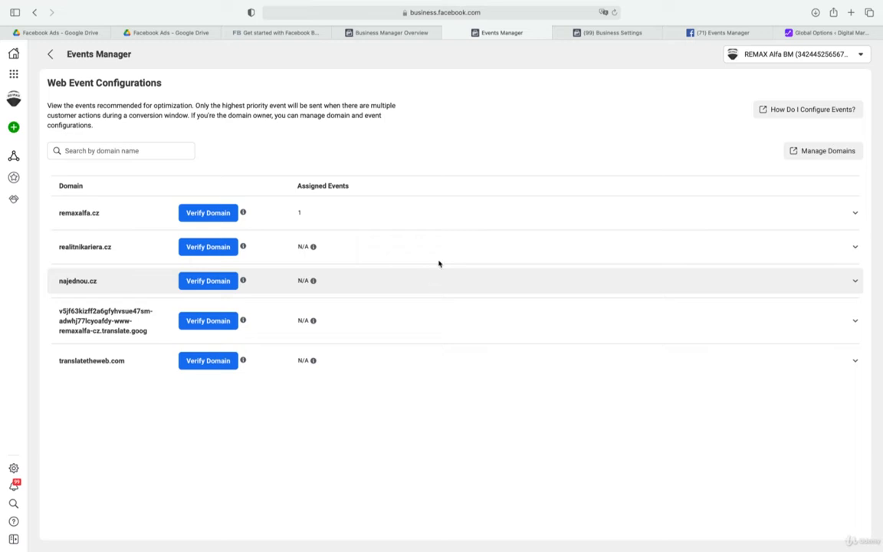
click(600, 33)
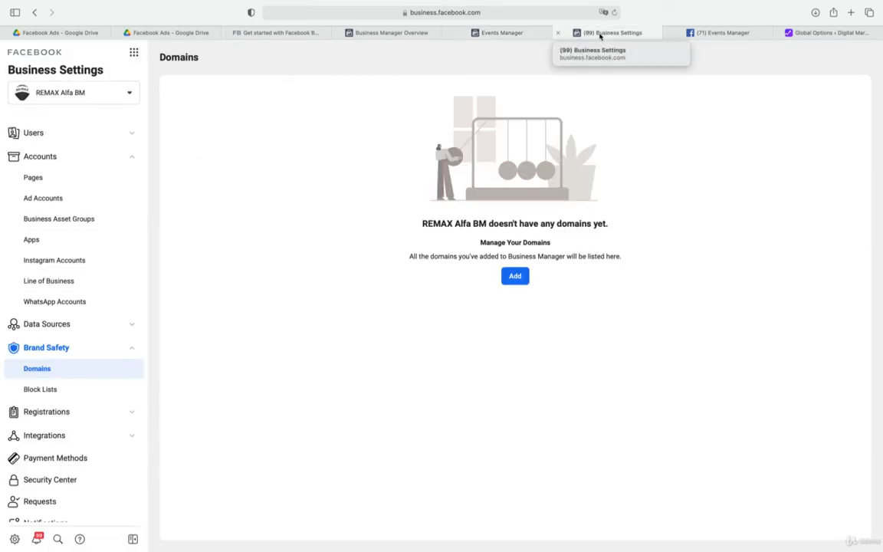
click(536, 34)
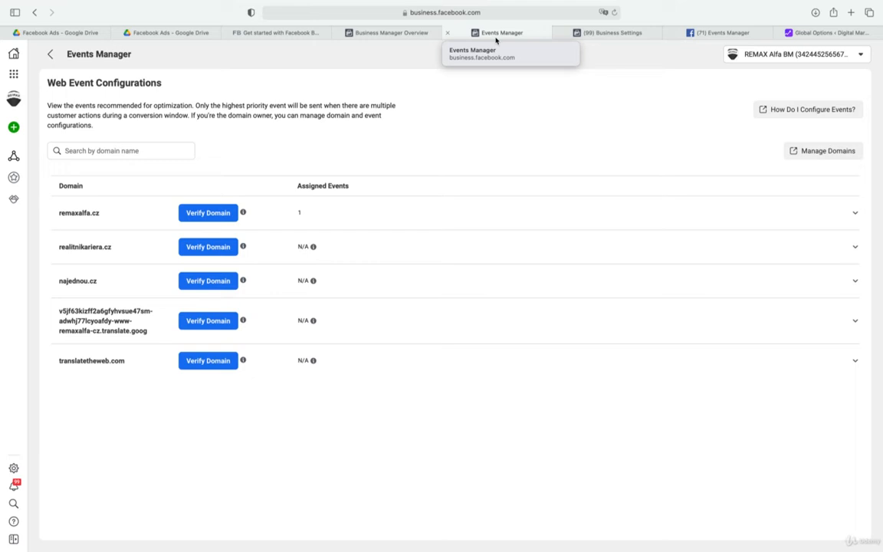
click(48, 53)
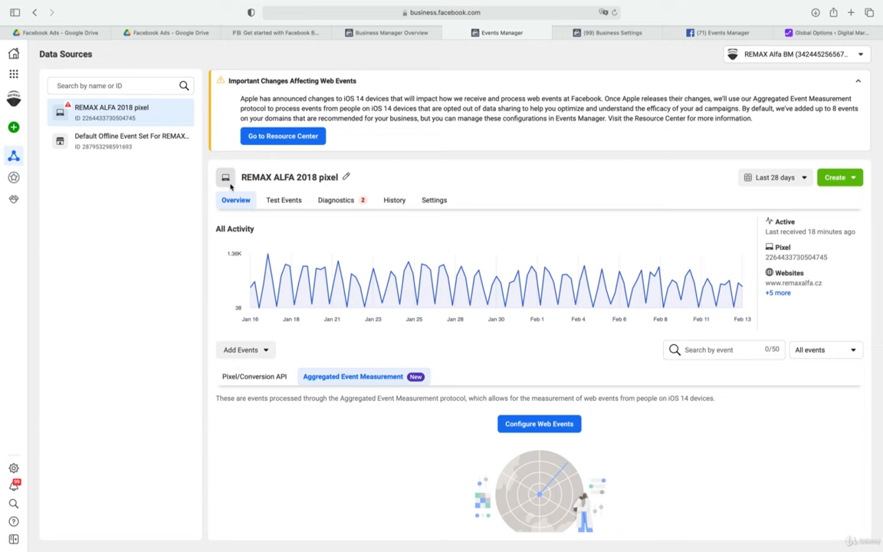
click(237, 379)
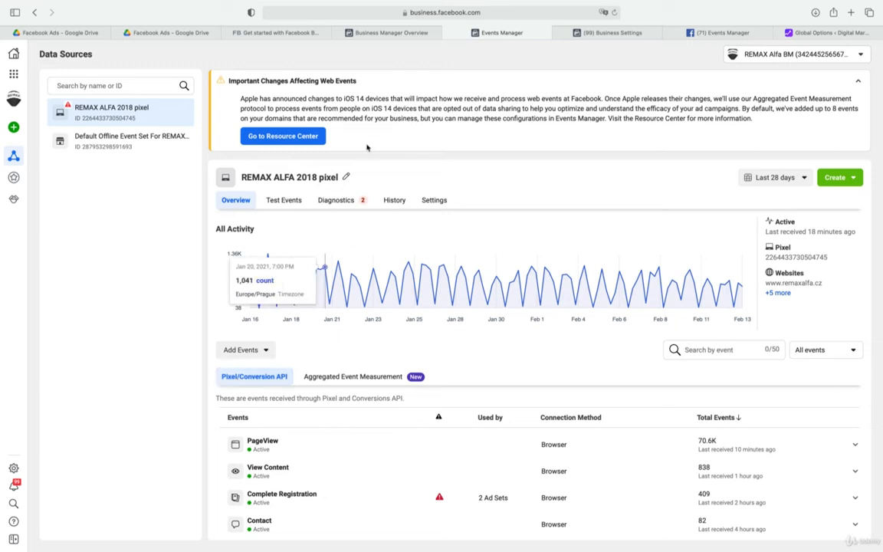
click(557, 33)
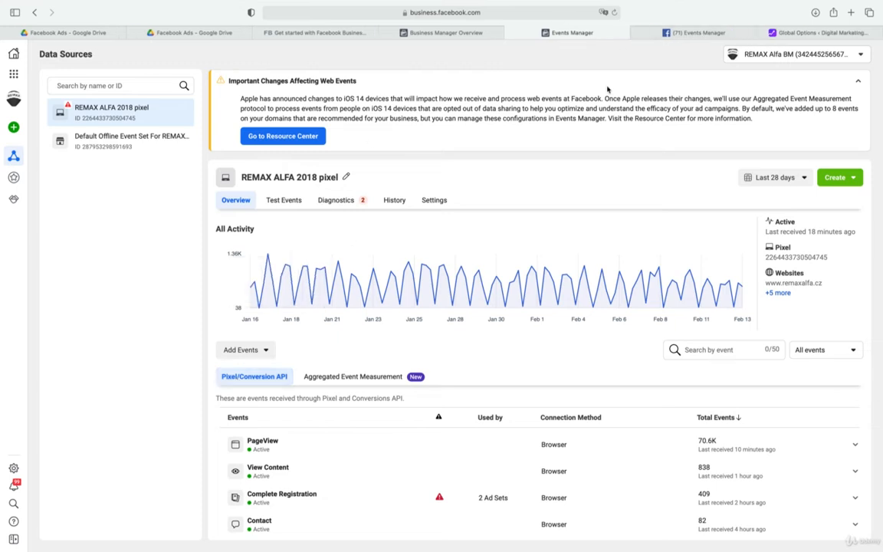
Switch to the Events Manager page showing the Real Estate Pixel and complete its Aggregated Event Measurement introduction
click(706, 33)
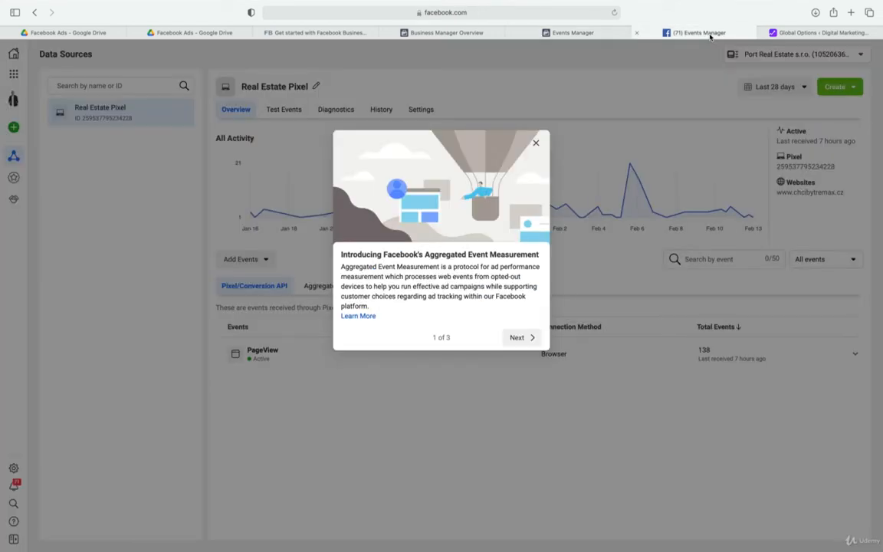
click(522, 337)
click(518, 357)
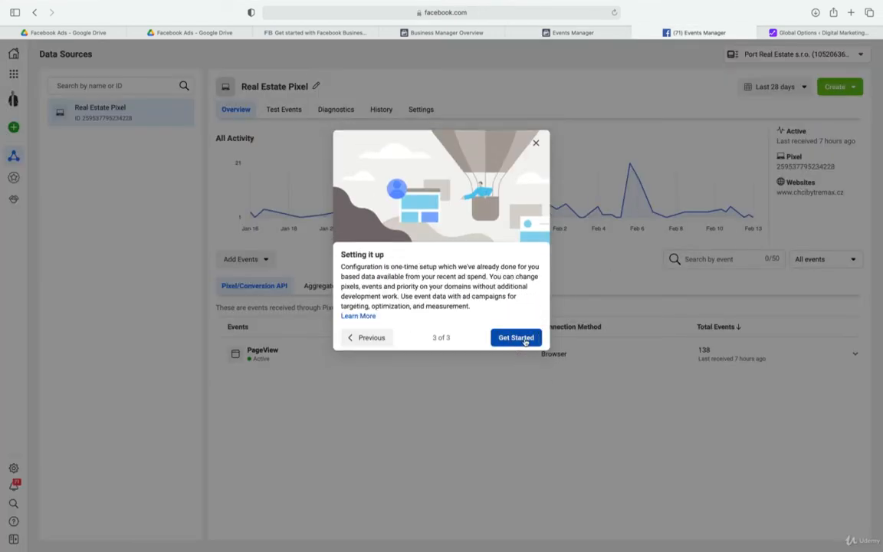
click(526, 338)
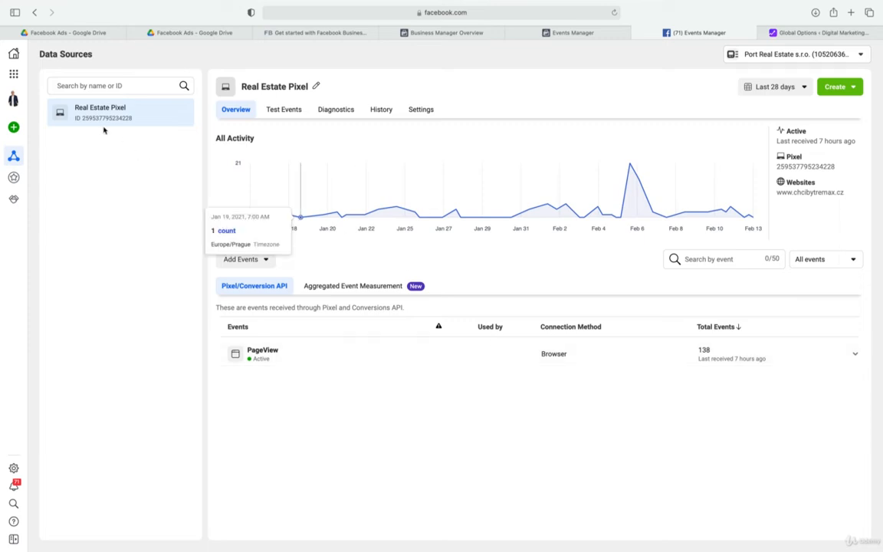
Look at the options for connecting a new data source and close the dialog without choosing one
mouse_move(16, 130)
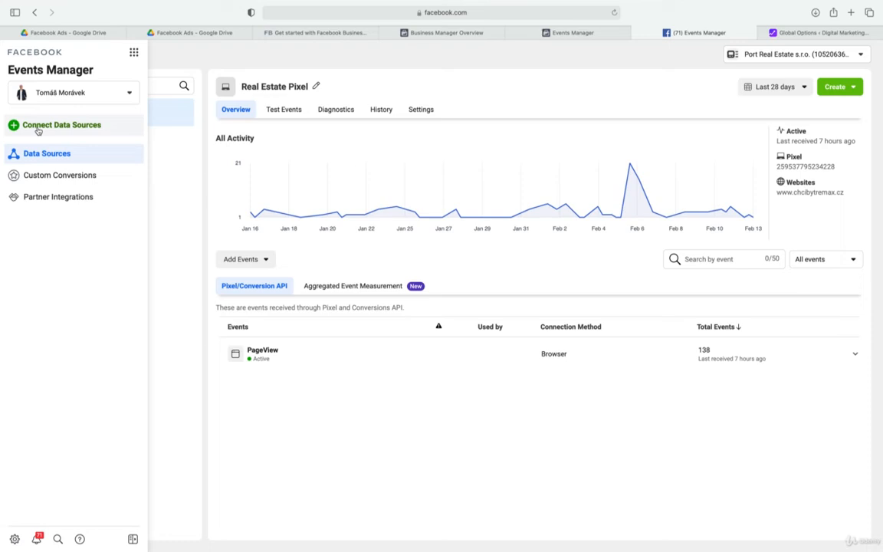
click(38, 126)
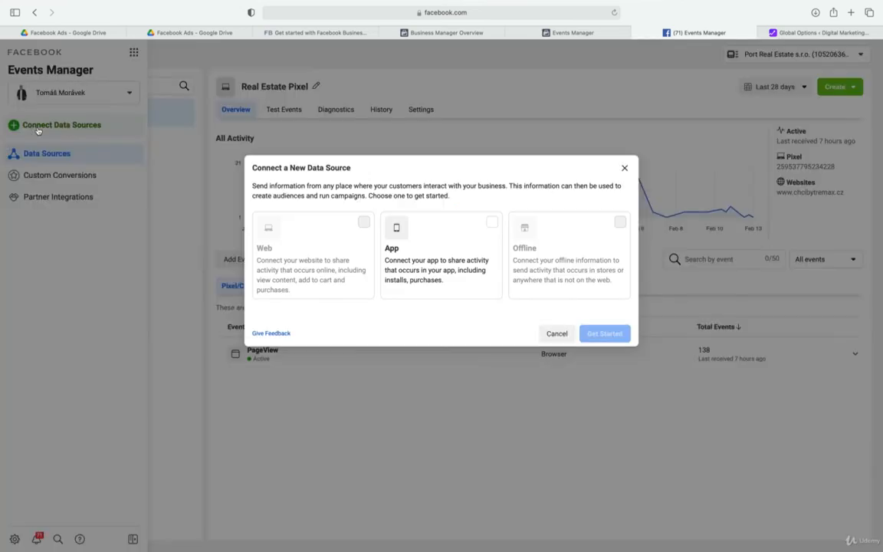
click(624, 168)
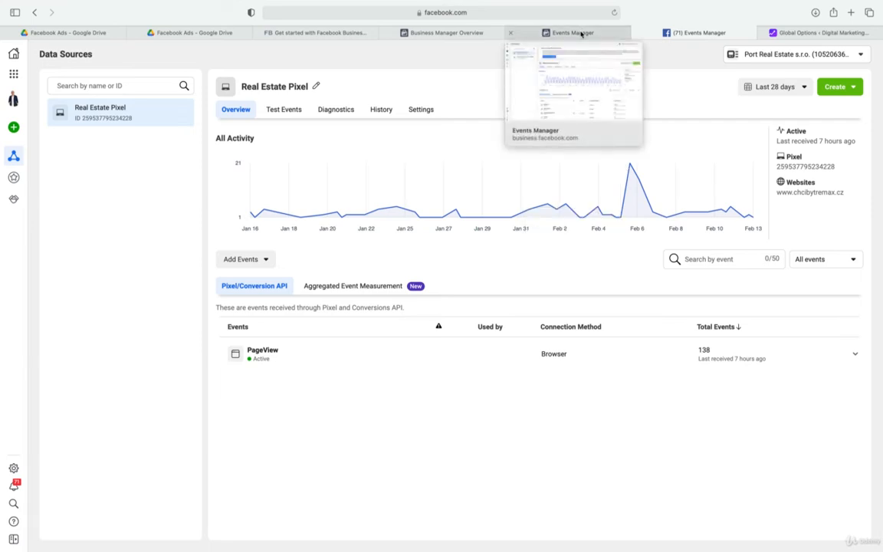
Switch Events Manager to the Matějova hypotéka business, dismiss the introduction, and collapse the web events notice
click(14, 101)
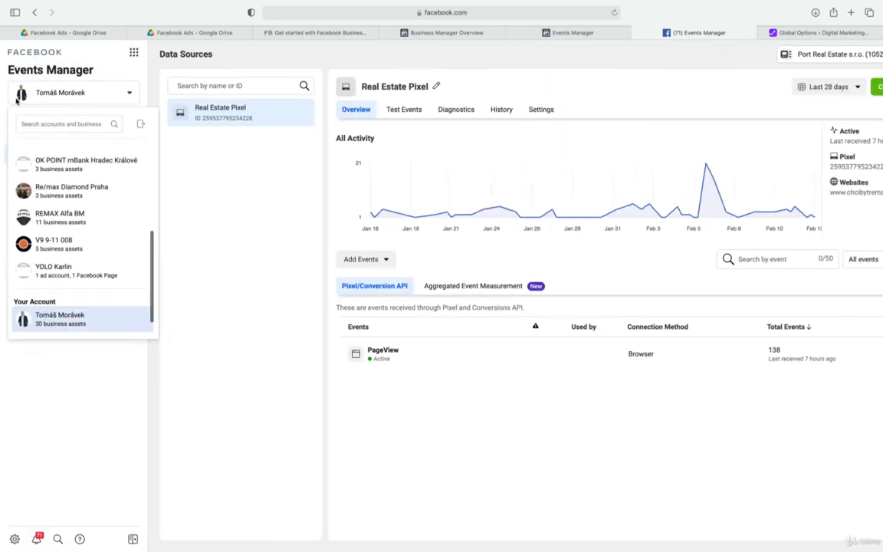
scroll(115, 230, up, 5)
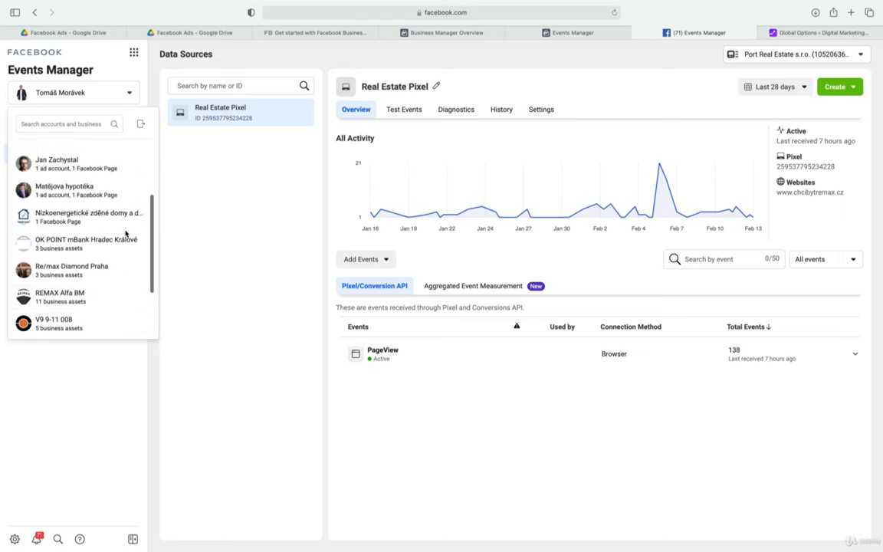
scroll(107, 230, down, 2)
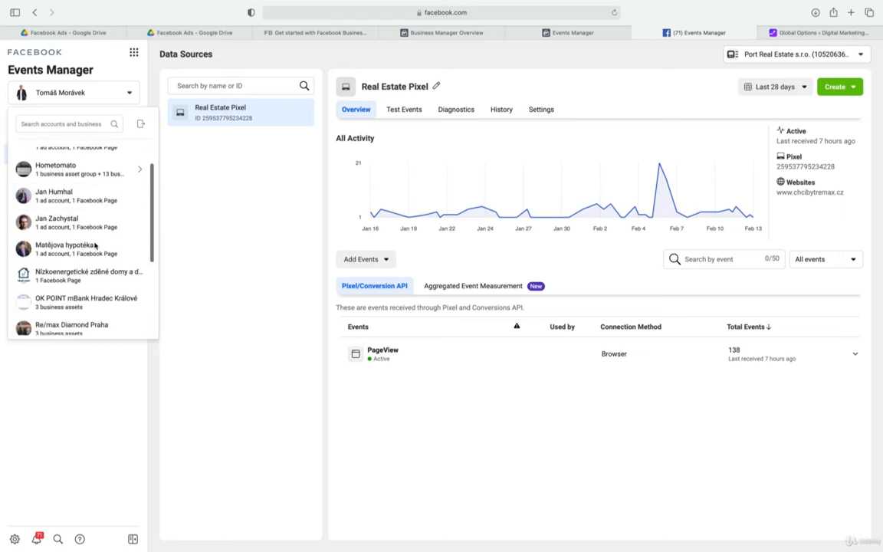
click(92, 246)
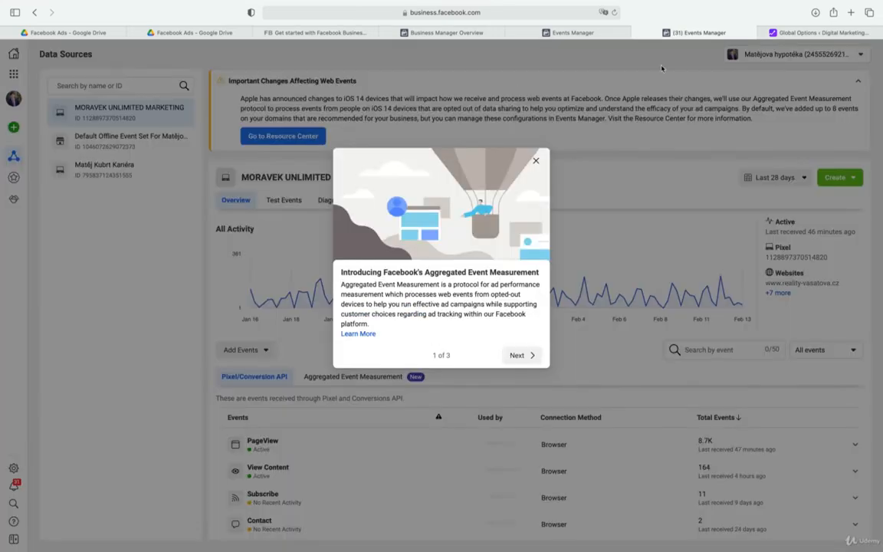
click(535, 161)
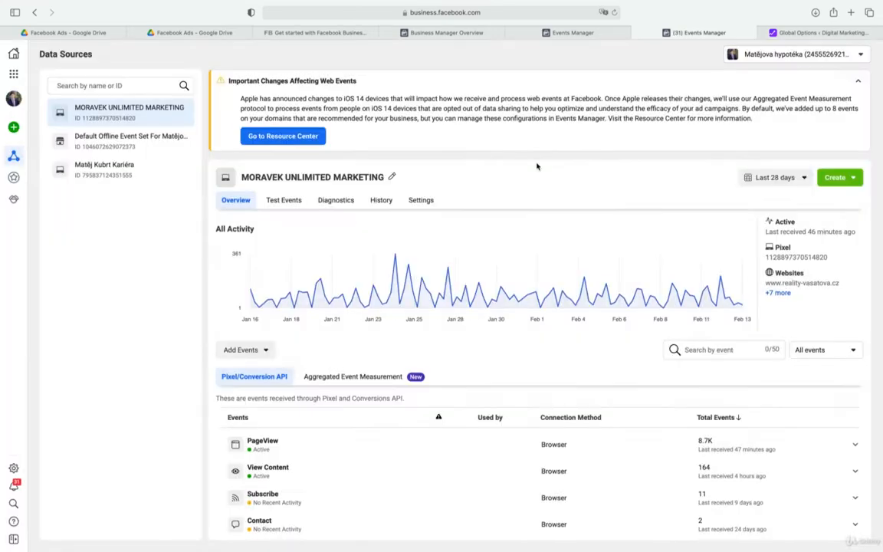
click(857, 81)
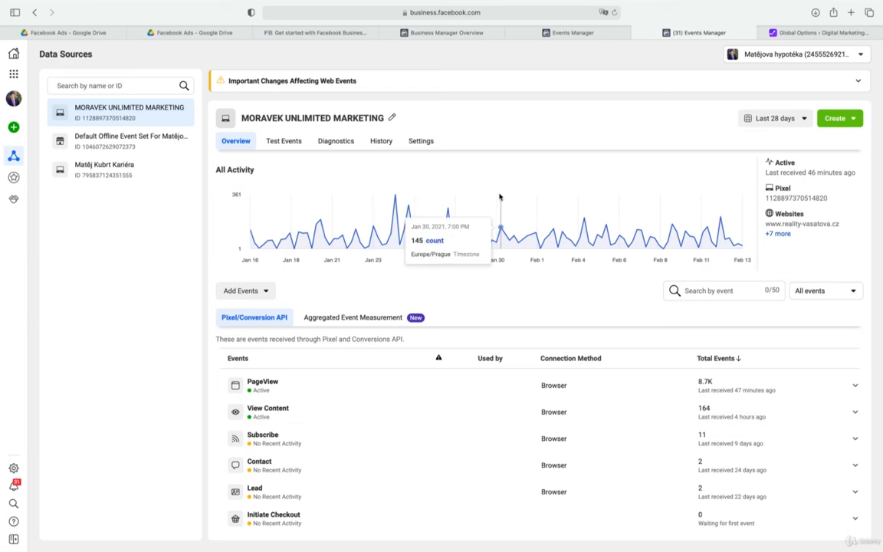
Inspect the new data source types for this business, select Web, and close the dialog without connecting a source
mouse_move(17, 129)
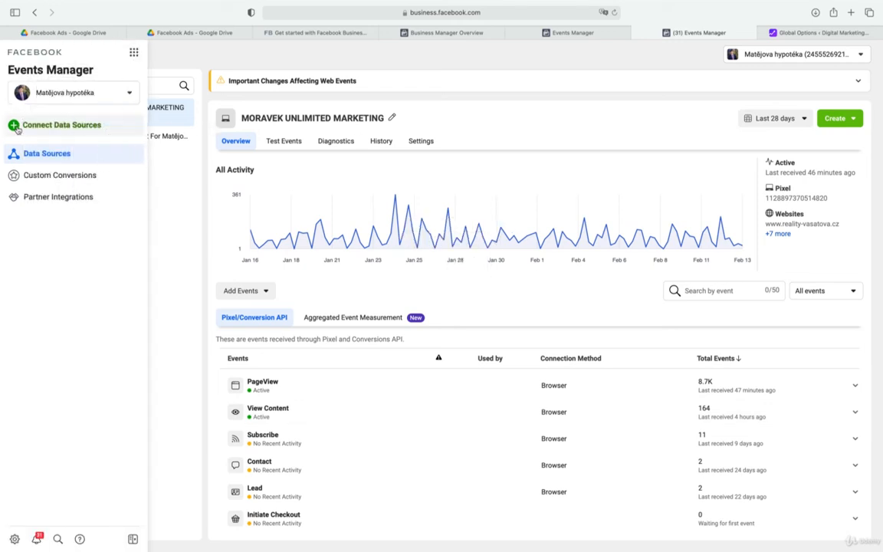
click(56, 132)
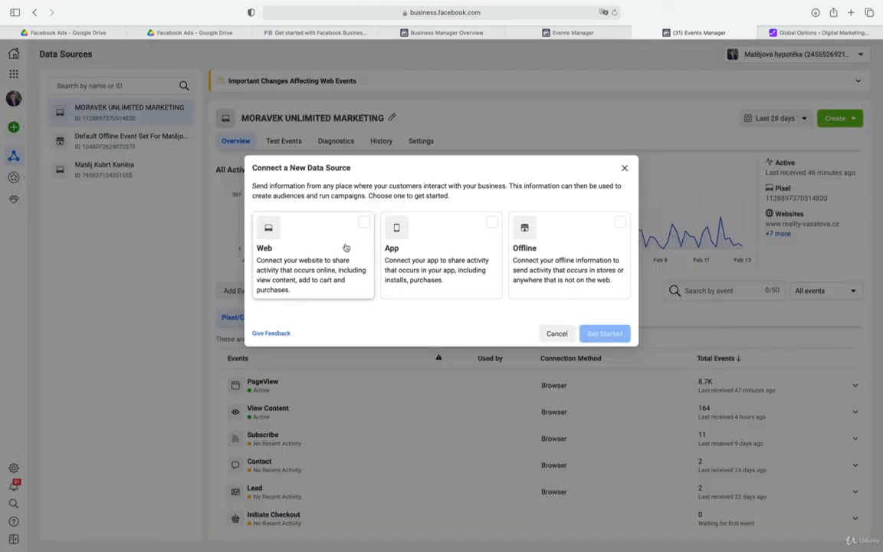
click(366, 224)
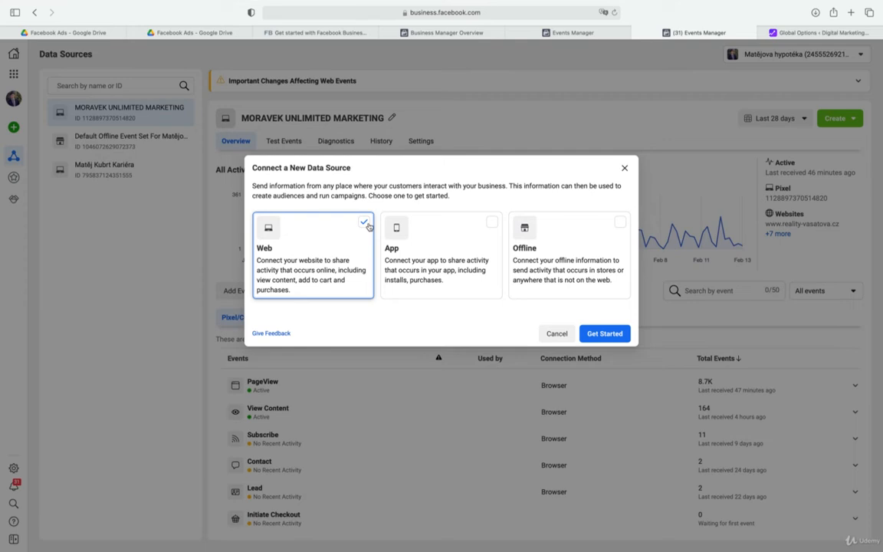
click(626, 169)
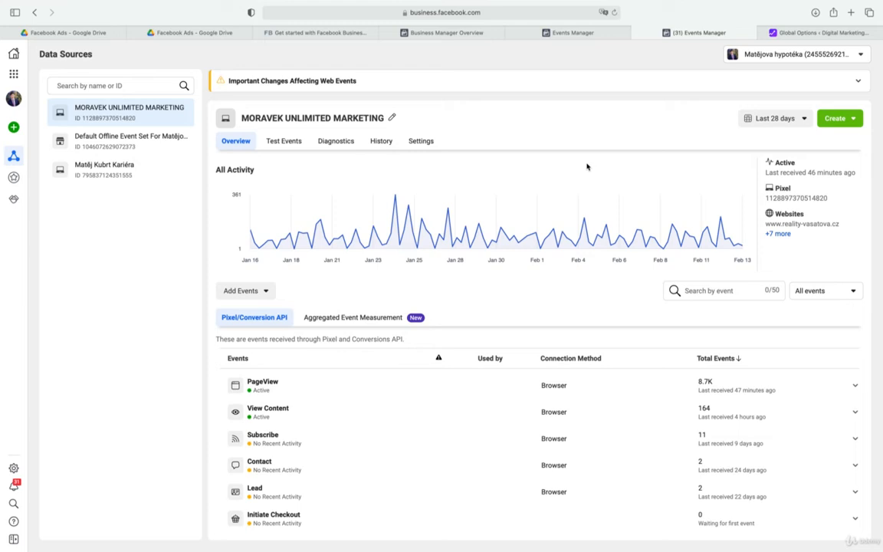
mouse_move(12, 118)
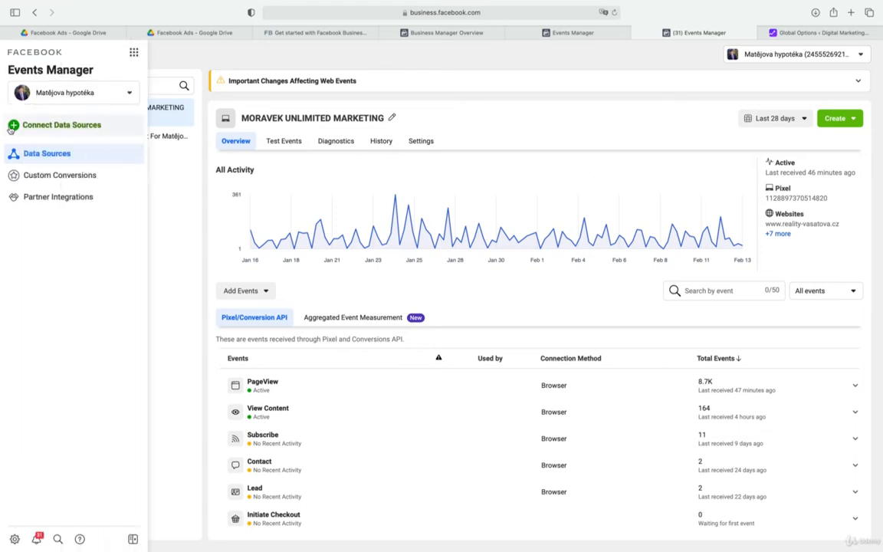
click(37, 127)
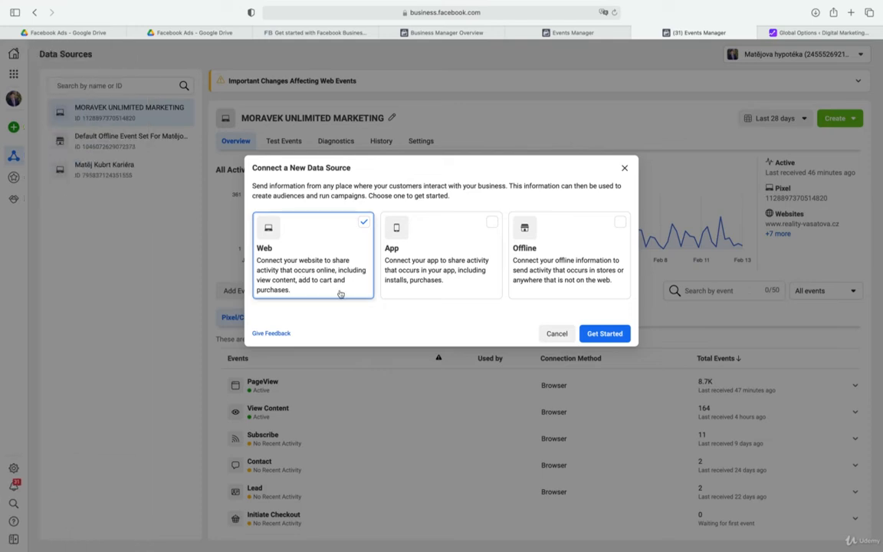
click(619, 334)
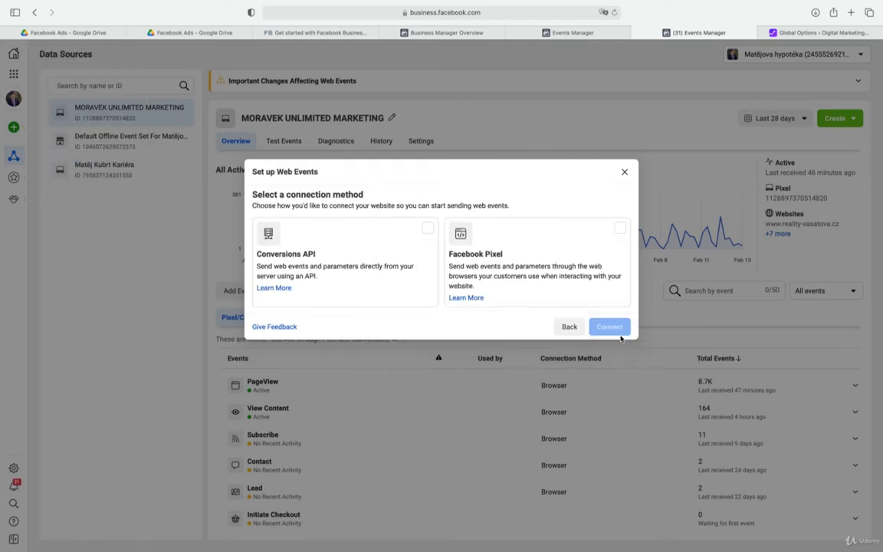
click(600, 241)
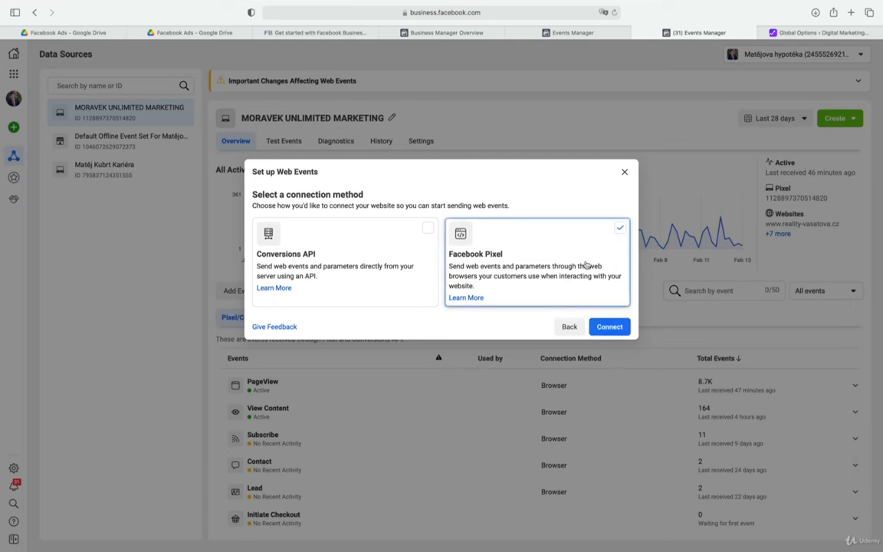
click(624, 172)
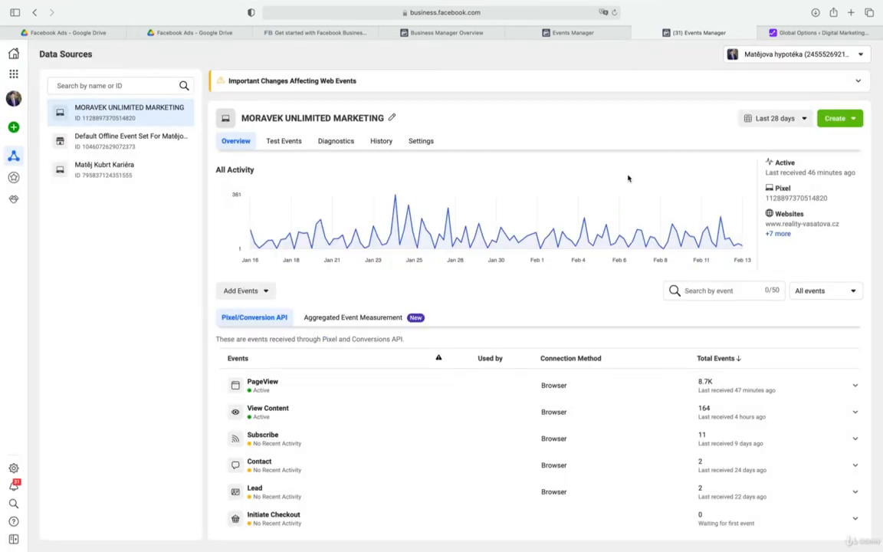
Reopen Events Manager for the current business and dismiss the Aggregated Event Measurement introduction
click(13, 74)
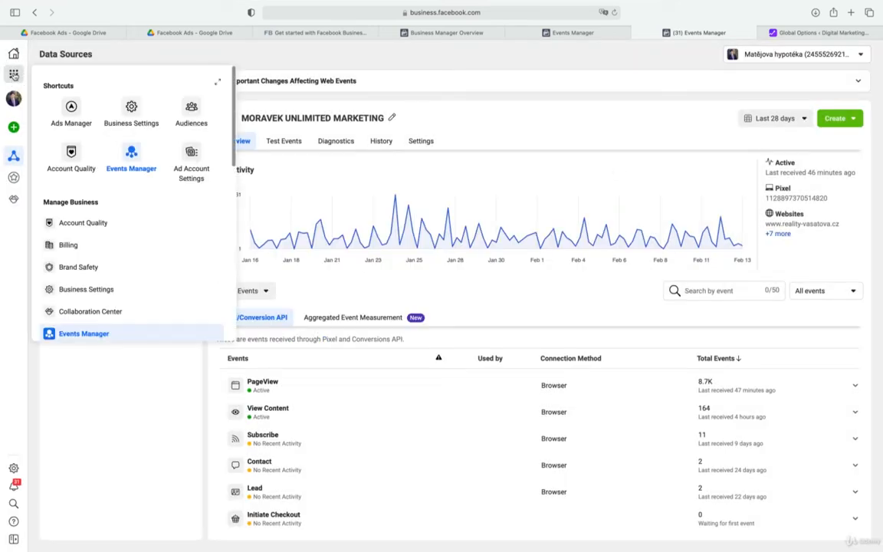
click(90, 334)
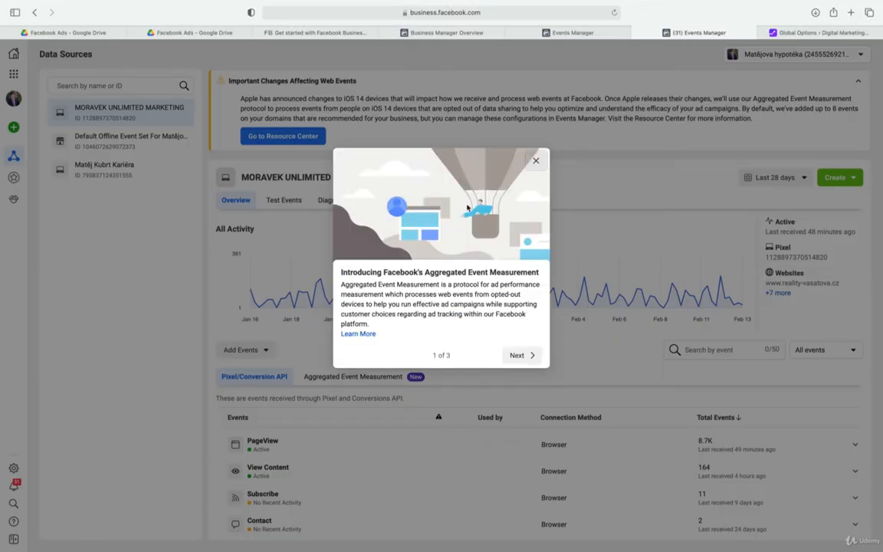
click(536, 160)
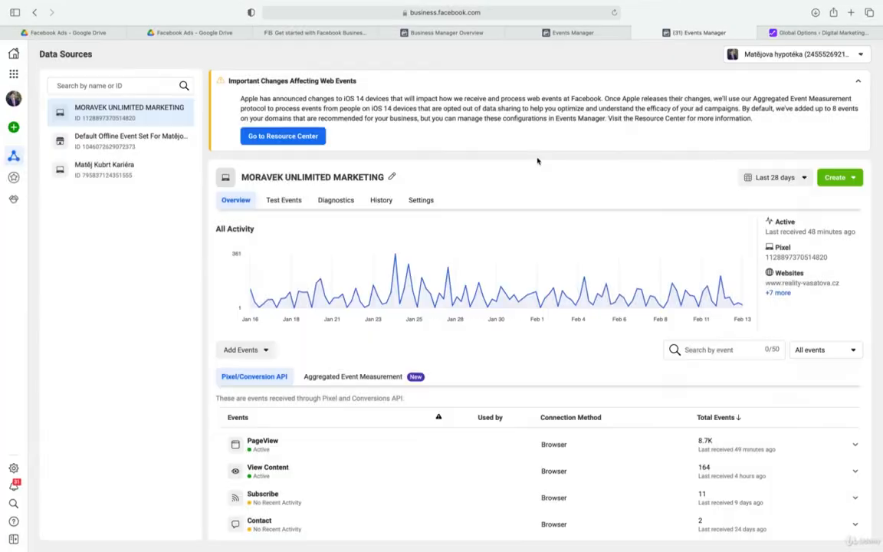
Start connecting a new Web data source with Facebook Pixel as the connection method
click(28, 130)
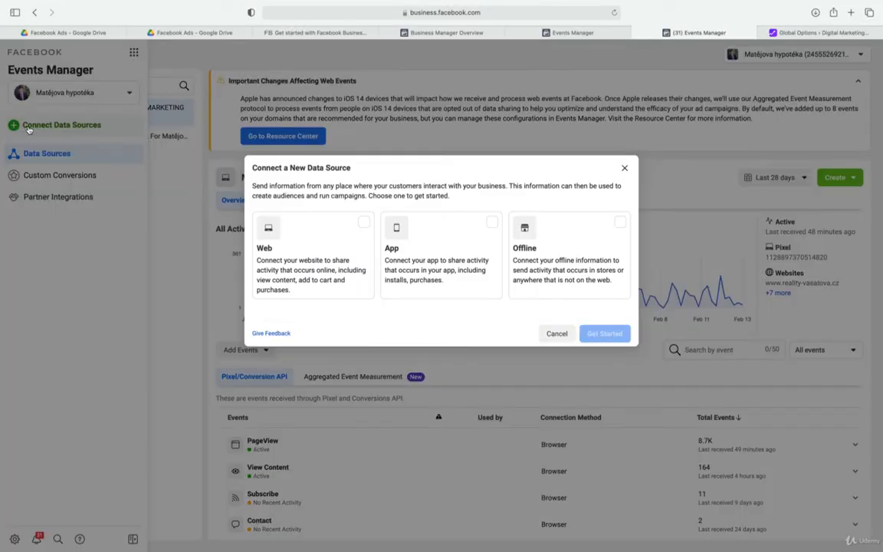
click(369, 226)
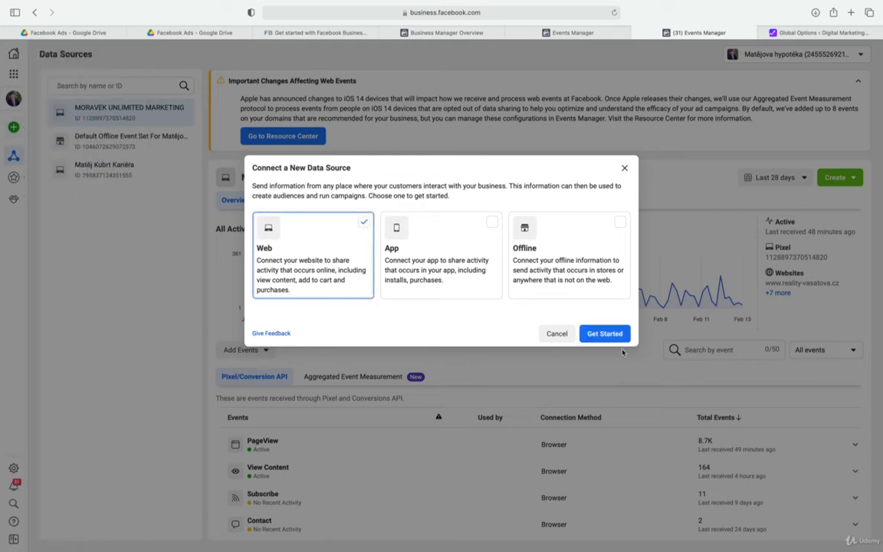
click(602, 334)
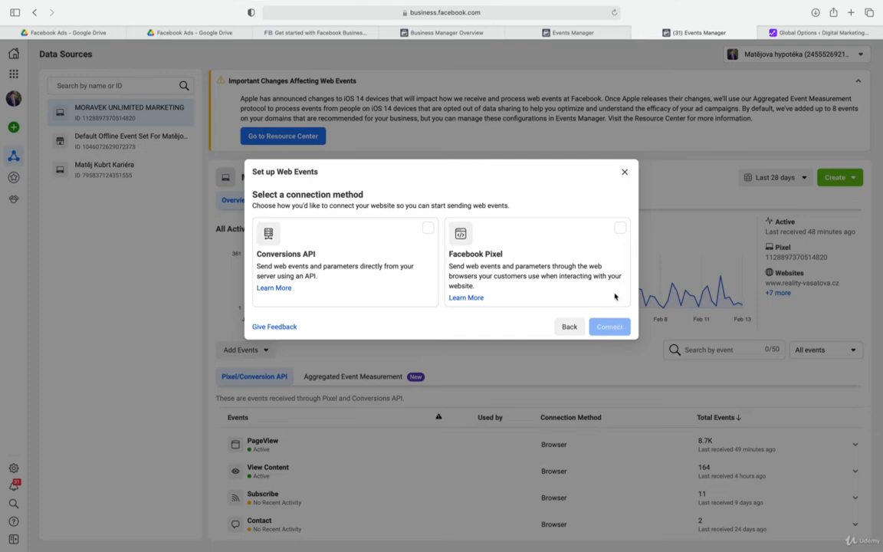
click(620, 229)
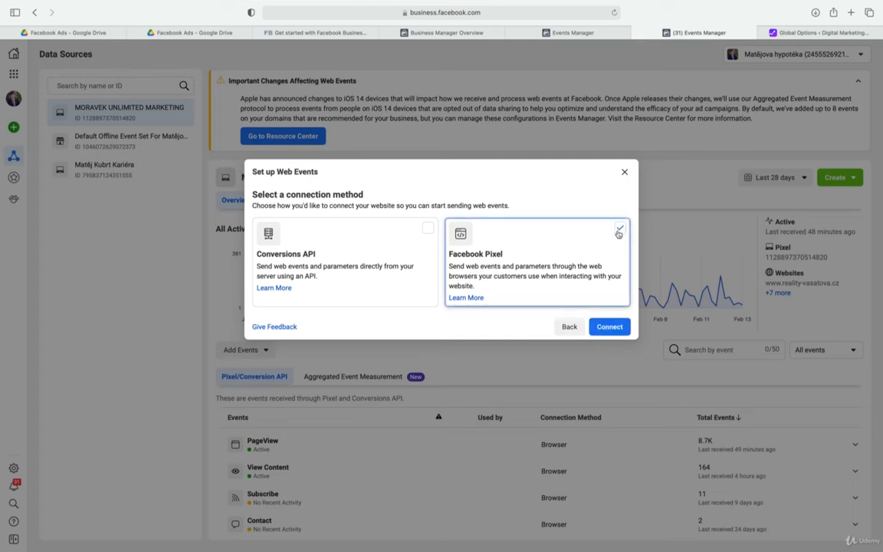
click(611, 328)
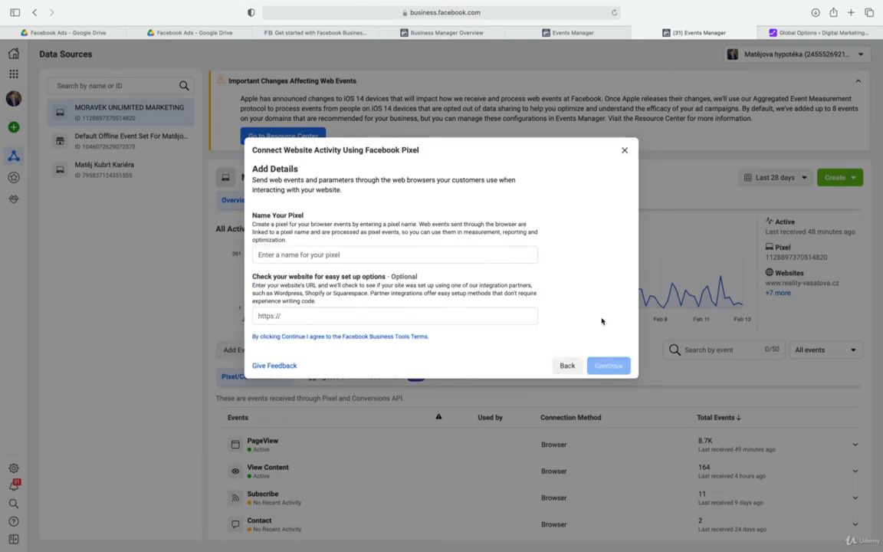
Name the new pixel Digital Marketing Courses
click(467, 255)
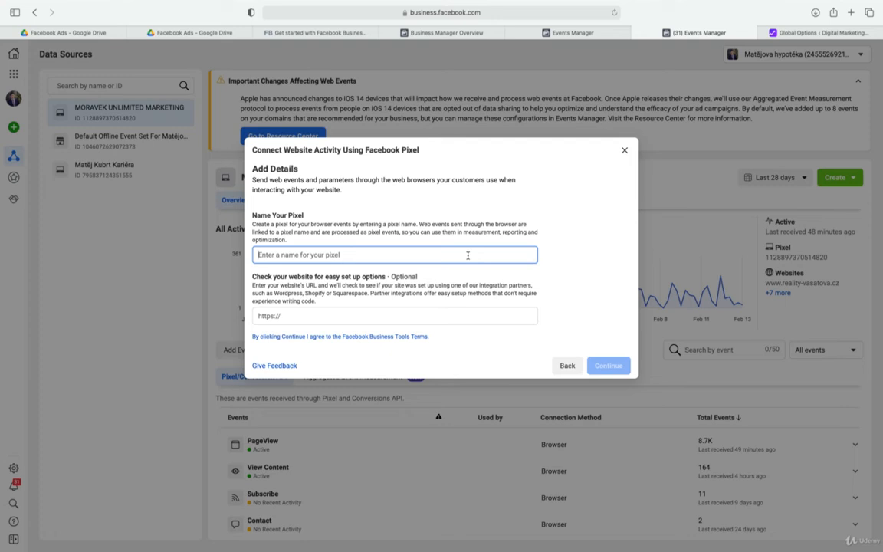
text(Di)
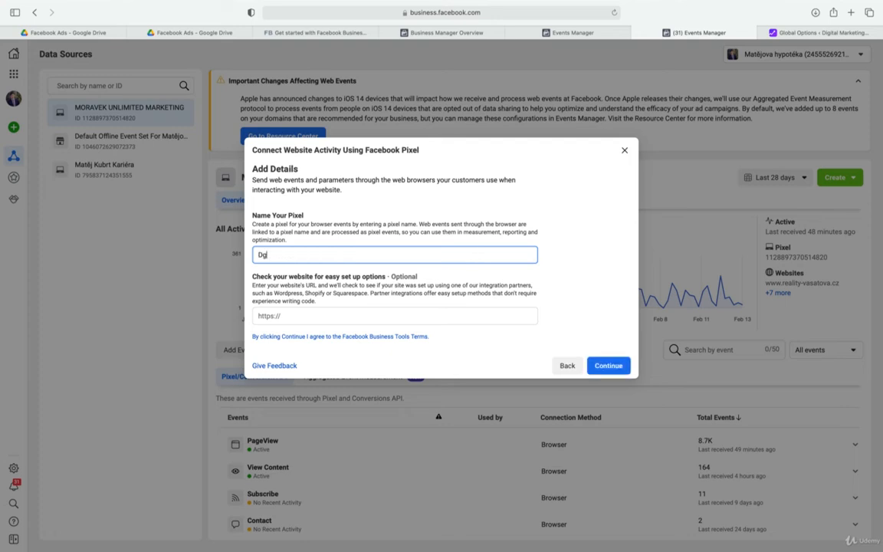
text(gital Marketing Courses)
key(Tab)
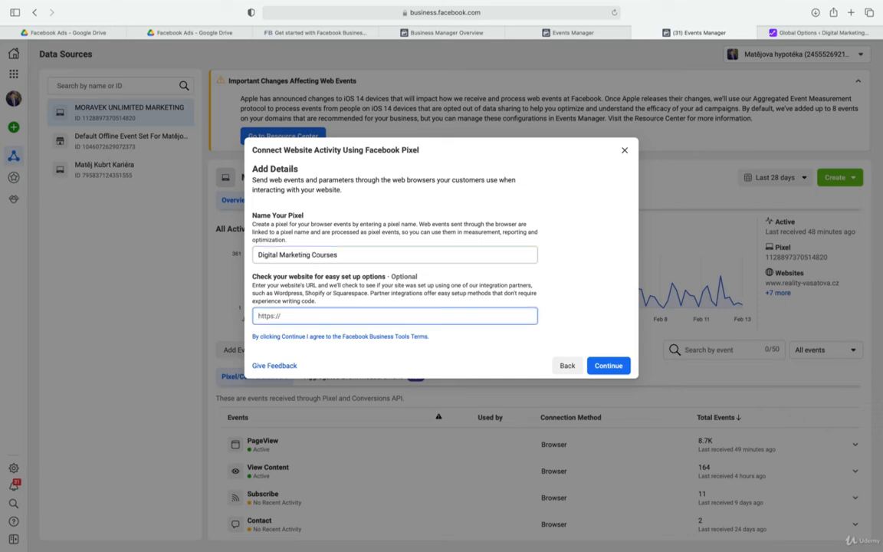
click(782, 33)
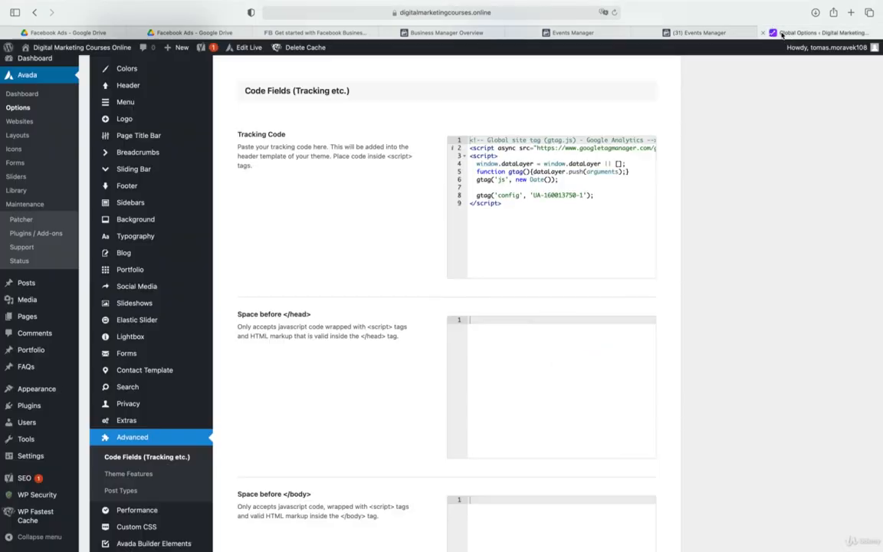
click(414, 13)
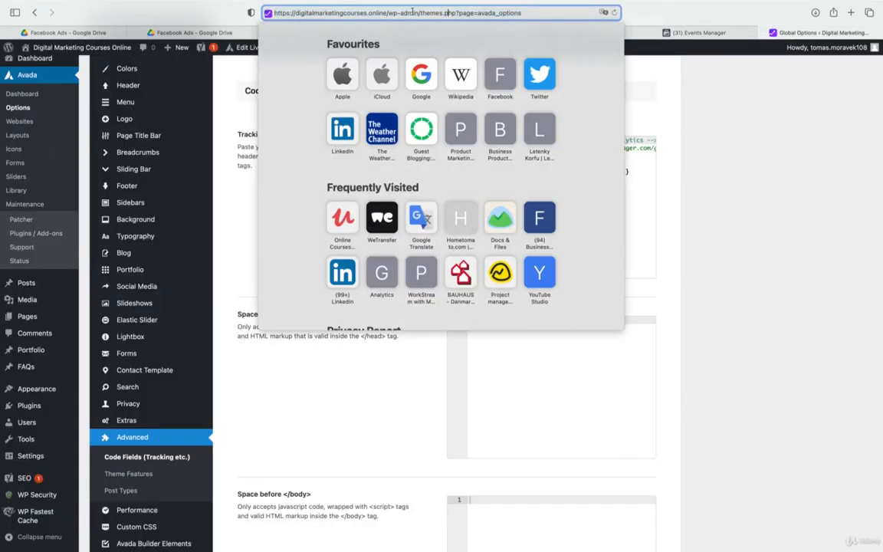
drag(387, 12, 244, 13)
key(super+c)
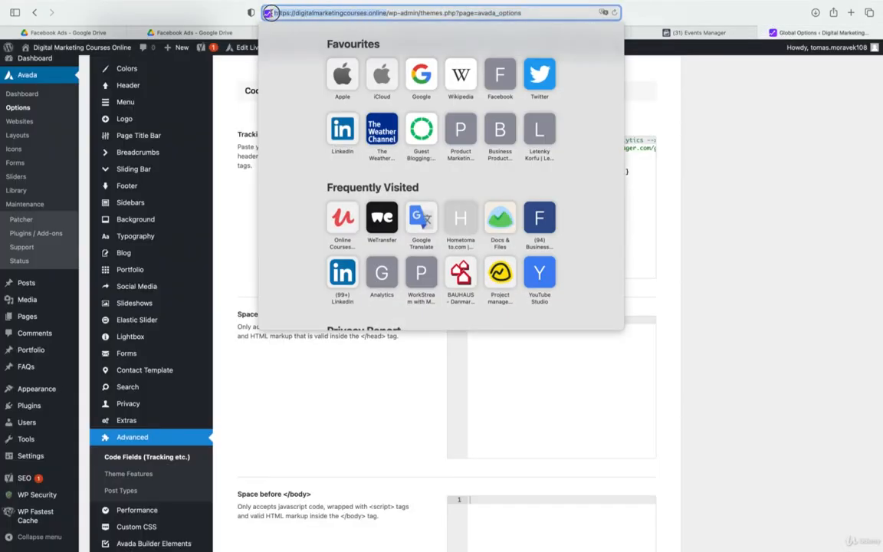
click(682, 30)
key(super+v)
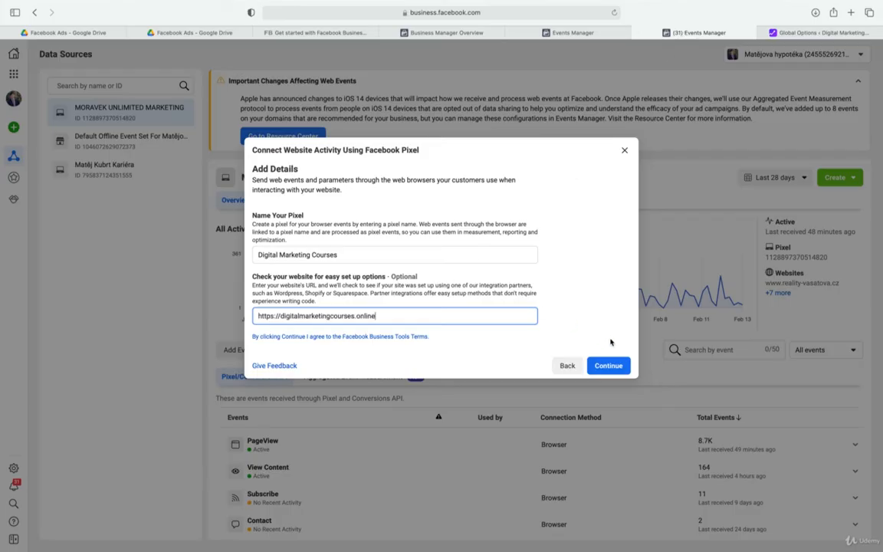
click(609, 365)
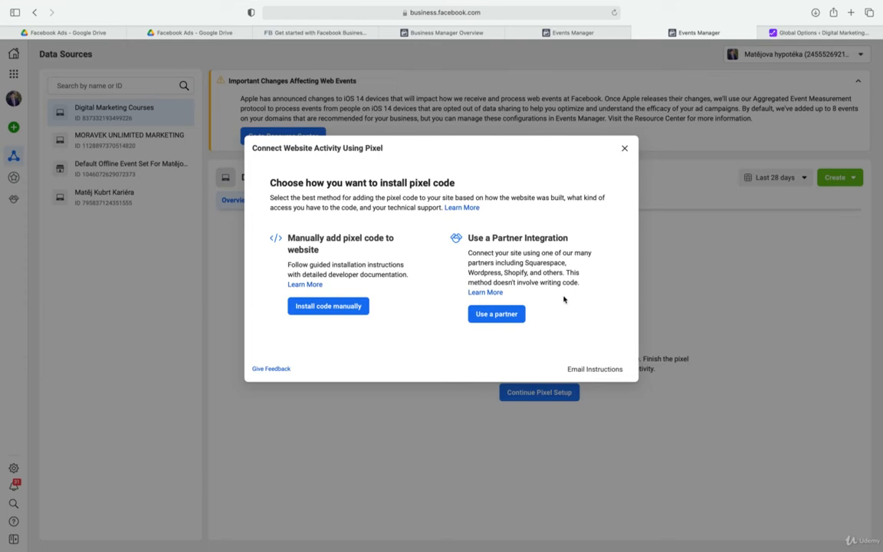
Choose manual code installation, copy the pixel base code, and paste it into the WordPress site's "Space before </head>" code field
click(335, 307)
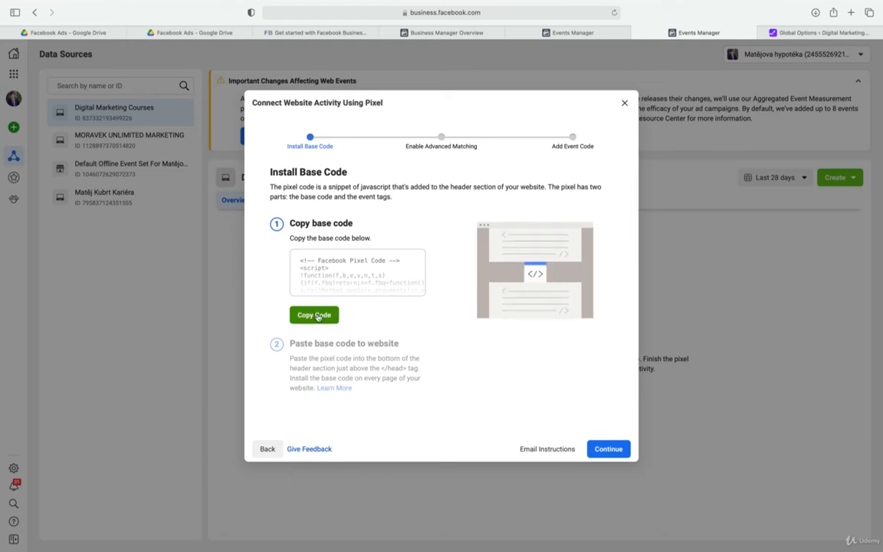
click(318, 317)
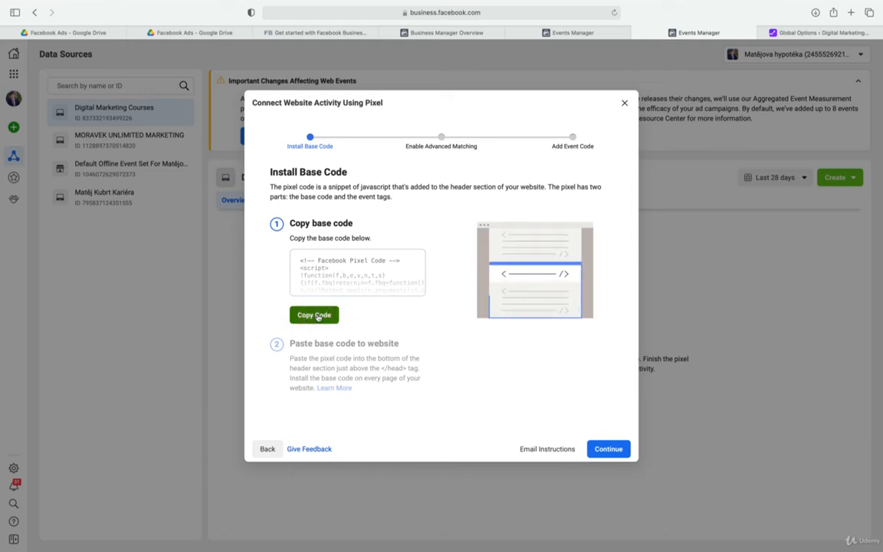
click(808, 32)
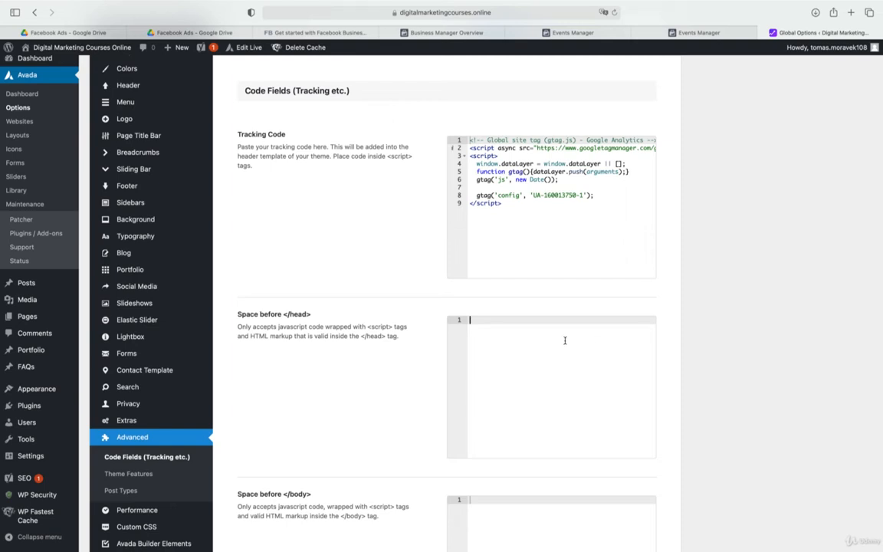
key(super+v)
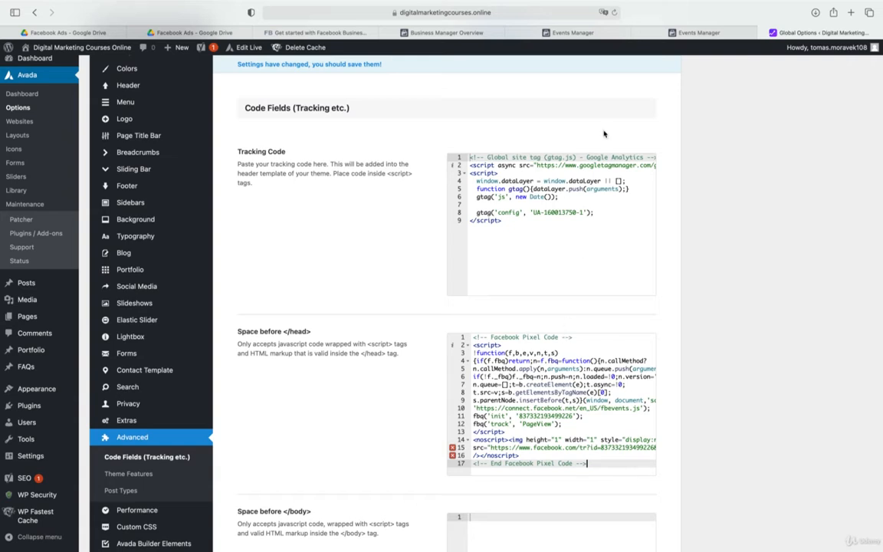
Continue the pixel setup in Events Manager and turn on Automatic Advanced Matching with all customer information types included
click(687, 34)
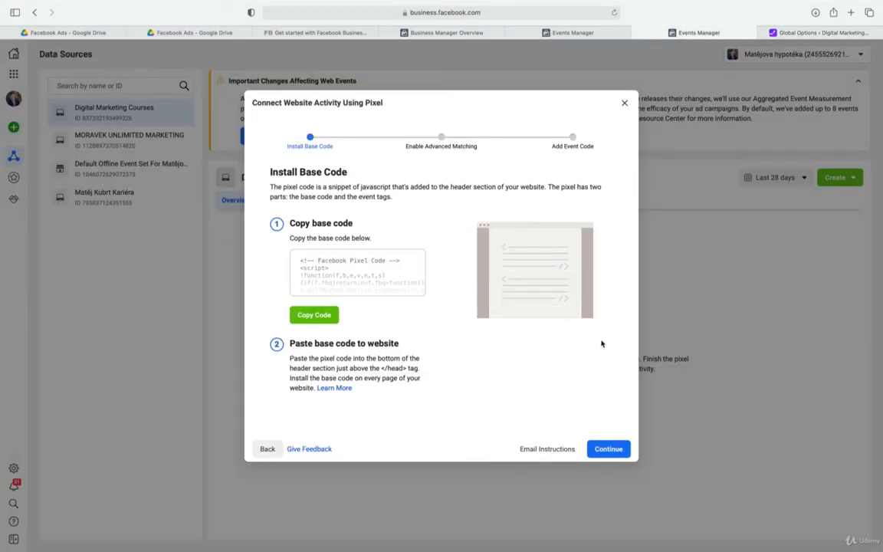
click(611, 448)
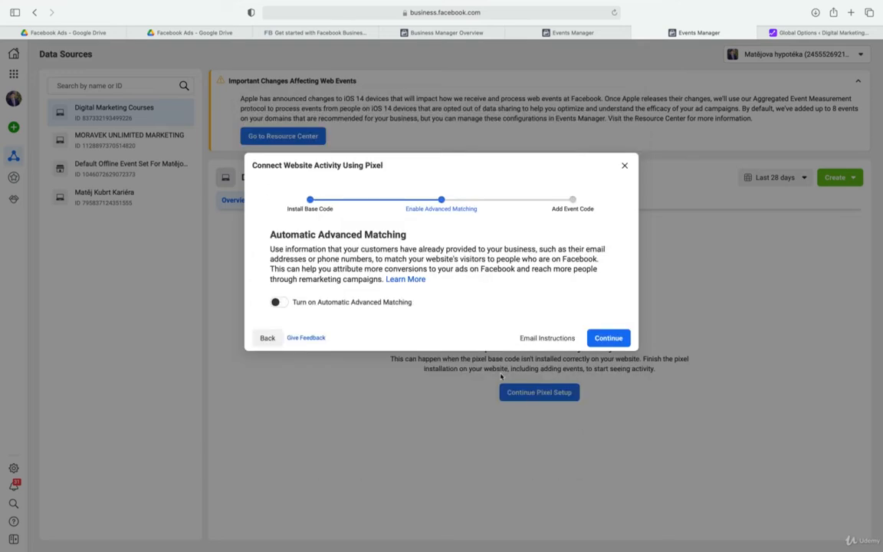
click(281, 302)
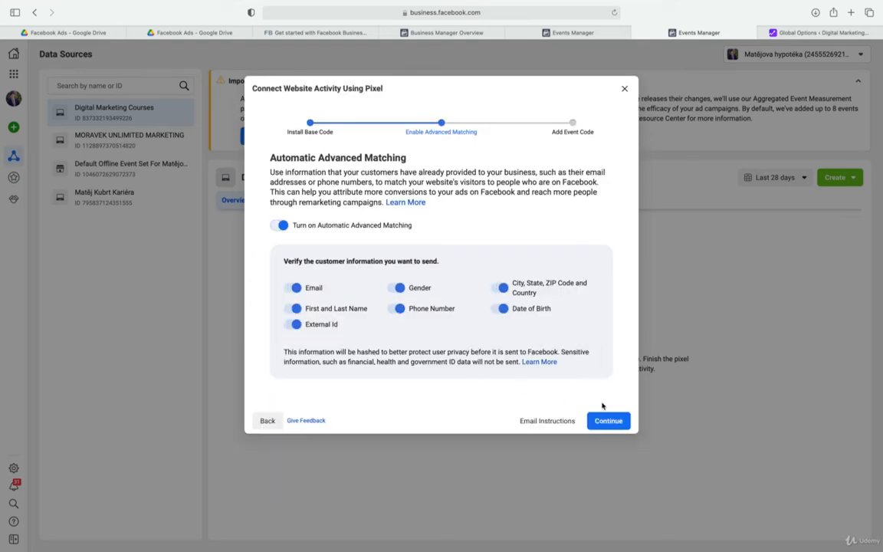
click(608, 426)
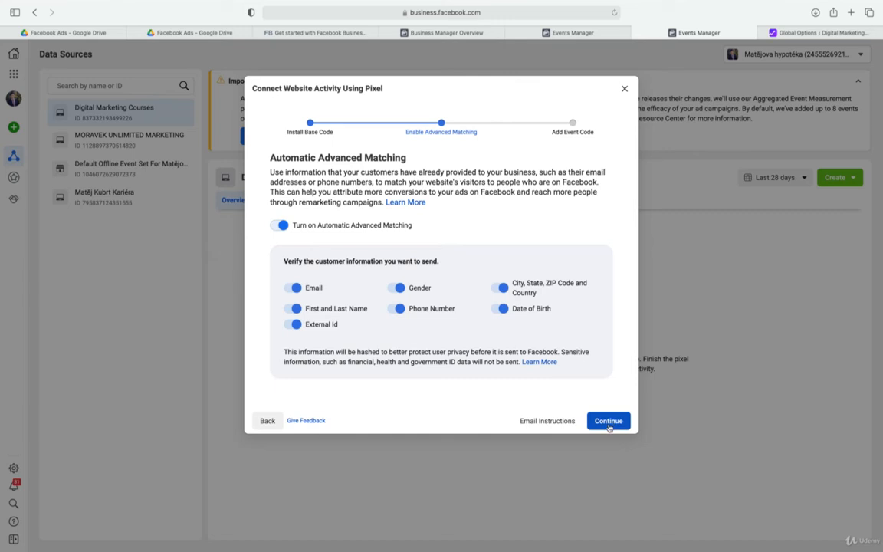
Go back to the pixel installation method choice and delete the pasted pixel code from WordPress's "Space before </head>" field
click(269, 419)
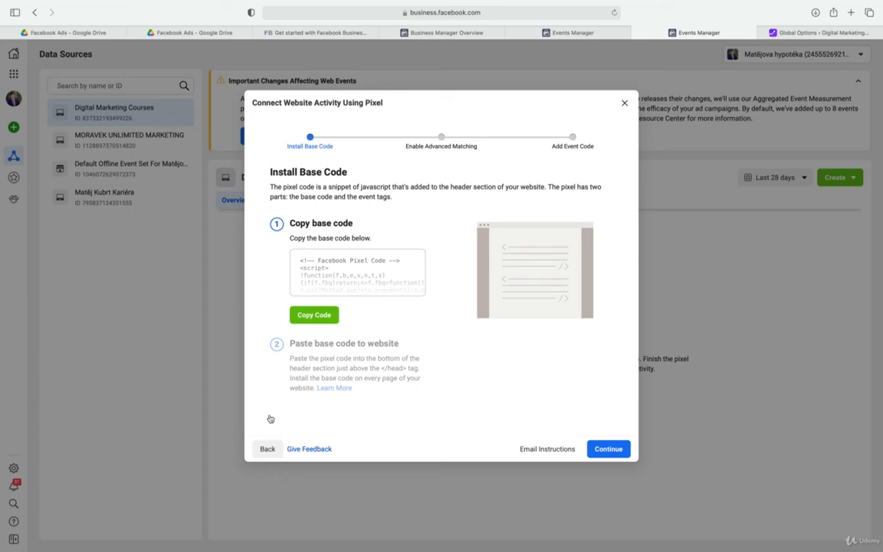
click(267, 448)
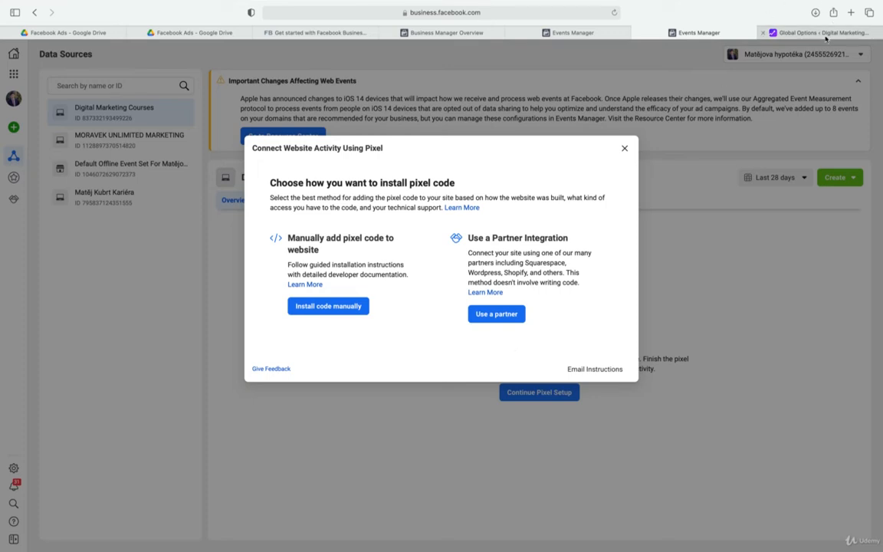
click(770, 32)
click(548, 344)
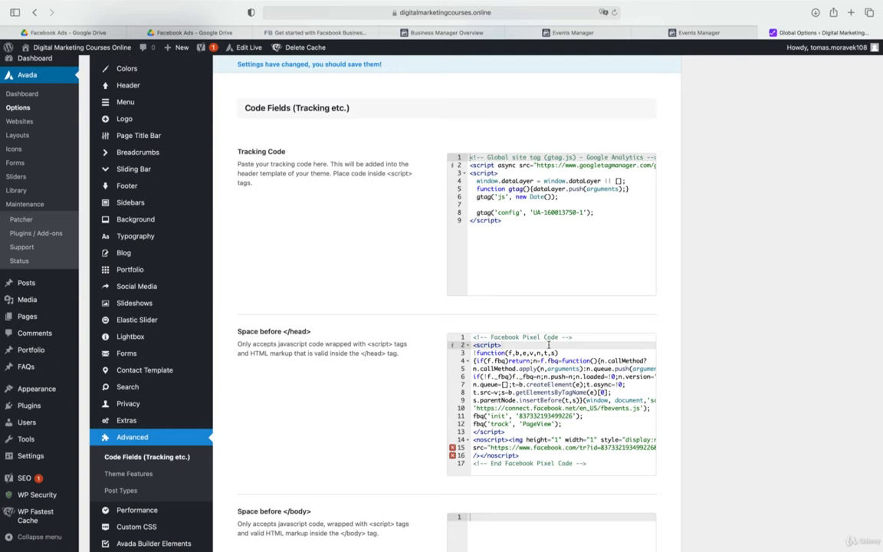
key(super+a)
key(BackSpace)
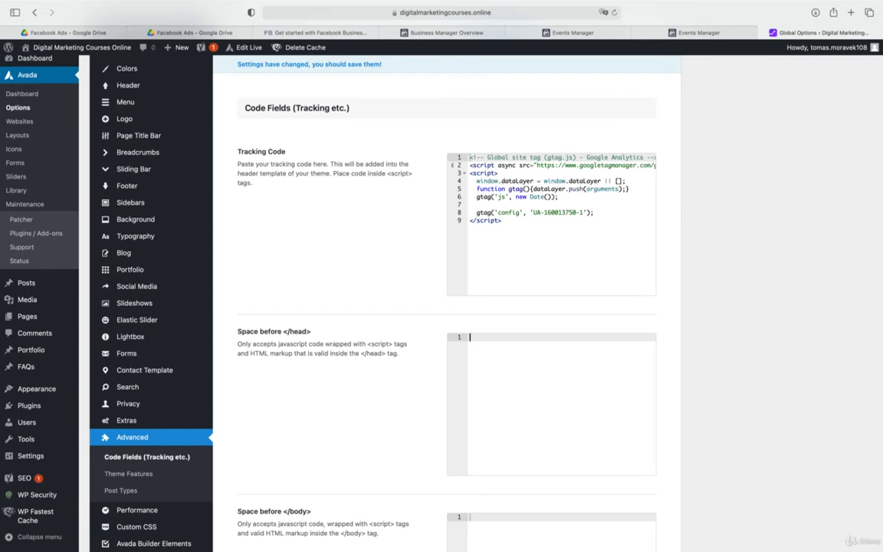
Switch back to Events Manager and choose to install the pixel through a partner integration
click(677, 33)
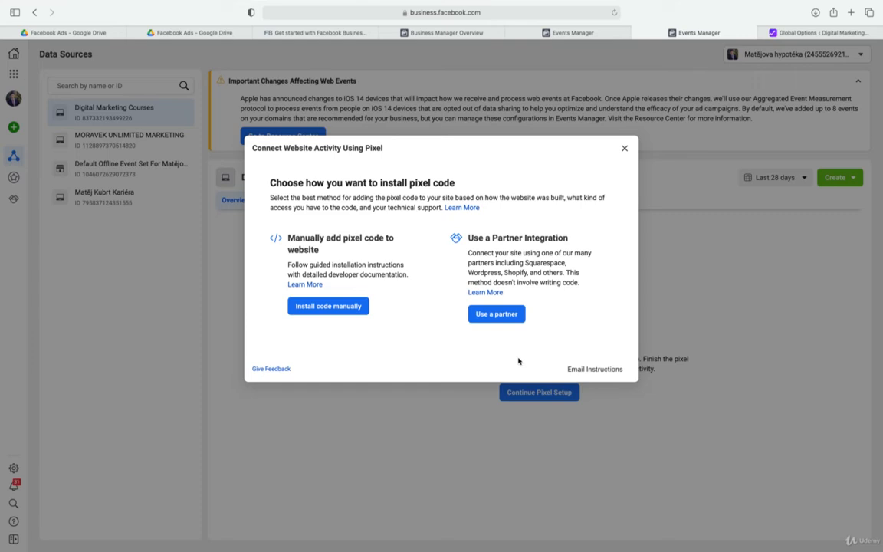
click(502, 315)
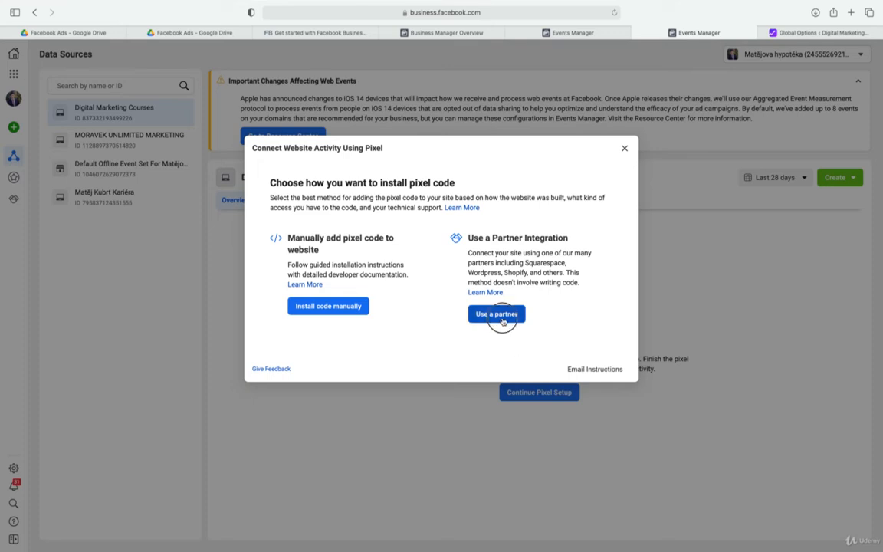
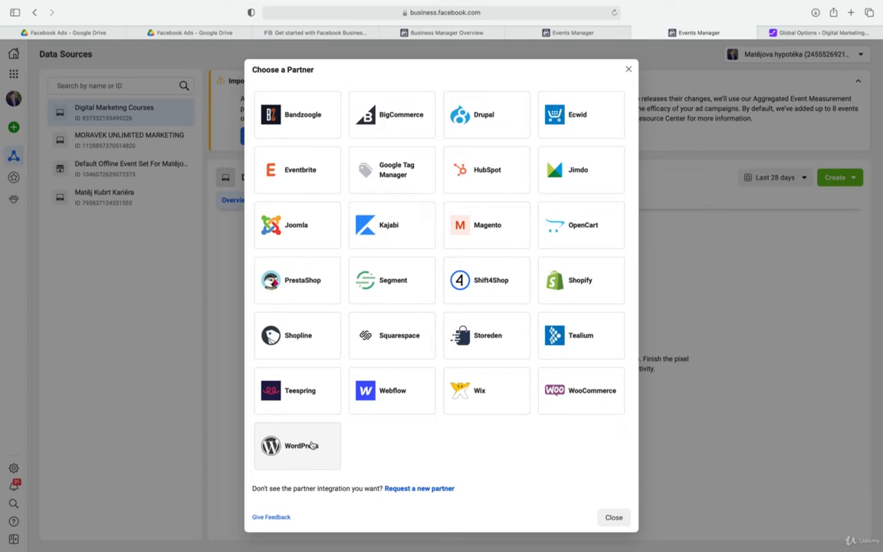
Choose WordPress as the partner, include Advanced Matching and the Conversions API, and try to create an access token
click(311, 444)
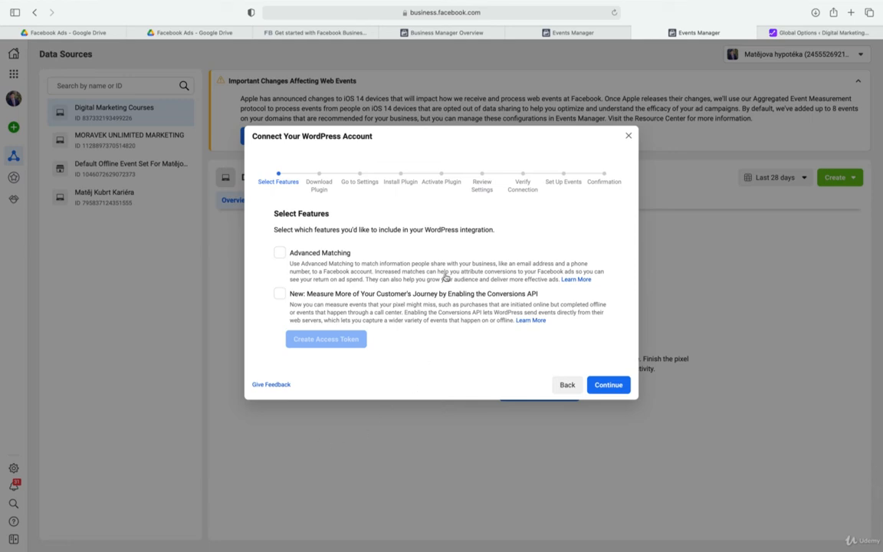
click(280, 253)
click(280, 298)
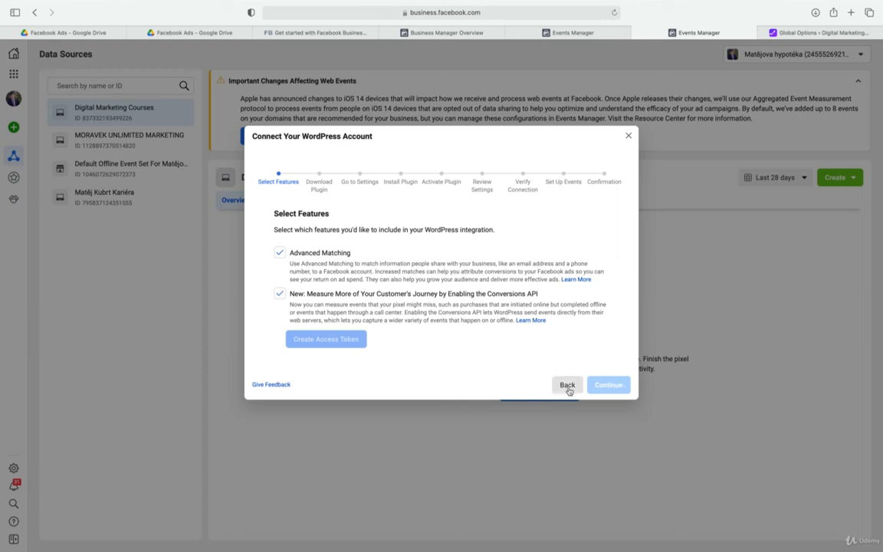
click(351, 344)
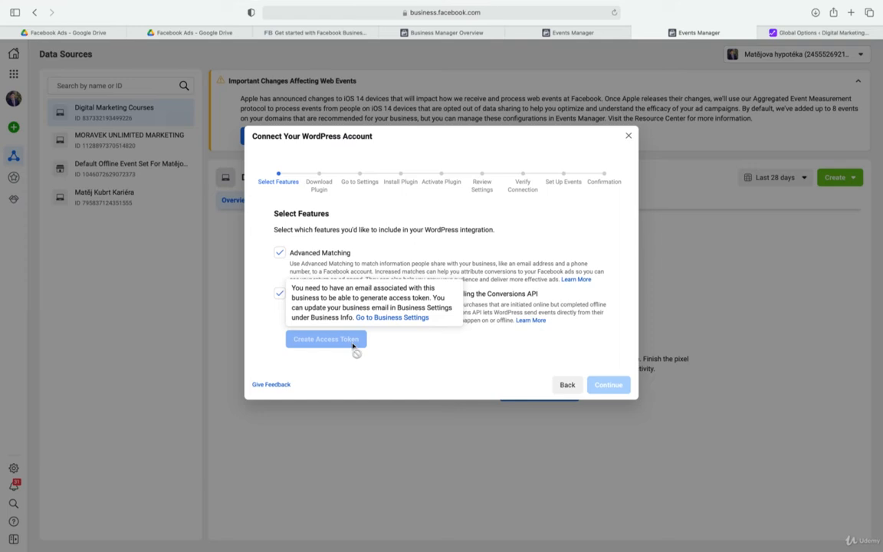
Open the Business Settings page linked in the access token notice in a new tab and locate the My Info section
right_click(393, 322)
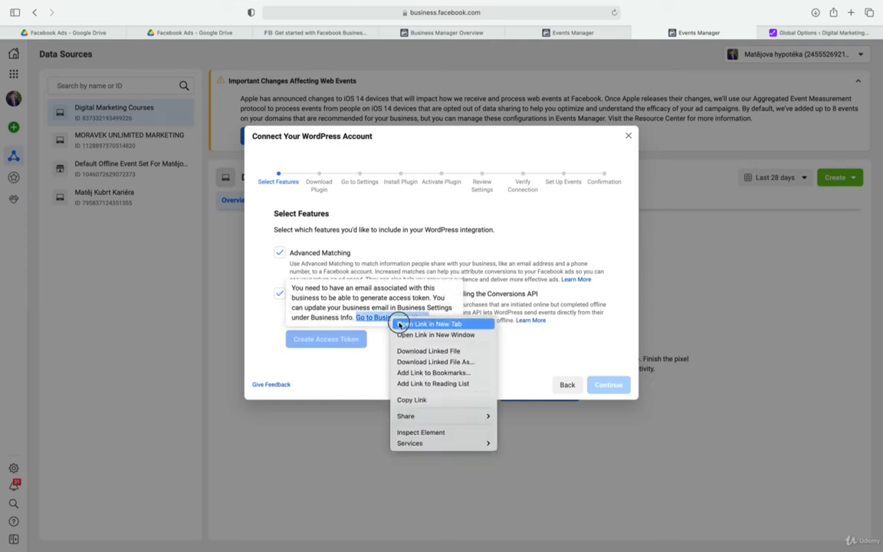
click(402, 324)
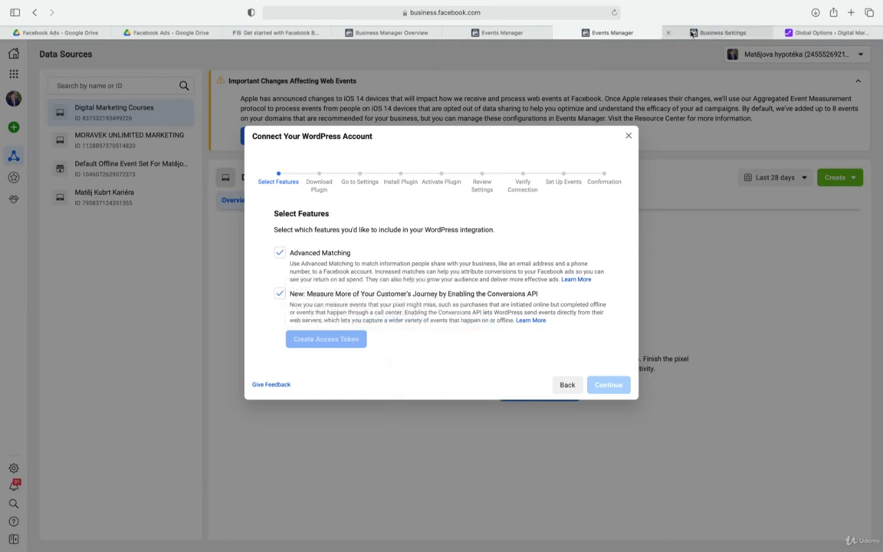
click(667, 34)
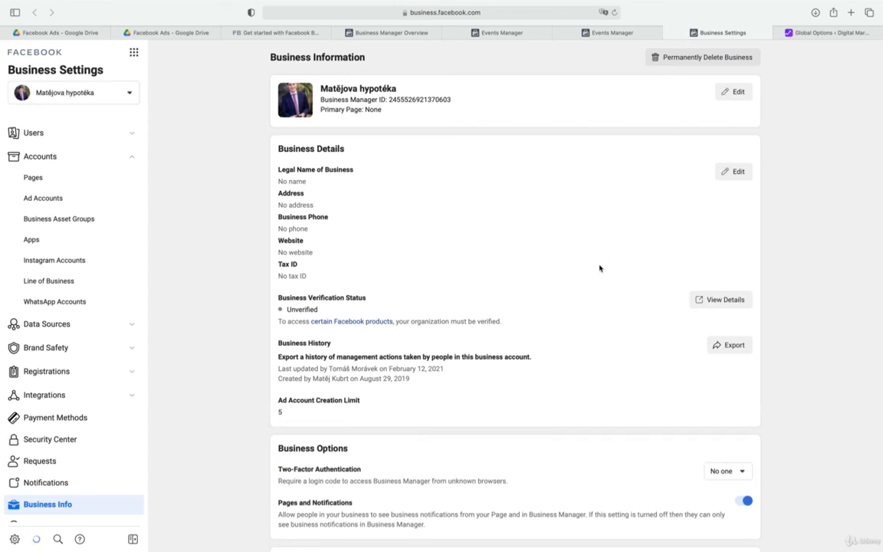
scroll(602, 268, down, 3)
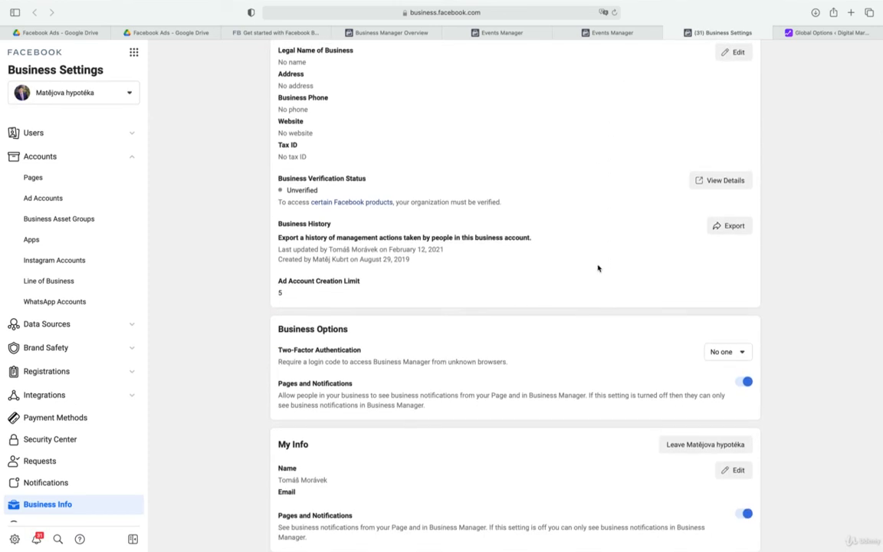
scroll(598, 268, up, 3)
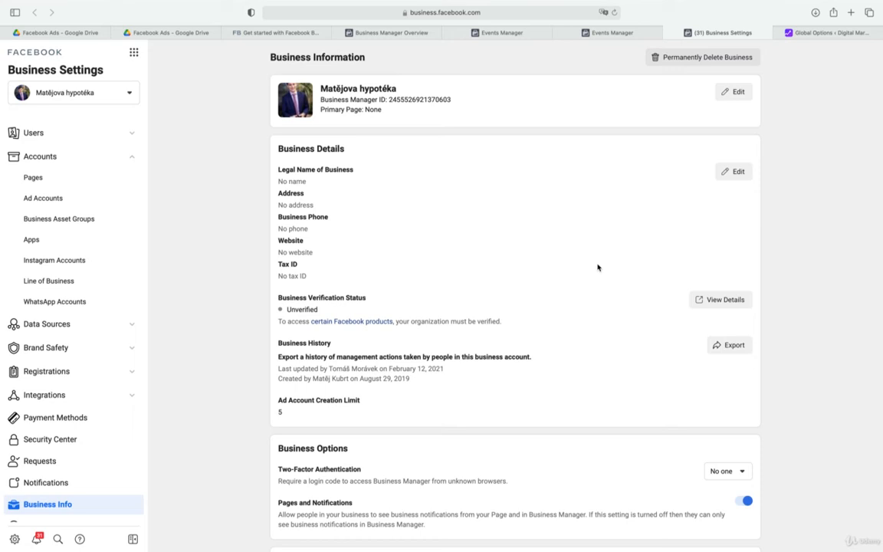
scroll(598, 267, down, 3)
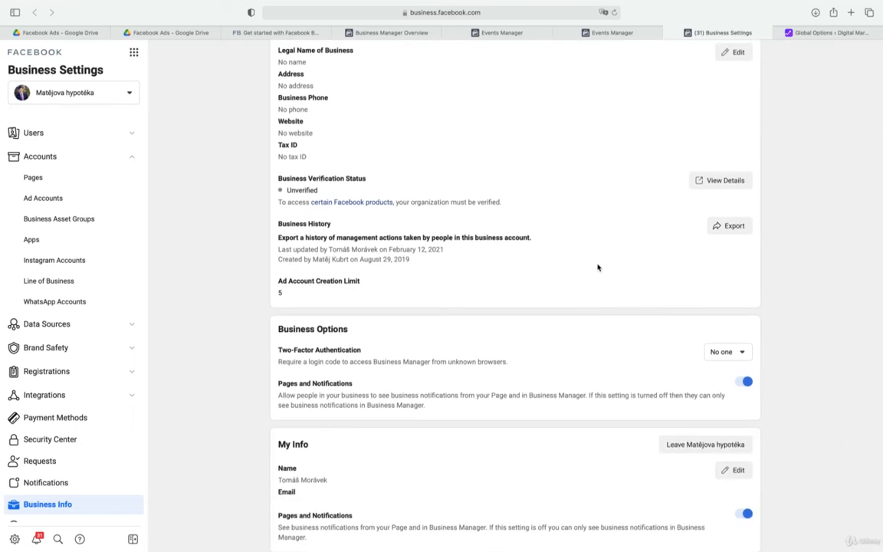
Edit My Info to add the contact's email address, repeat it in the confirmation field, and save
click(726, 470)
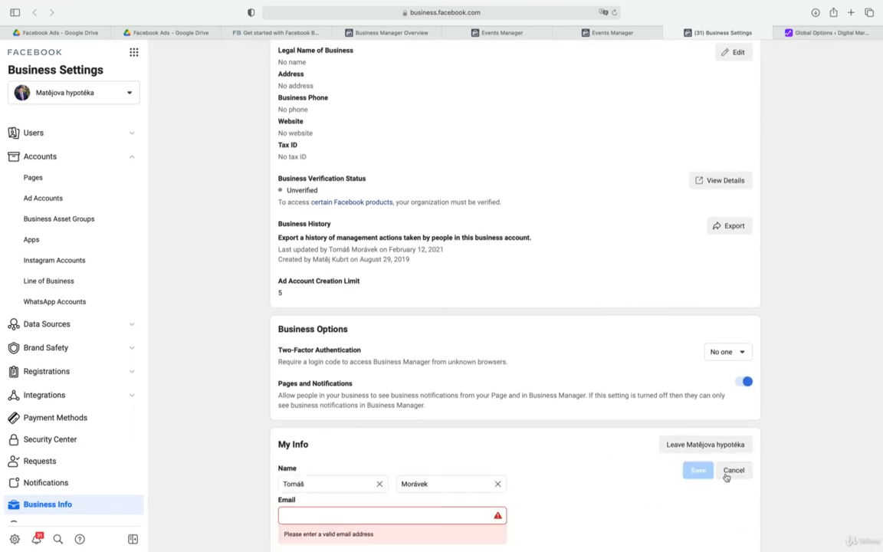
scroll(606, 471, down, 1)
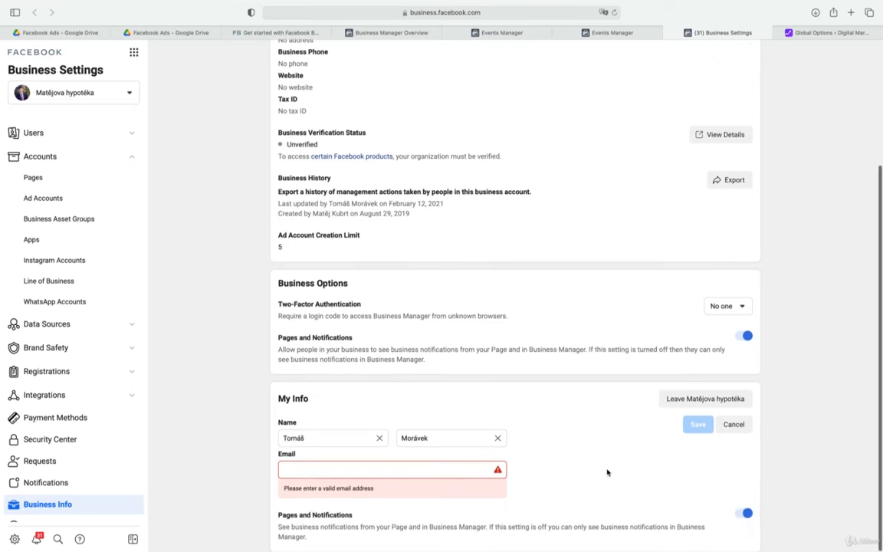
click(470, 470)
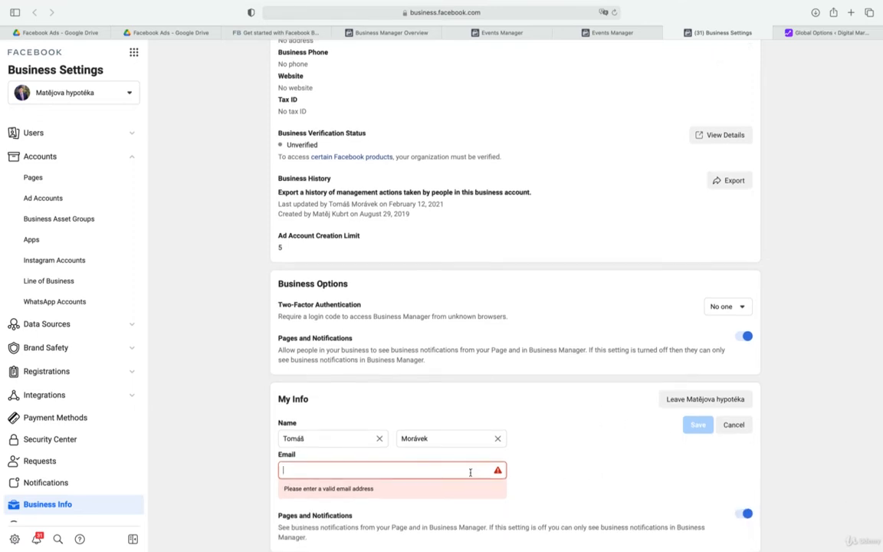
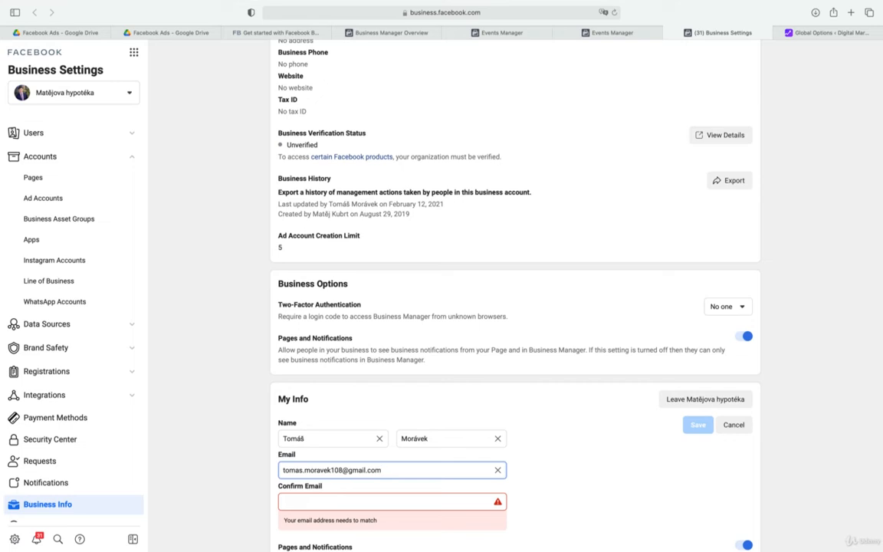
click(398, 503)
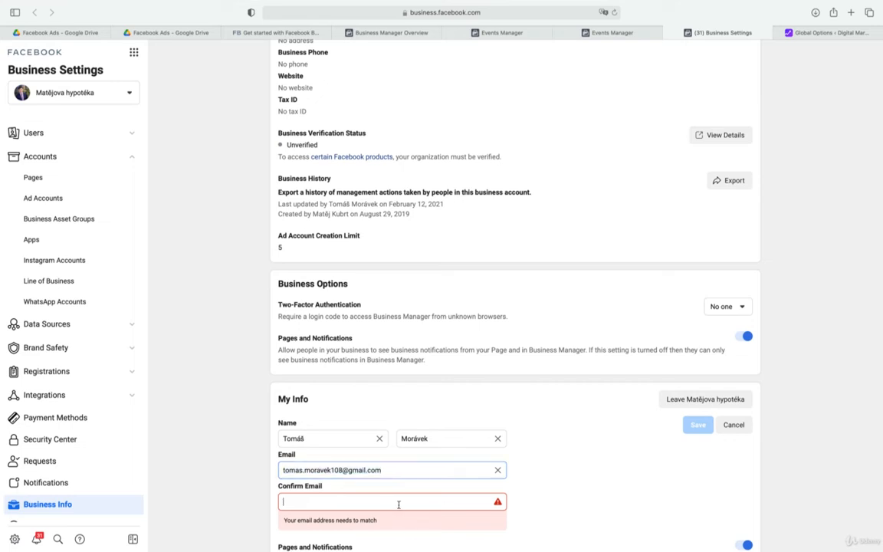
key(super+v)
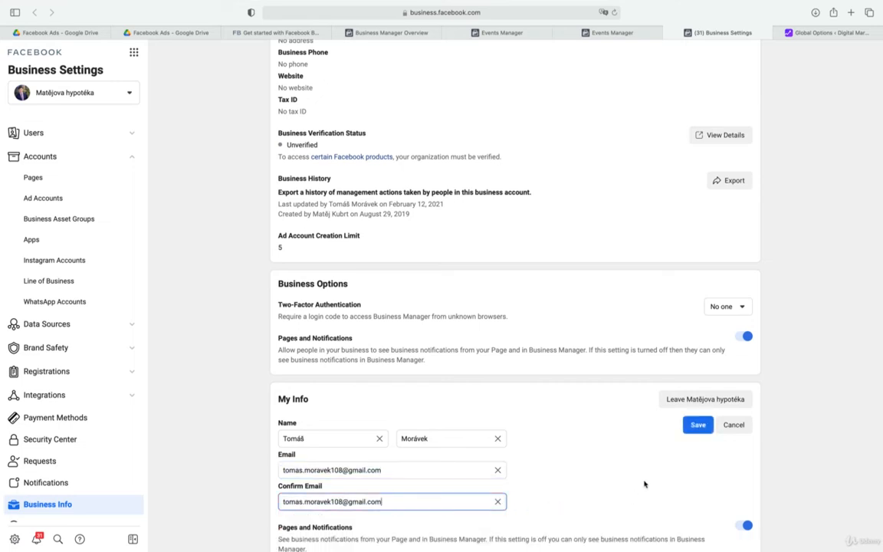
click(699, 426)
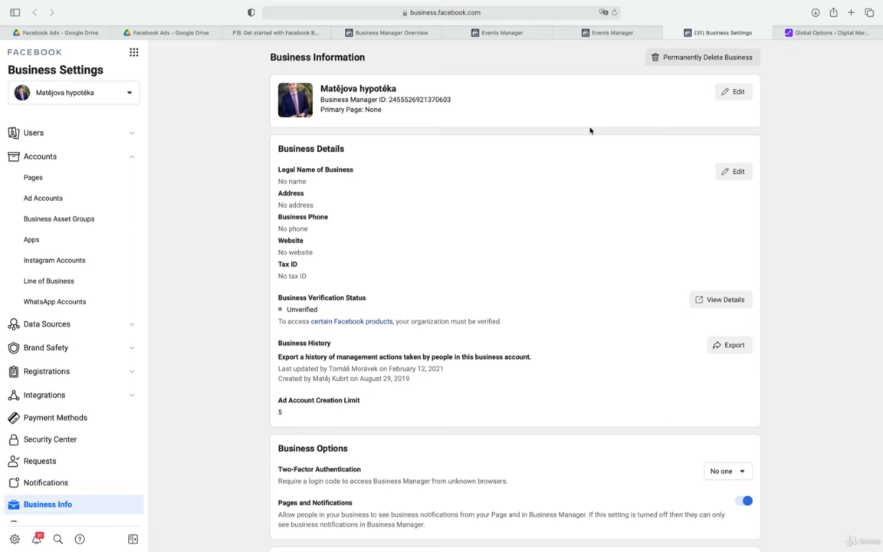
Return to Events Manager, close the WordPress connection dialog, and reload the page
click(613, 33)
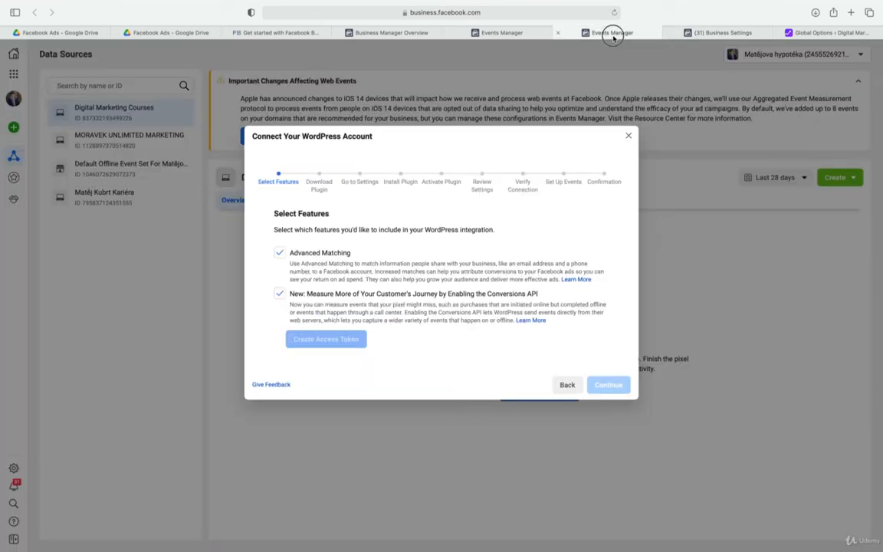
click(628, 137)
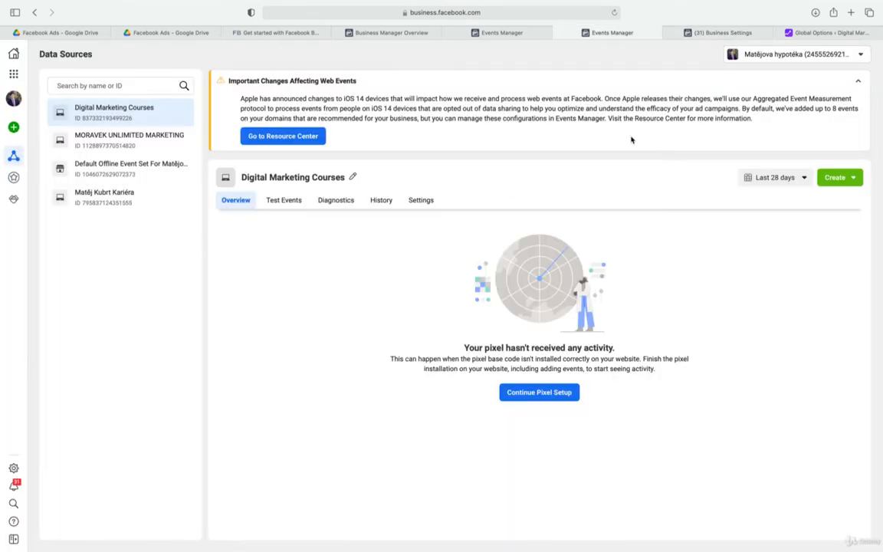
click(615, 12)
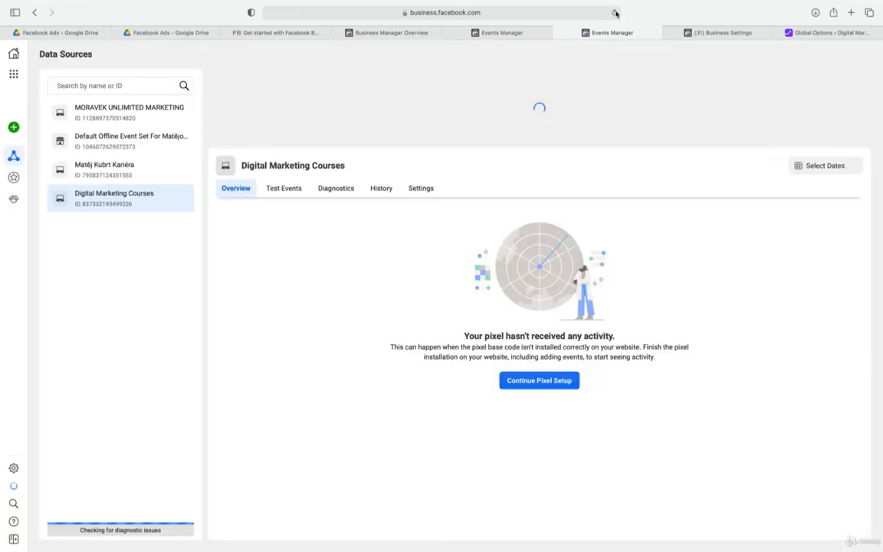
Continue the Facebook Pixel setup through the WordPress partner integration, with Advanced Matching and the Conversions API included
click(547, 394)
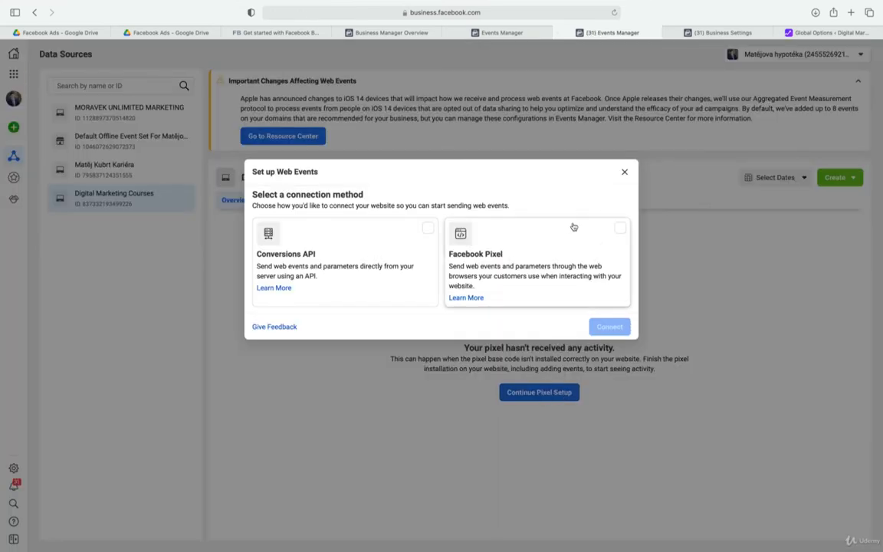
click(622, 230)
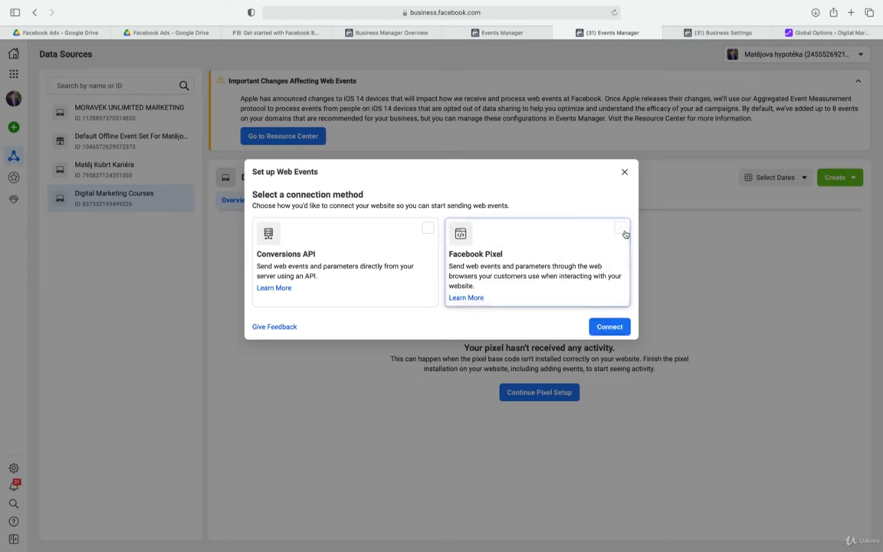
click(600, 325)
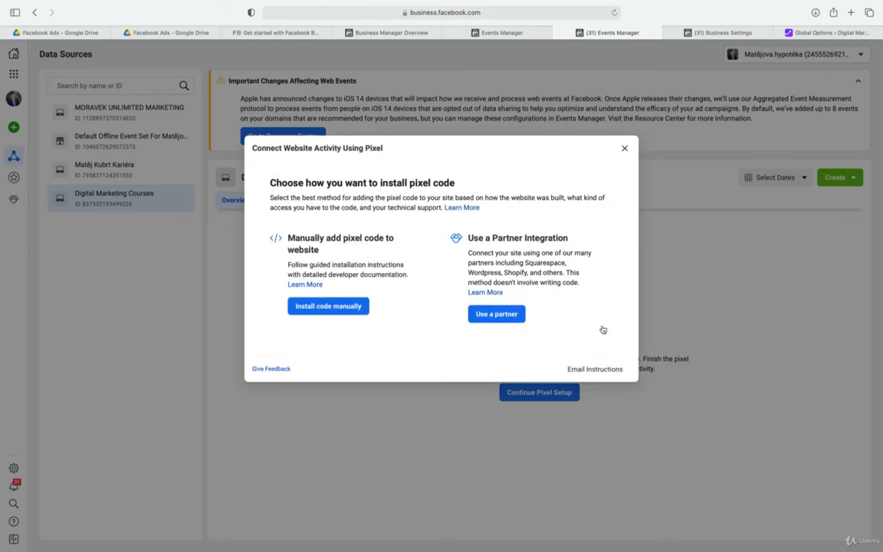
click(504, 319)
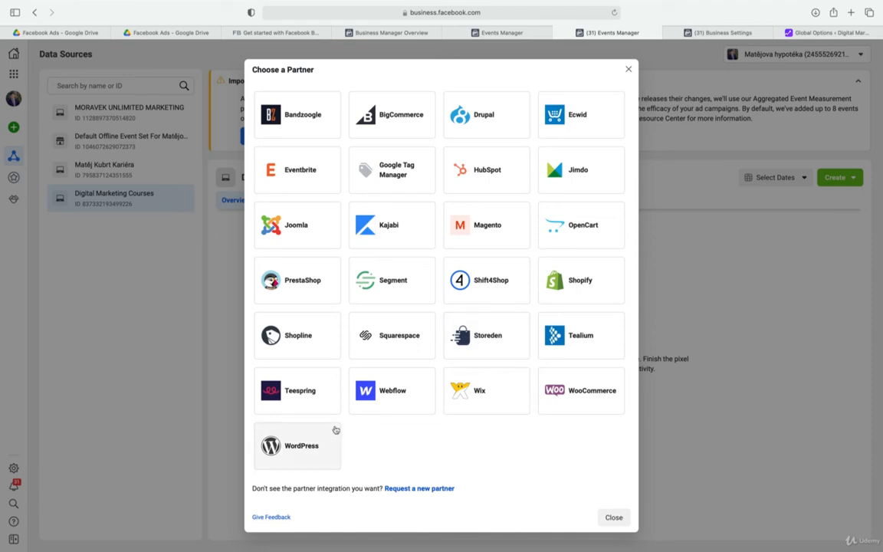
click(305, 445)
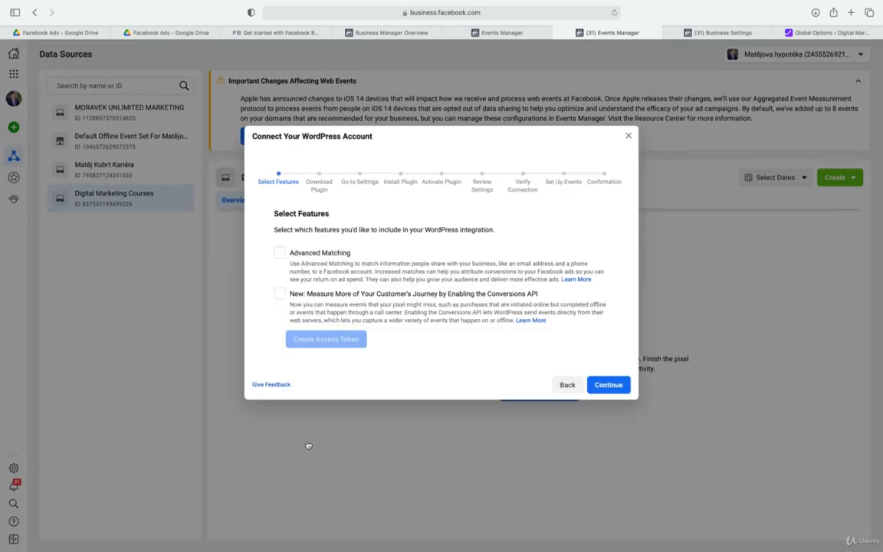
click(278, 252)
click(280, 296)
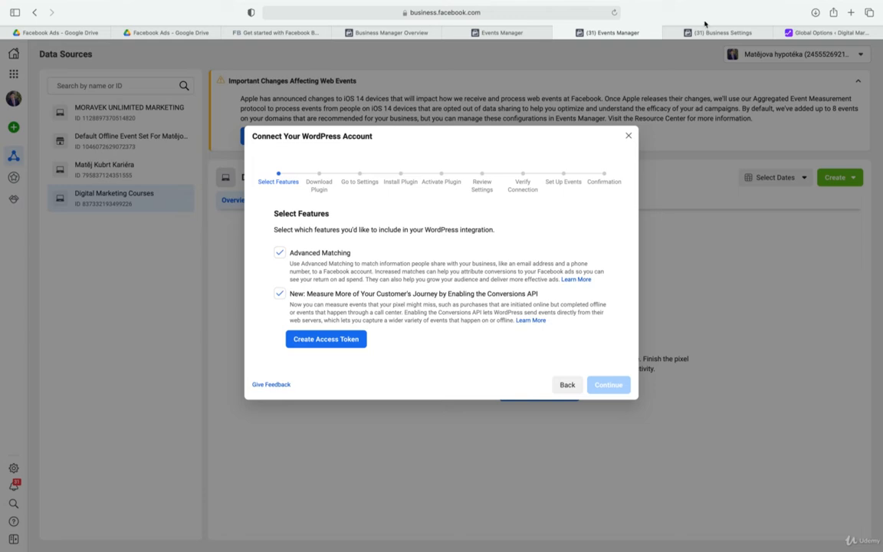
Check the email entry under My Info in Business Settings, and close that tab
click(733, 33)
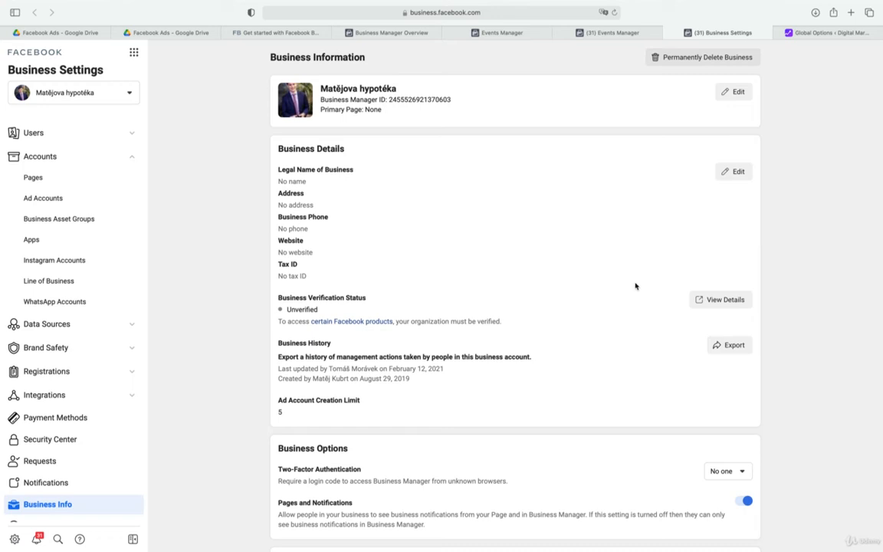
scroll(635, 286, down, 5)
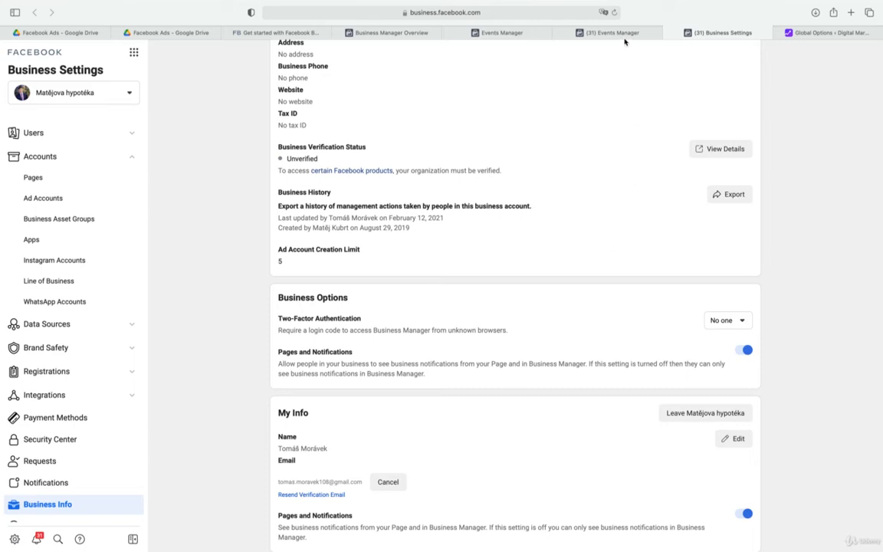
click(667, 33)
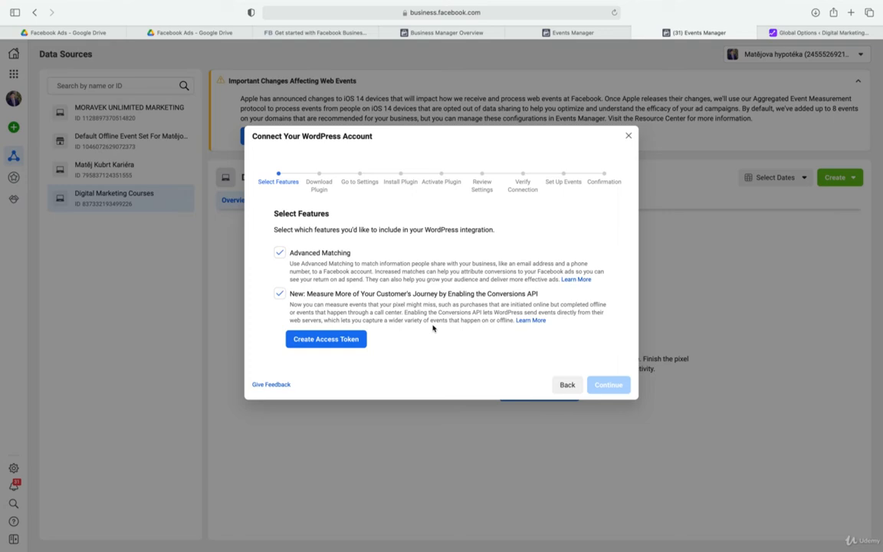
Create the Conversions API access token and paste a copy of it into Google Translate in a new tab, returning to Events Manager
click(349, 345)
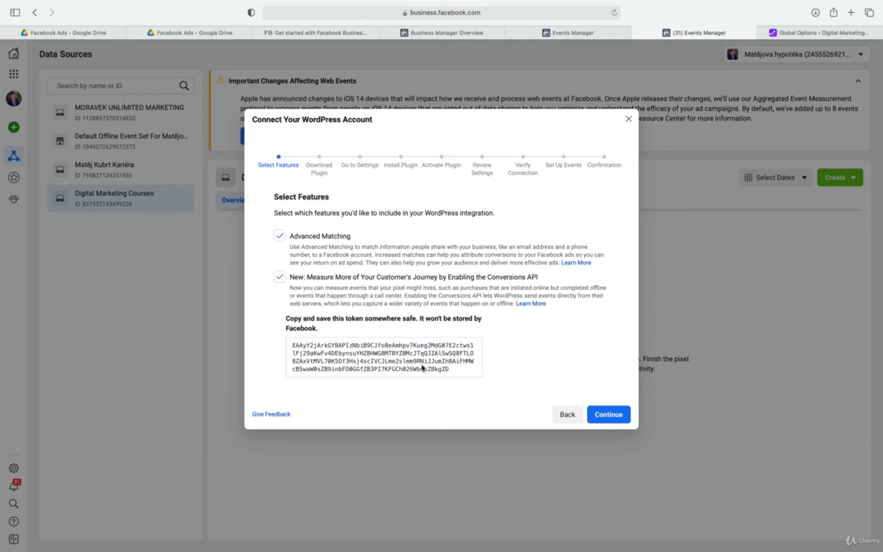
click(375, 354)
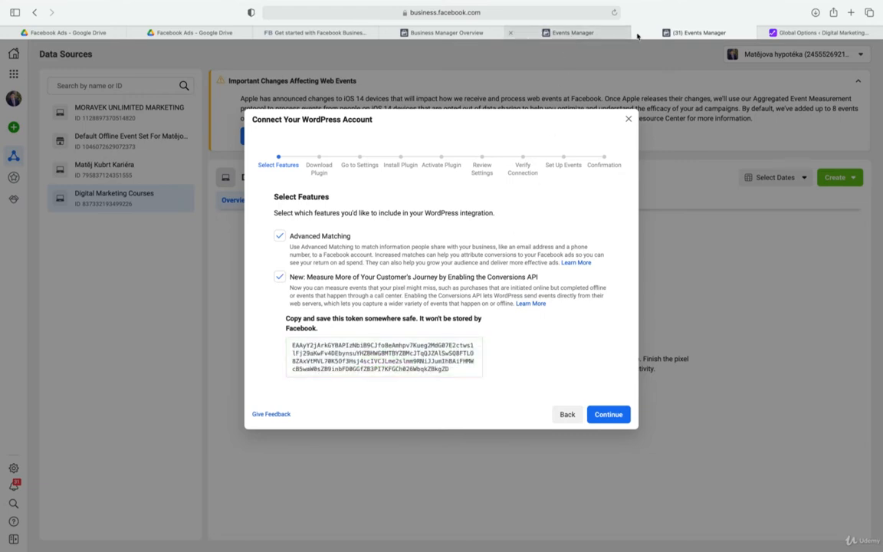
click(851, 14)
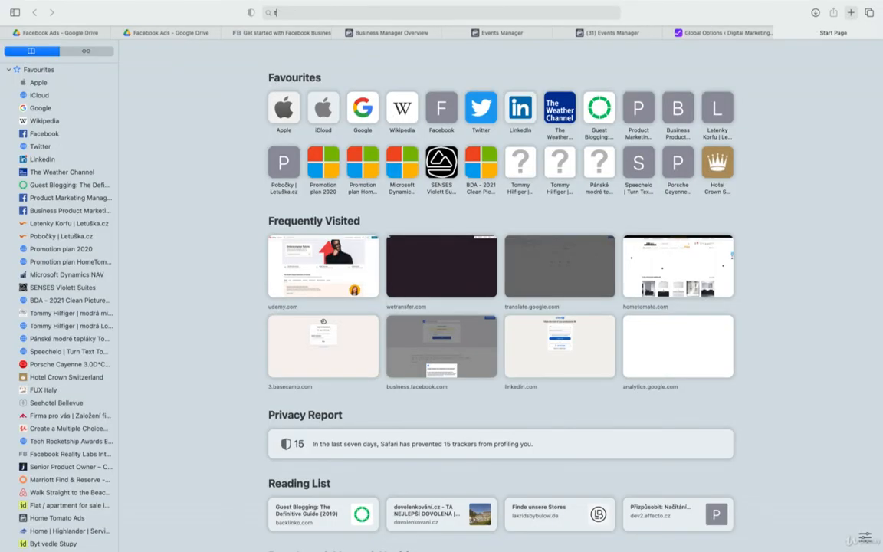
text(tra)
key(Return)
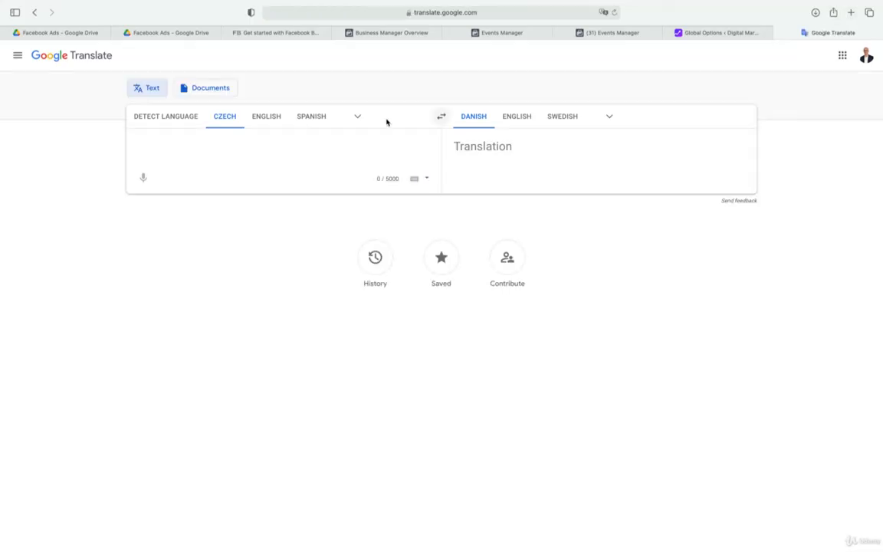
key(super+v)
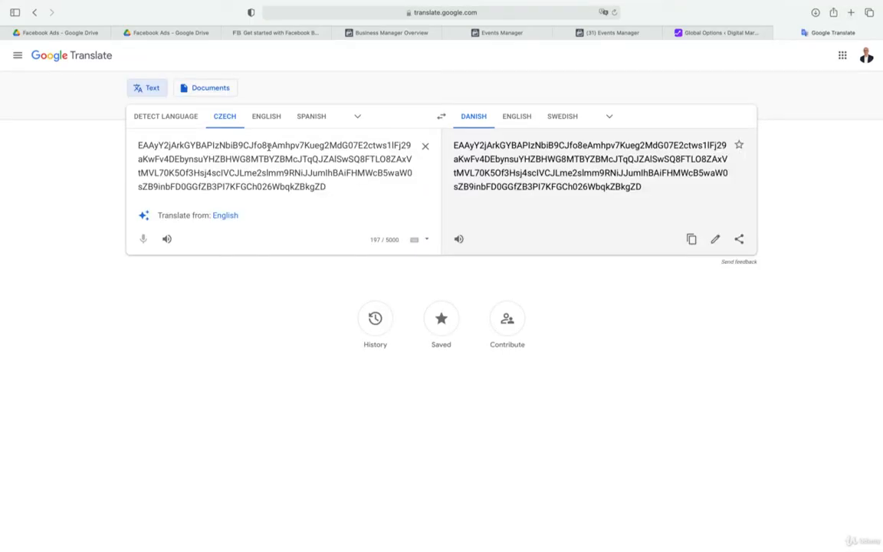
click(614, 33)
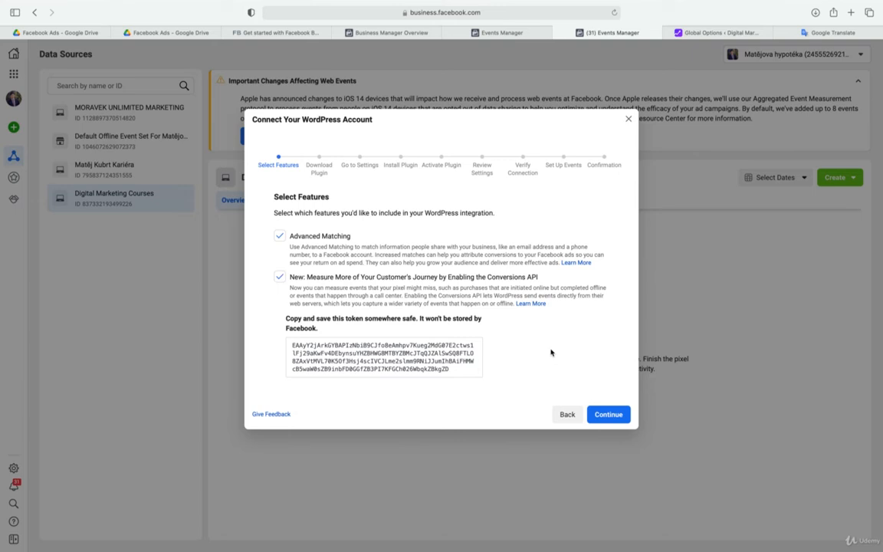
Advance the WordPress connection from Select Features through the plugin download, installation and activation instructions to Review Settings
click(609, 414)
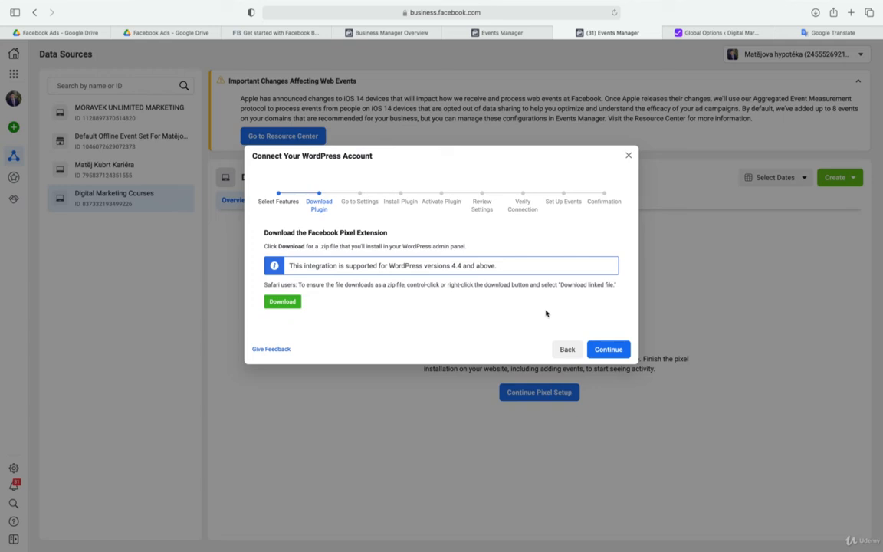
click(604, 348)
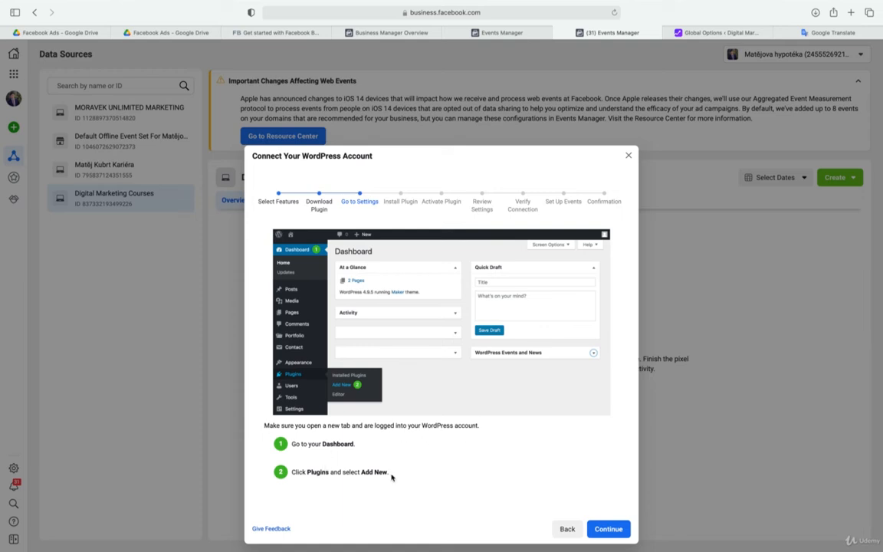
click(608, 528)
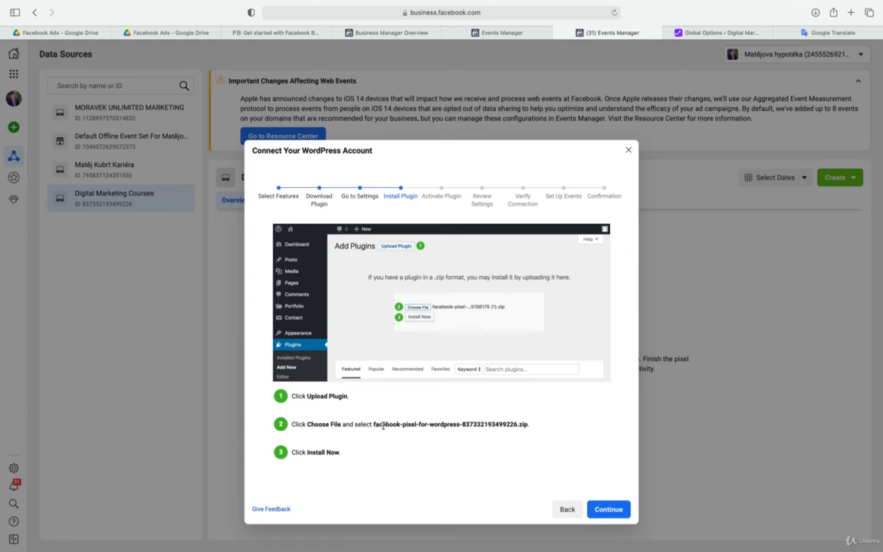
click(615, 510)
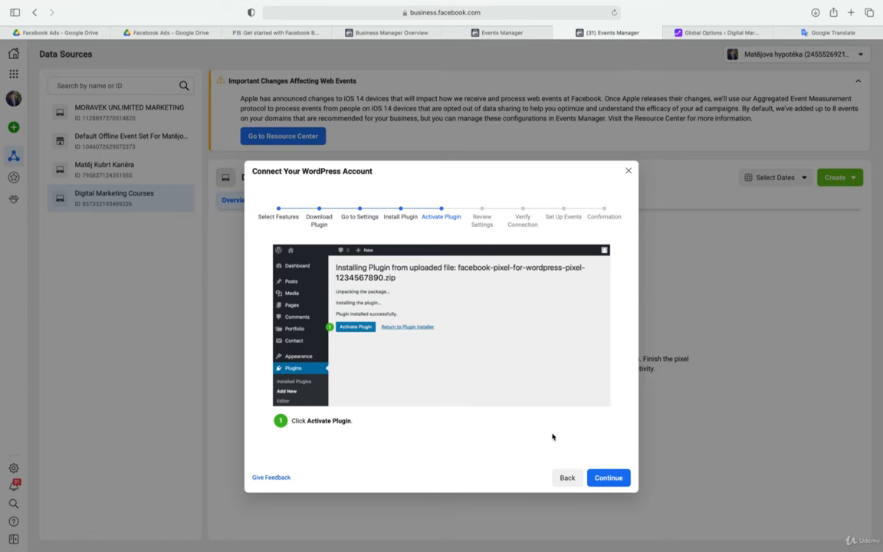
click(609, 478)
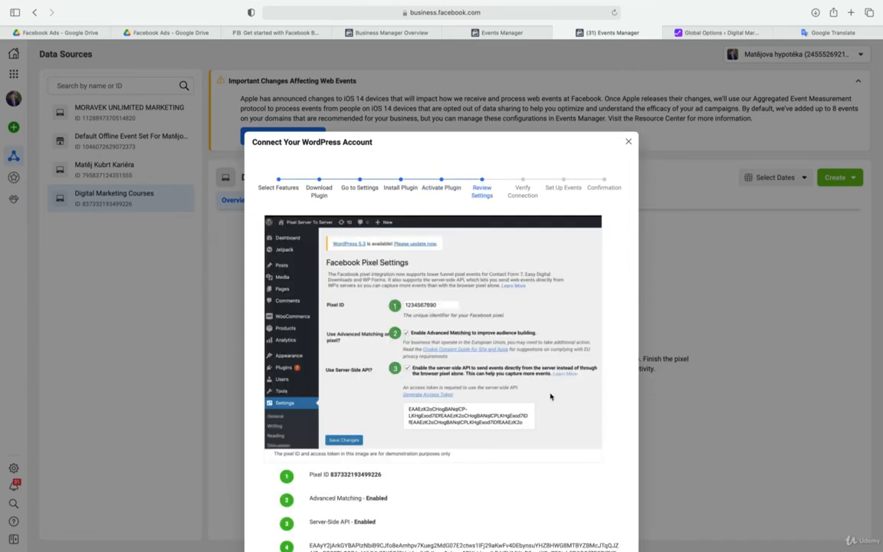
Copy the pixel ID from Review Settings and paste it below the saved access token in Google Translate
scroll(550, 396, down, 2)
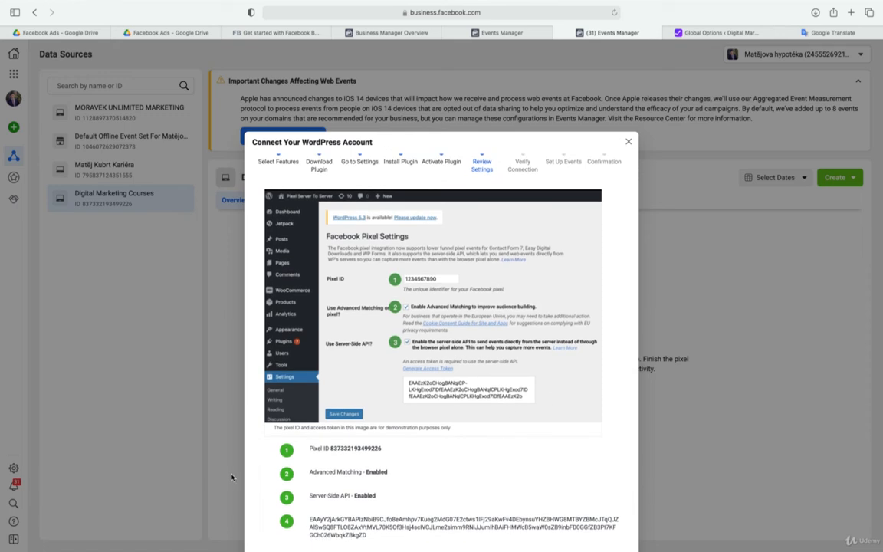
double_click(358, 448)
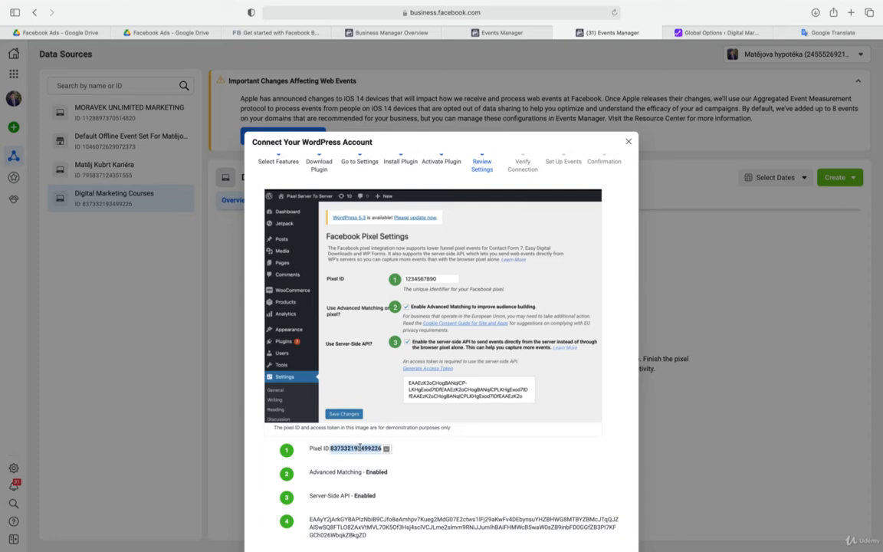
click(823, 32)
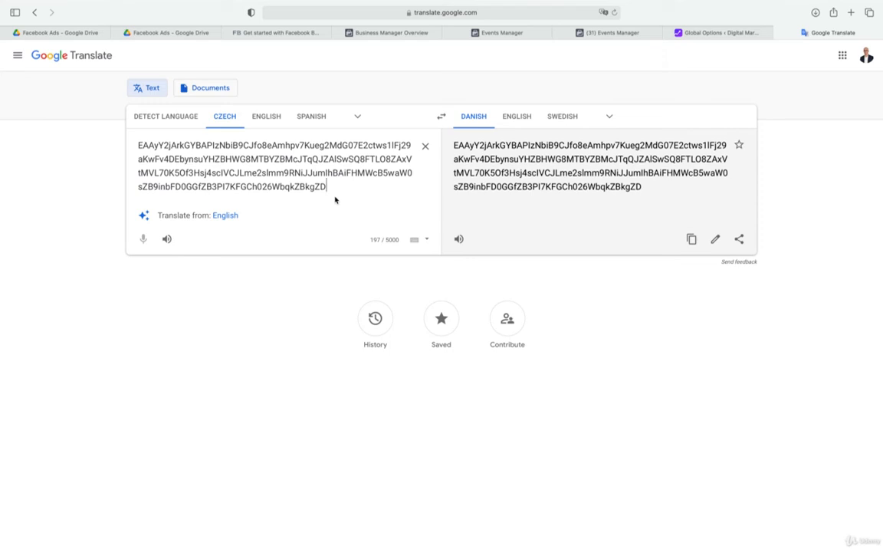
key(Return)
key(Return)
key(super+v)
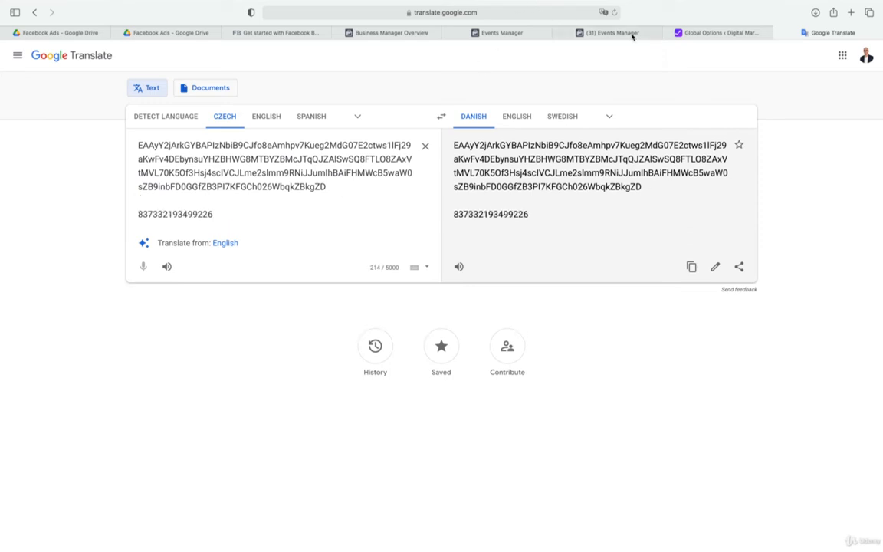
Return to Events Manager and continue the WordPress connection from Review Settings to Verify Connection
click(619, 35)
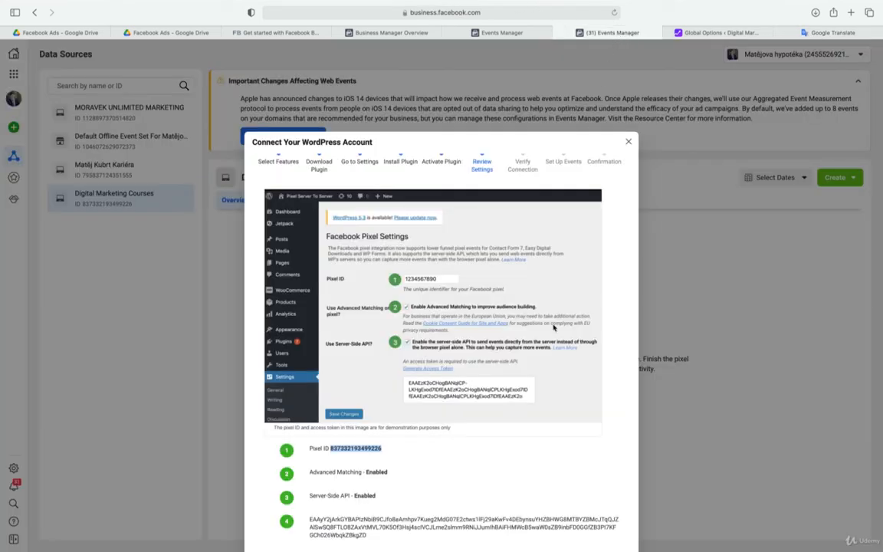
scroll(495, 414, down, 3)
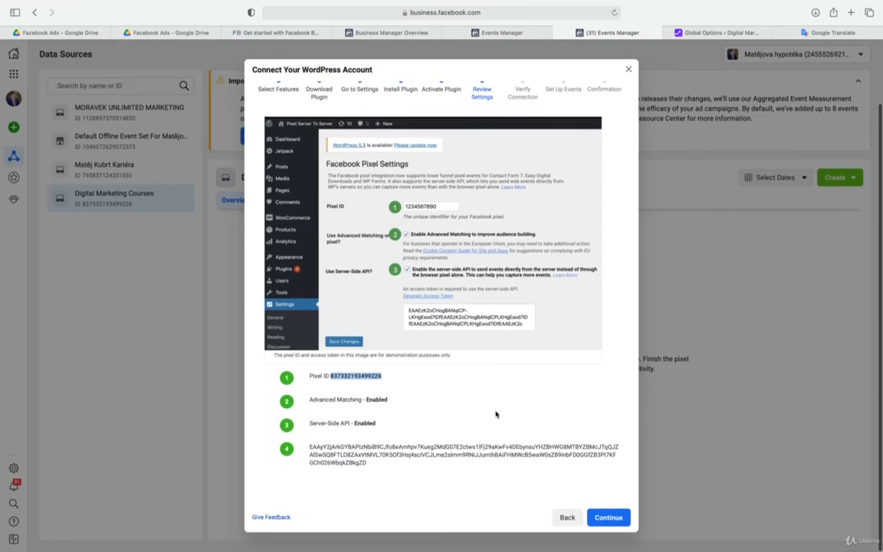
click(624, 523)
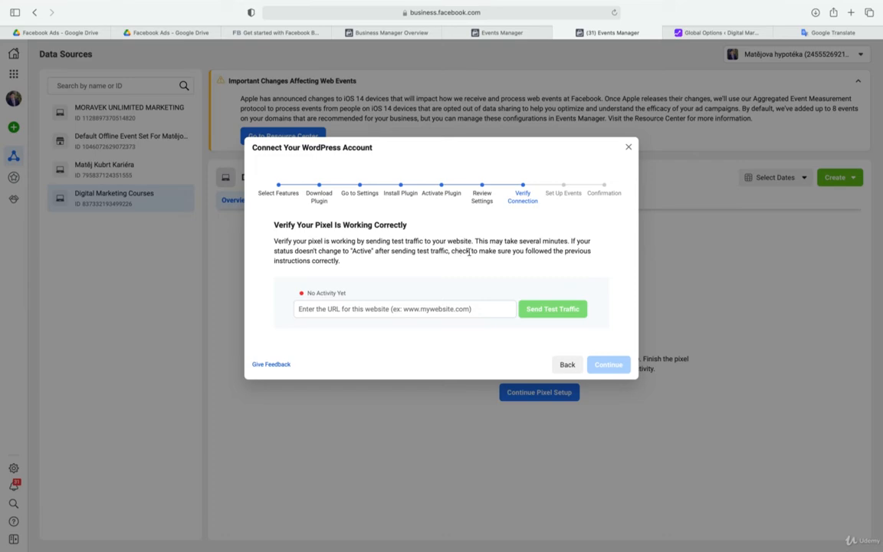
Switch to Finder and check the Downloads folder for the Facebook pixel plugin file
key(super+Tab)
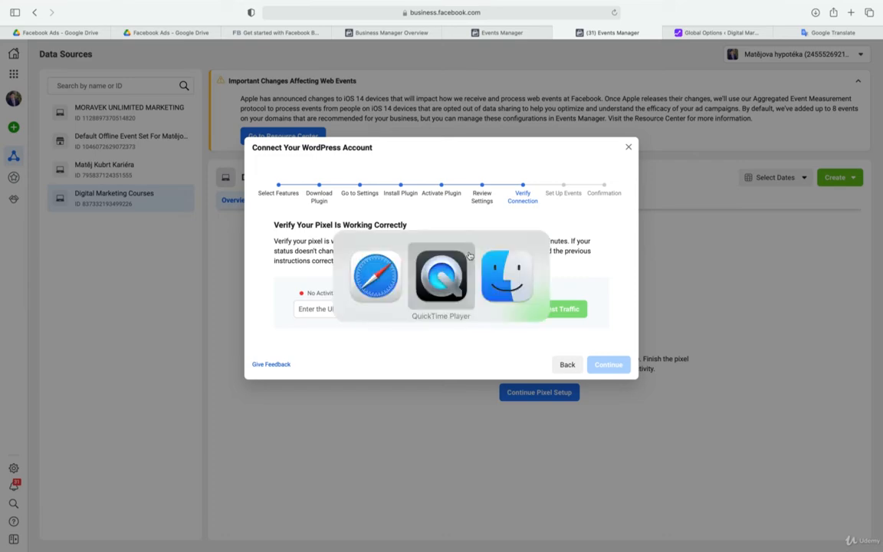
key(super+Tab)
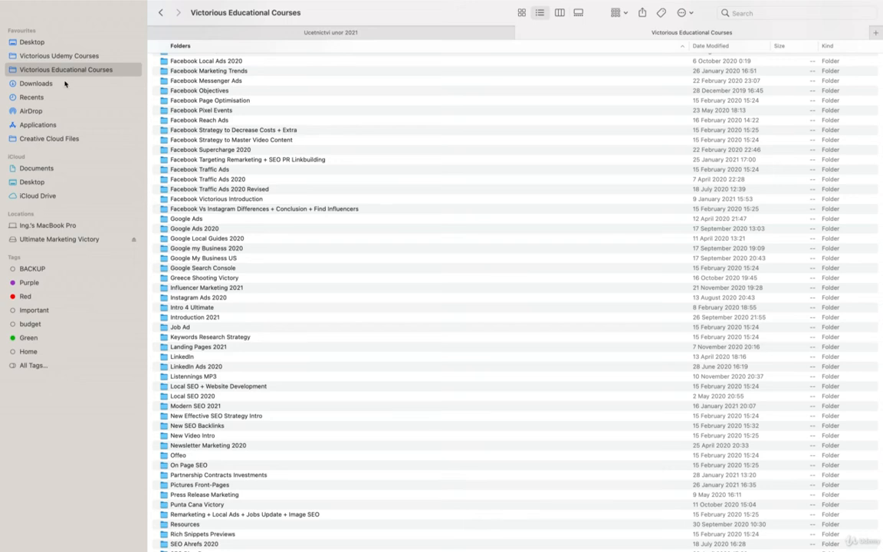
click(65, 84)
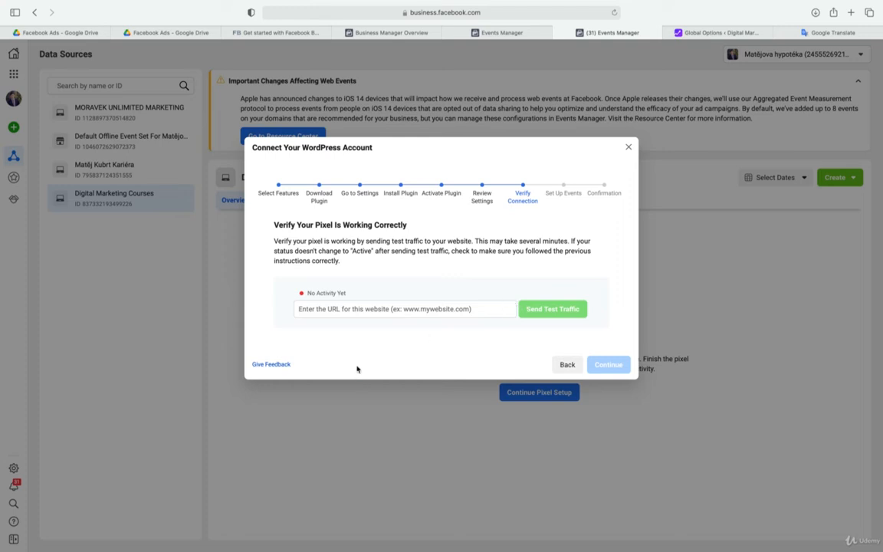
Go back through the WordPress connection stages to Download Plugin and download the Facebook Pixel extension
click(568, 366)
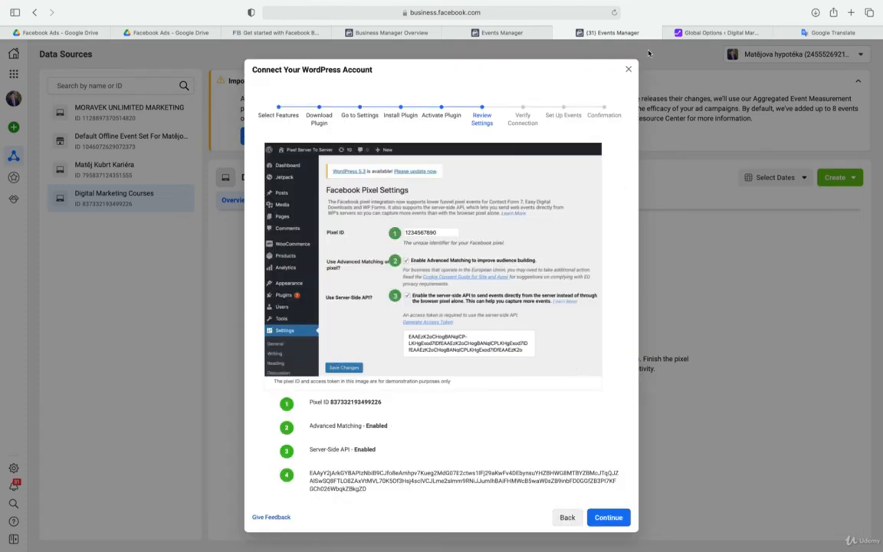
click(568, 518)
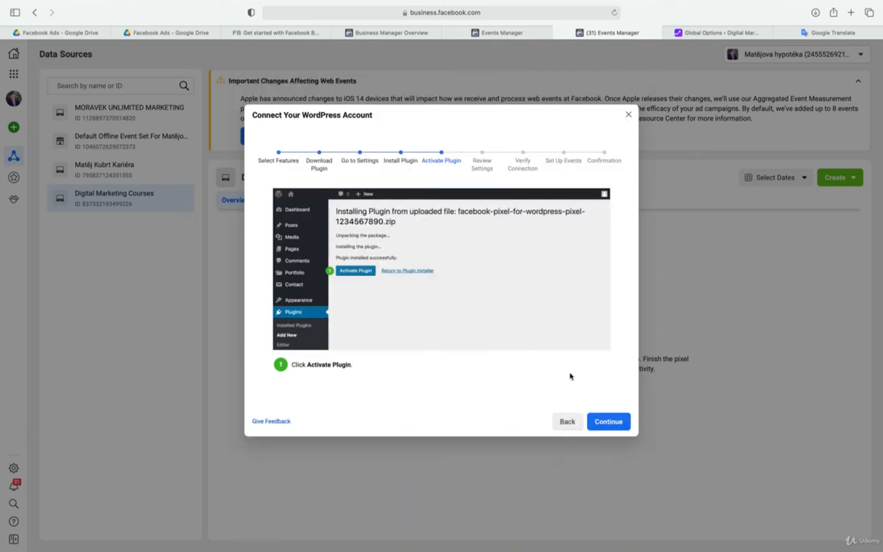
click(571, 421)
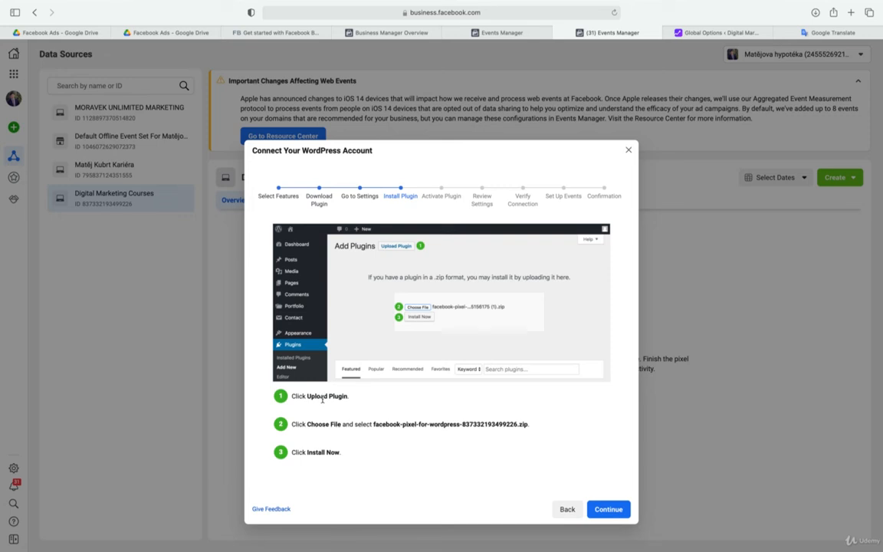
click(561, 510)
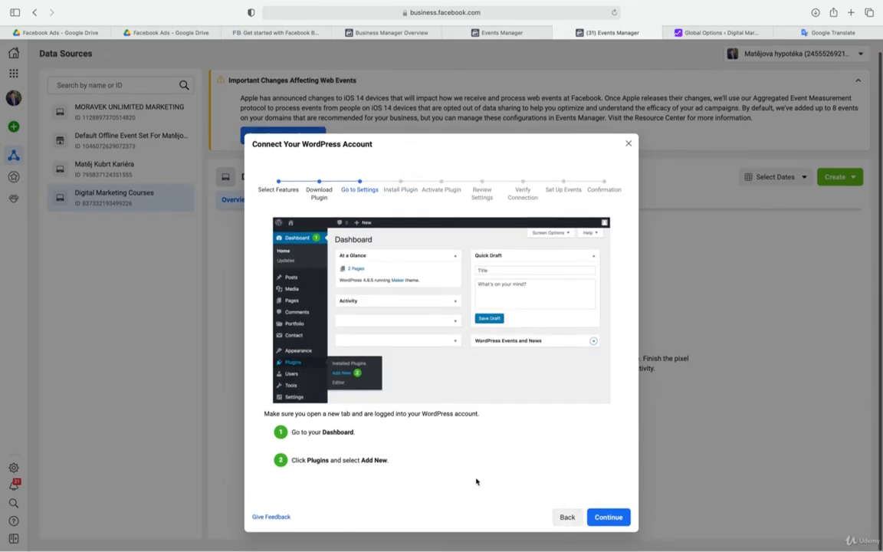
click(566, 517)
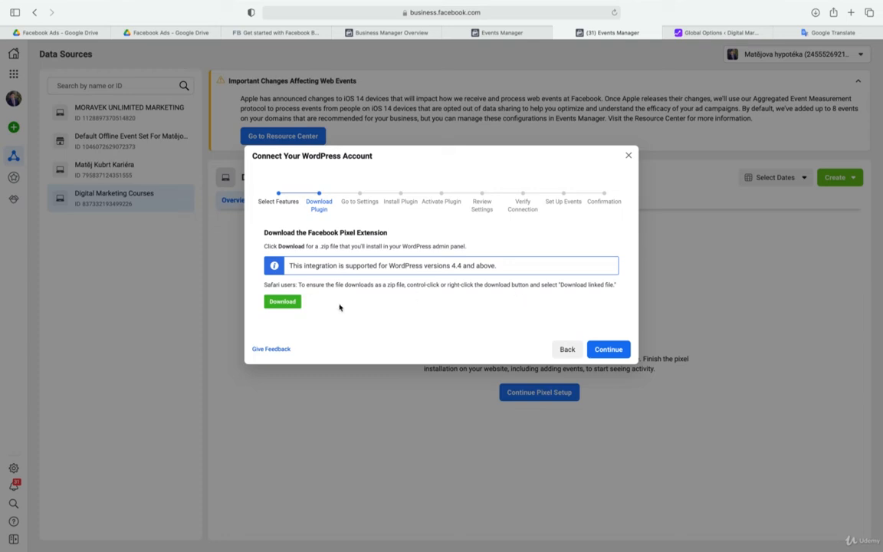
click(291, 305)
Proceed from Download Plugin through the remaining instructions and the settings review to the Verify Connection stage
click(613, 350)
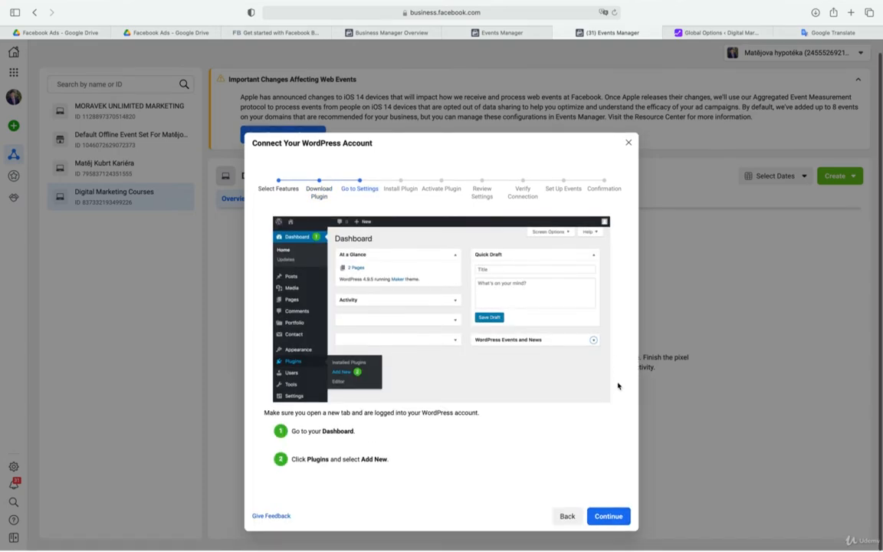
click(613, 518)
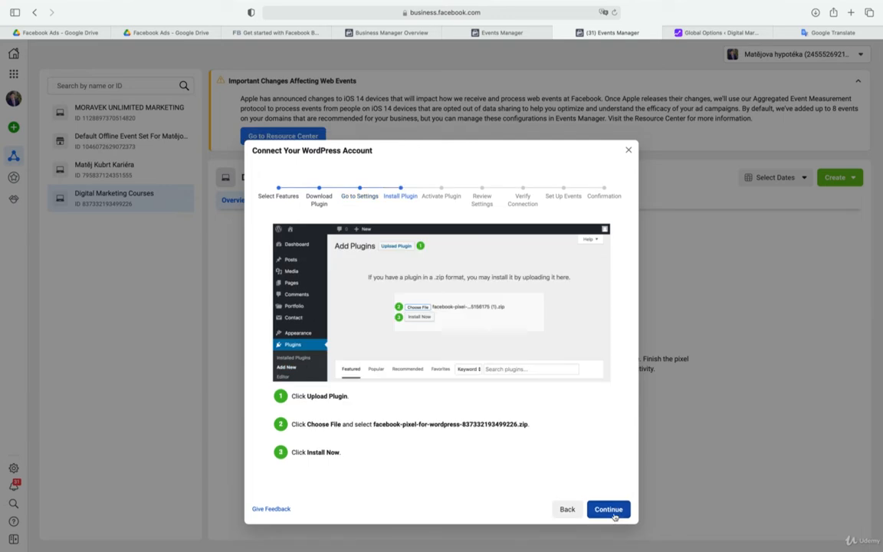
click(613, 515)
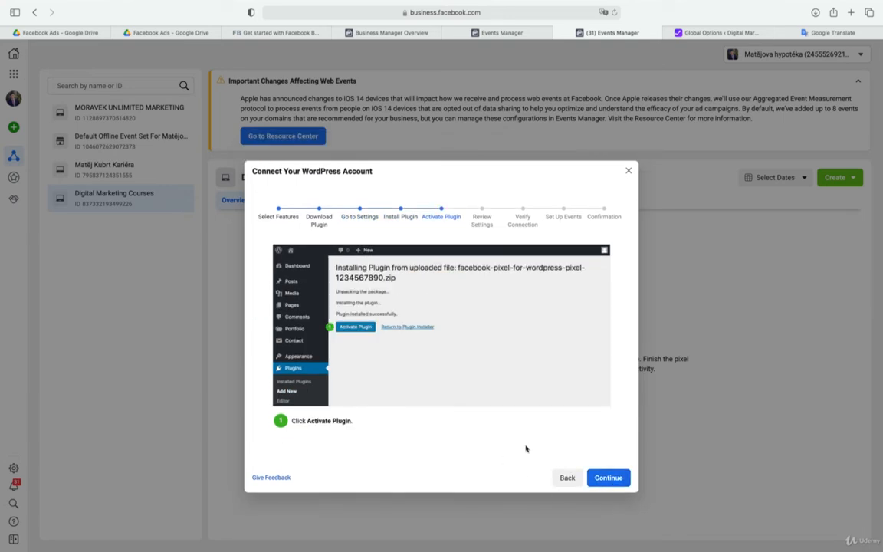
click(607, 478)
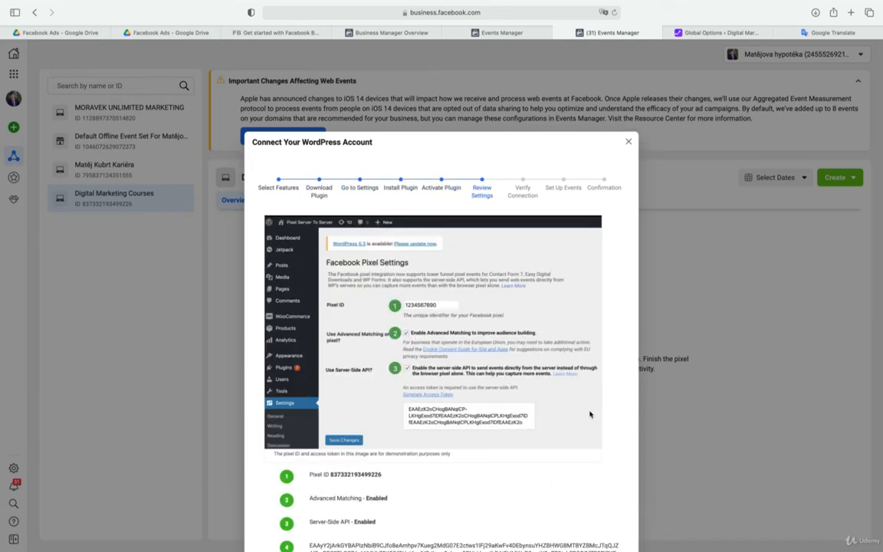
scroll(591, 413, down, 1)
scroll(592, 414, down, 3)
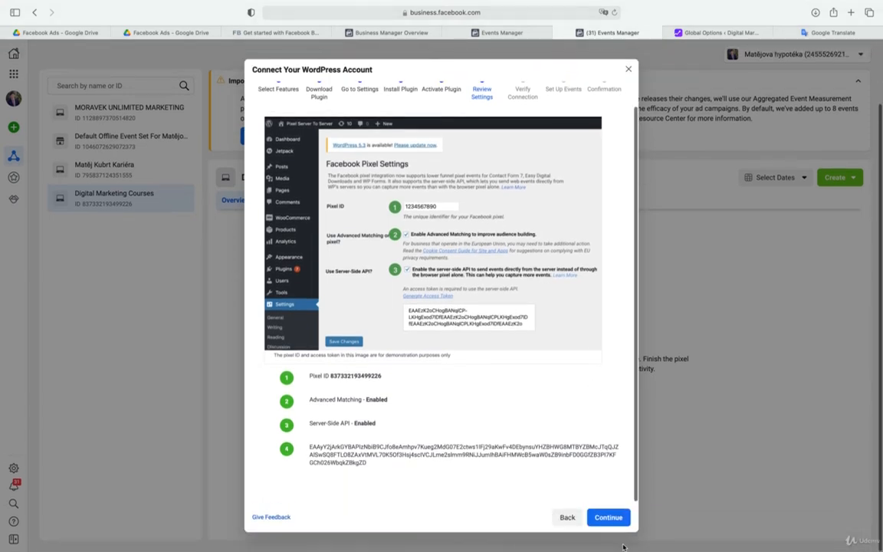
click(607, 515)
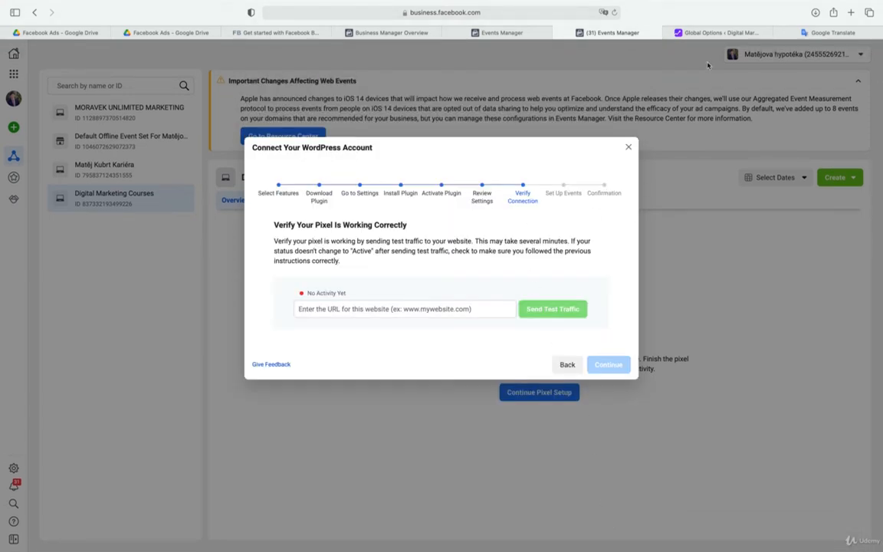
In the WordPress admin, leave the theme options without saving and open the upload form for adding a new plugin
click(712, 34)
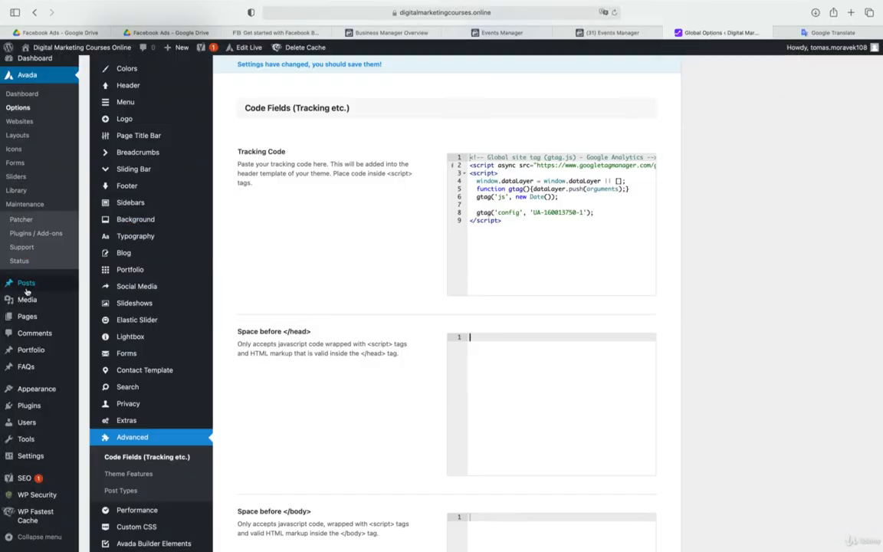
click(29, 405)
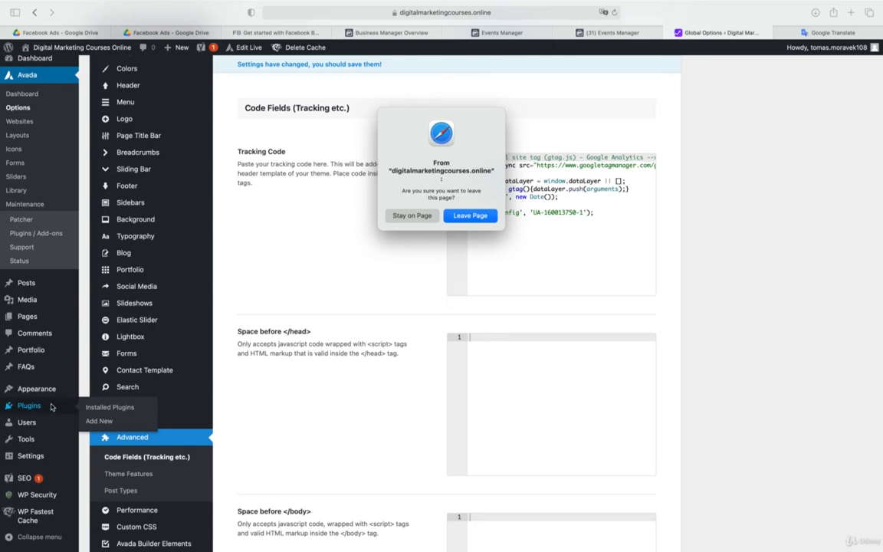
click(470, 215)
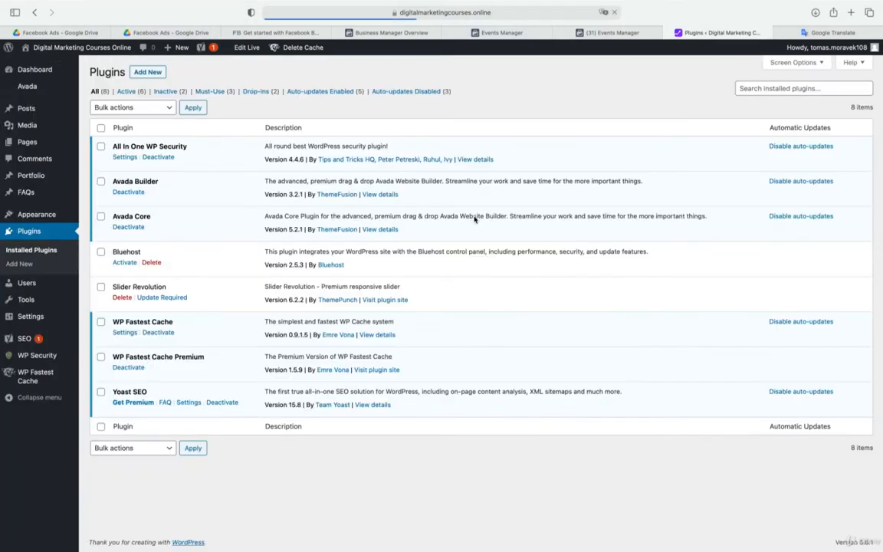
click(150, 72)
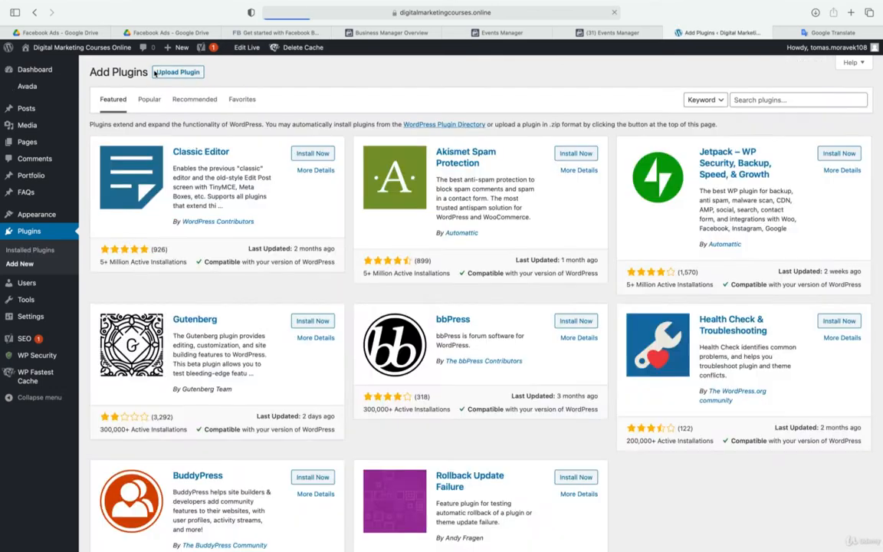
click(174, 73)
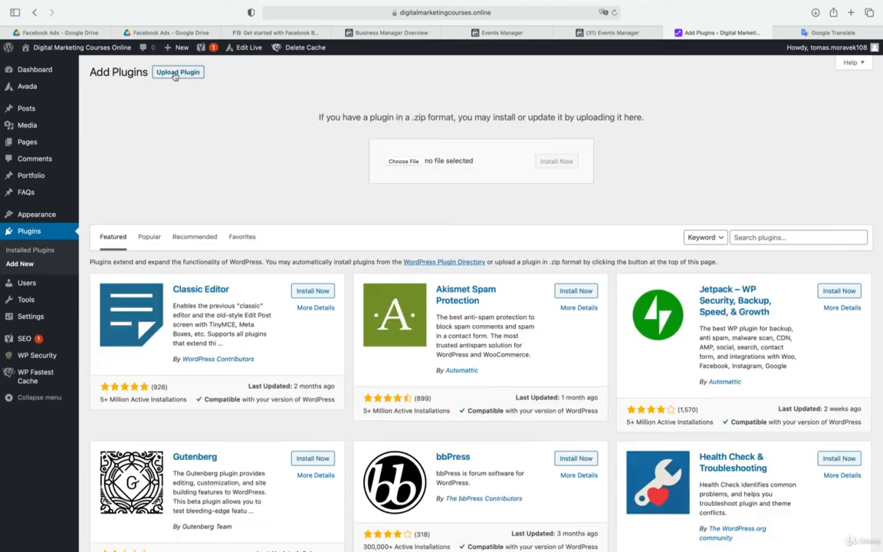
Start choosing a plugin file for the WordPress upload and look through Downloads, including inside the official-facebook-pixel folder
click(397, 161)
scroll(376, 165, down, 1)
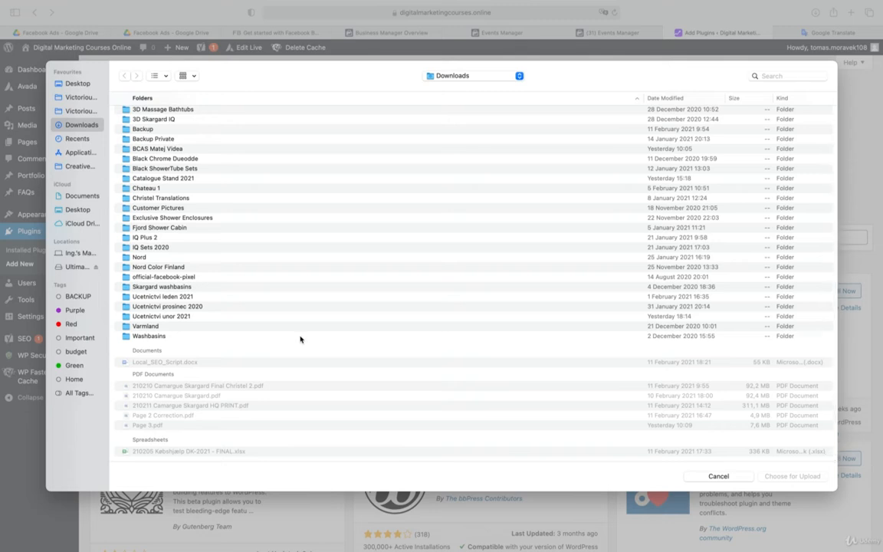
scroll(300, 339, up, 1)
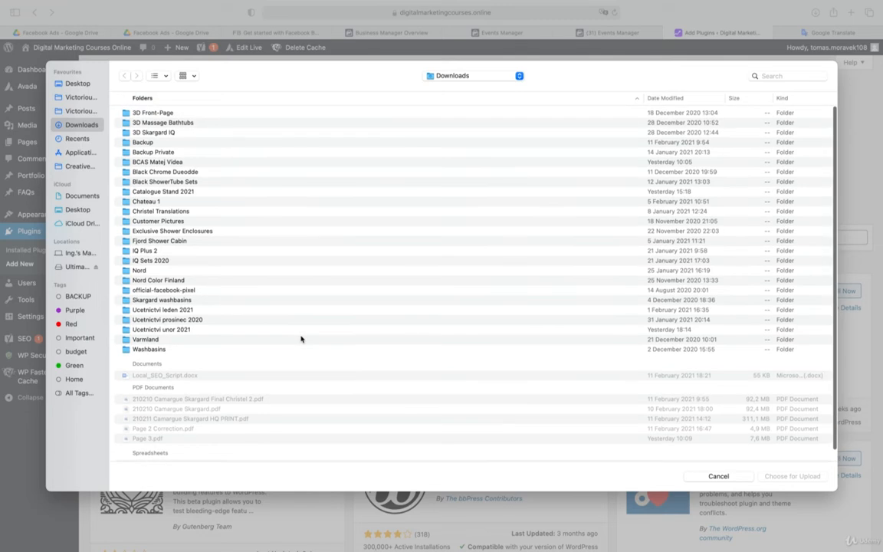
scroll(182, 339, down, 1)
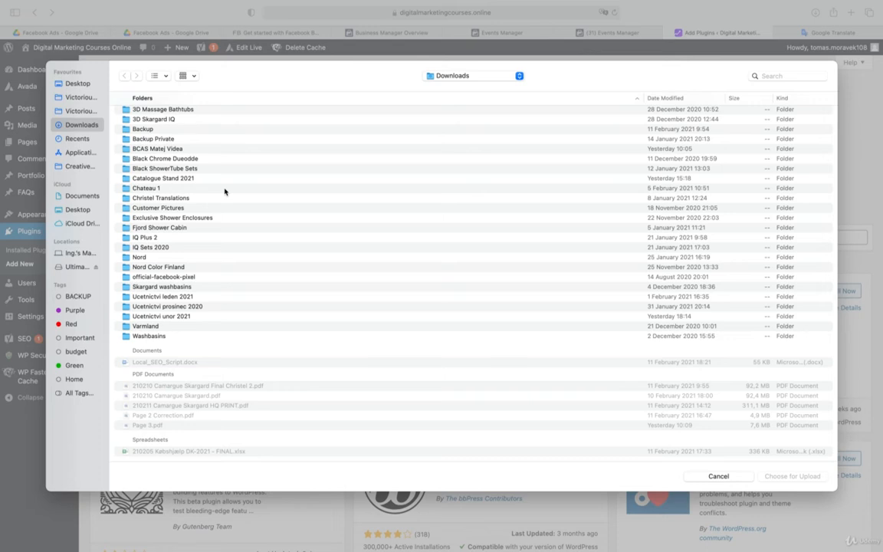
scroll(224, 192, up, 1)
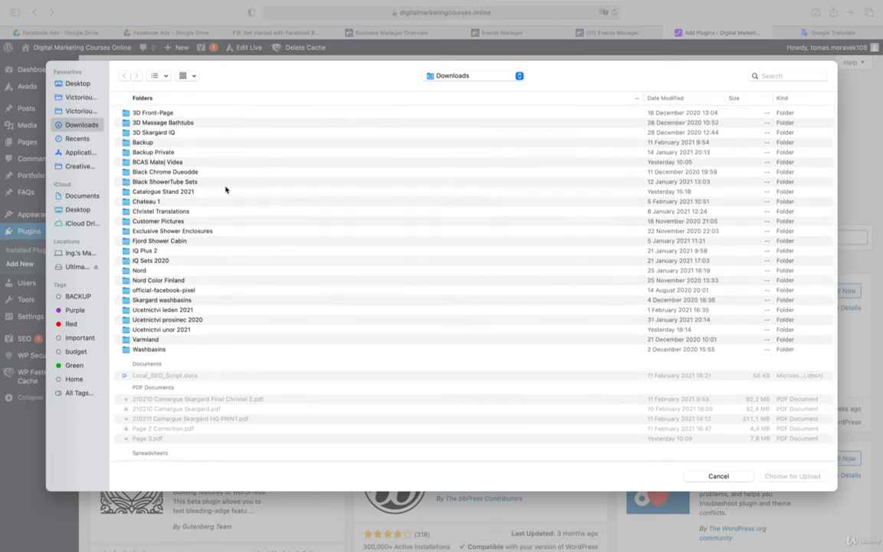
double_click(166, 291)
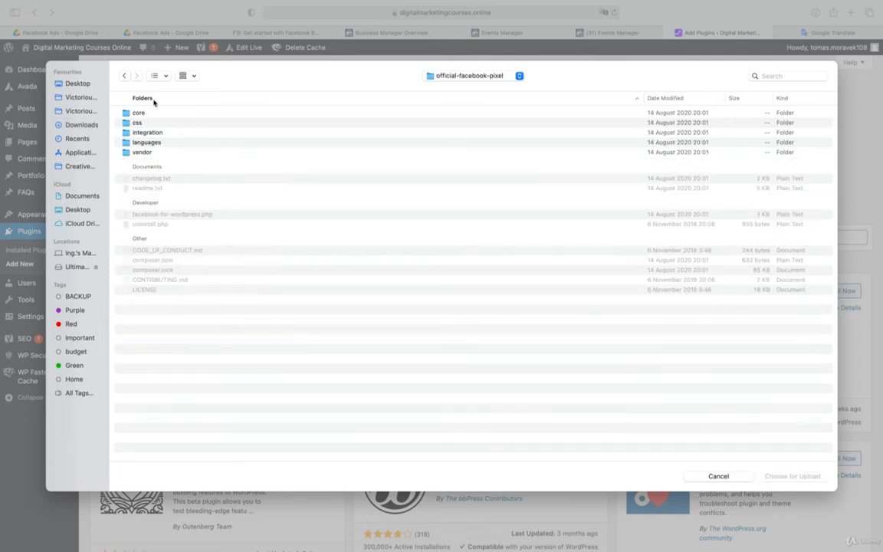
click(123, 76)
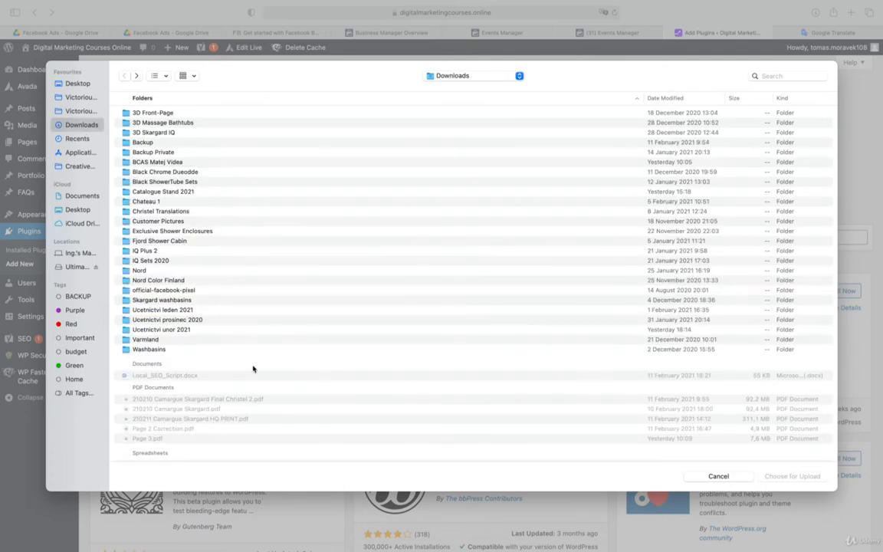
Switch to Finder and compress the official-facebook-pixel folder in Downloads into a zip archive
click(211, 290)
right_click(212, 291)
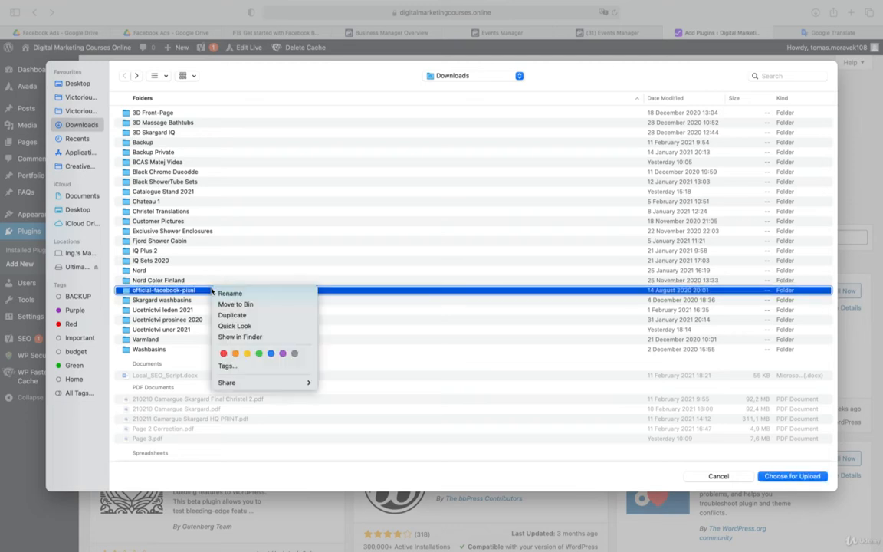
click(198, 292)
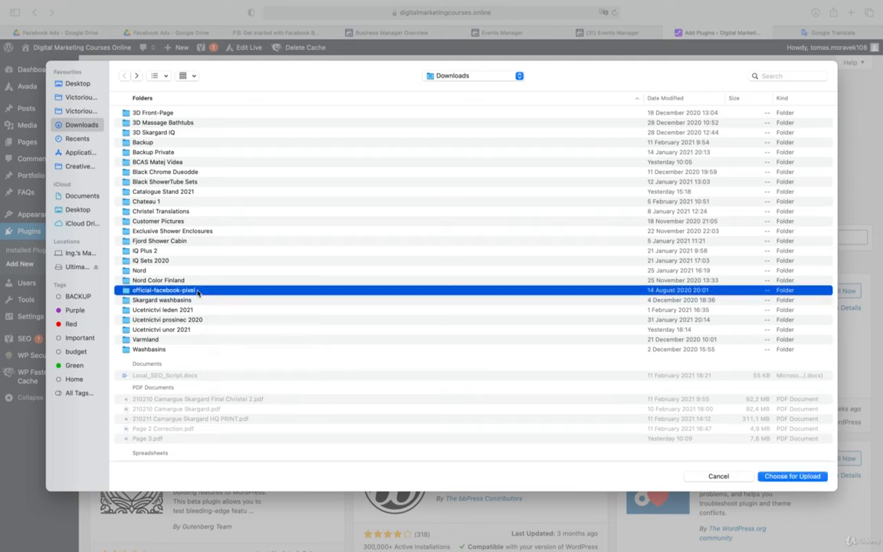
key(super+Tab)
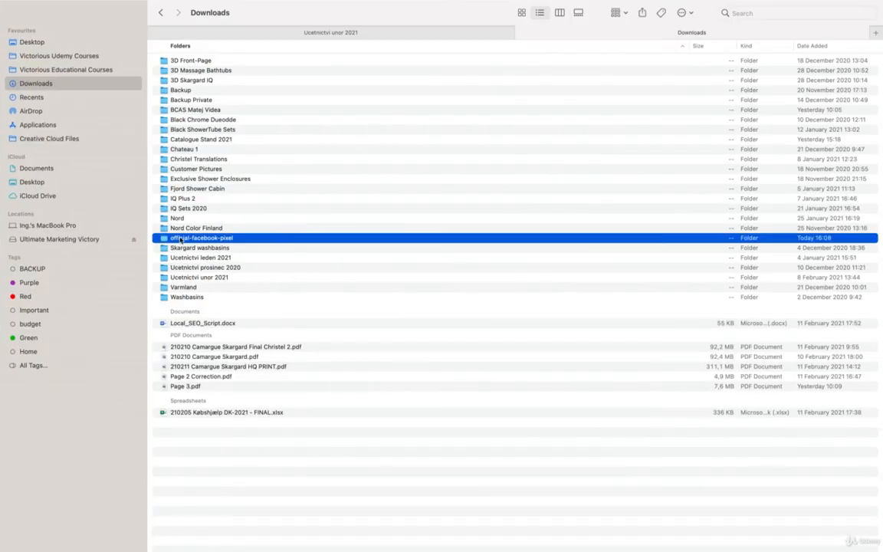
right_click(292, 239)
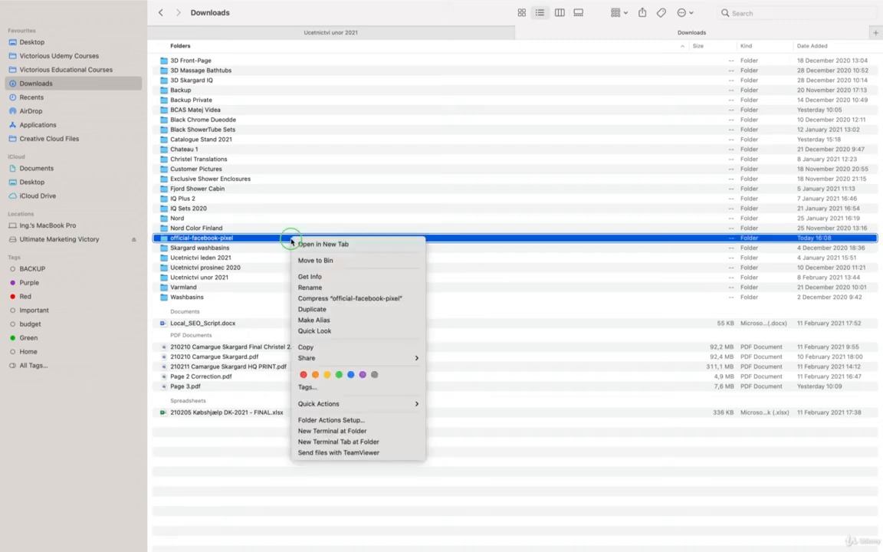
click(345, 299)
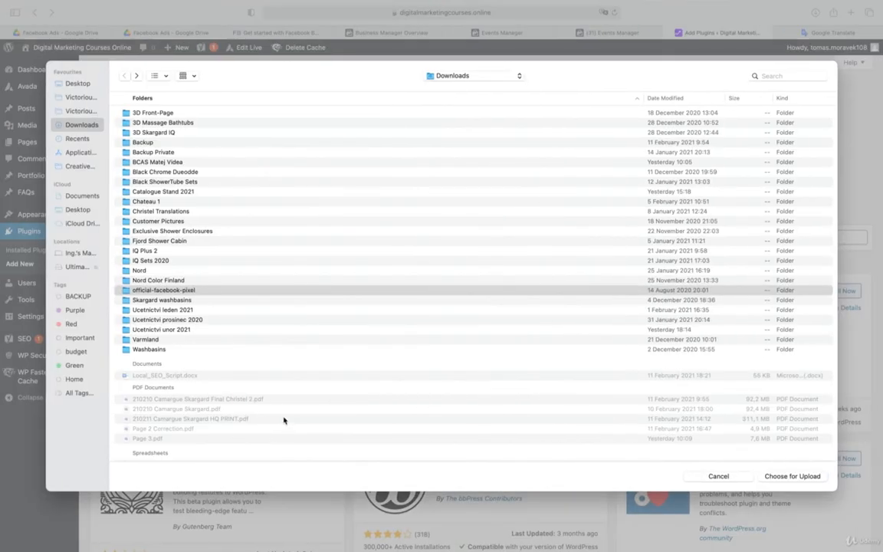
click(334, 297)
Back in the browser's file chooser, upload official-facebook-pixel.zip to WordPress, then install and activate the plugin
scroll(333, 303, down, 2)
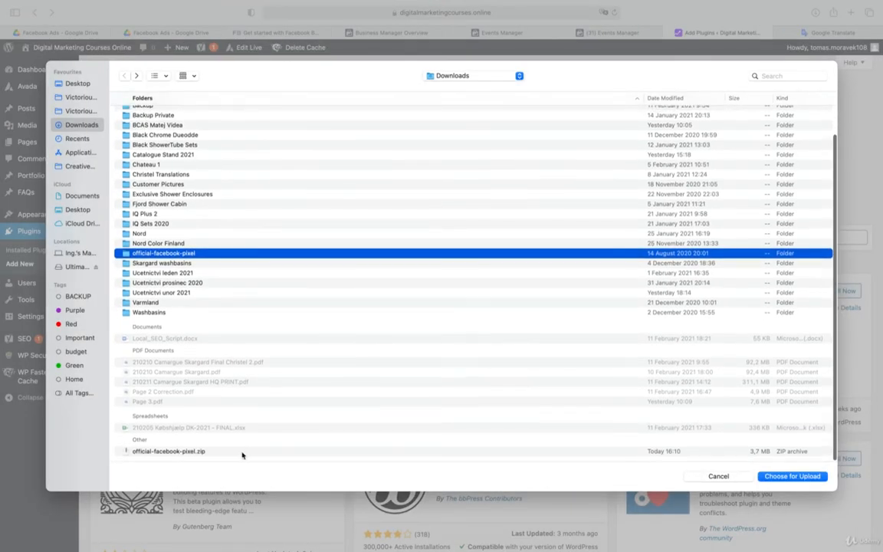
click(242, 452)
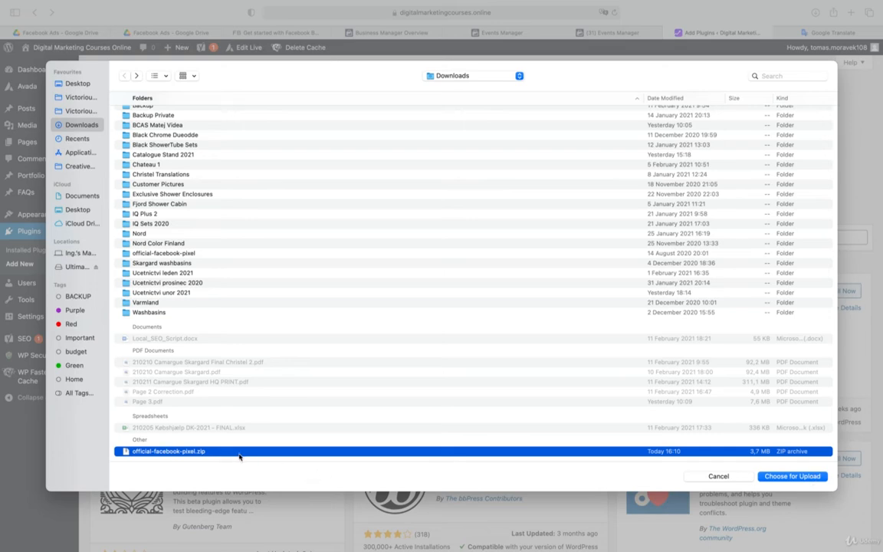
click(805, 476)
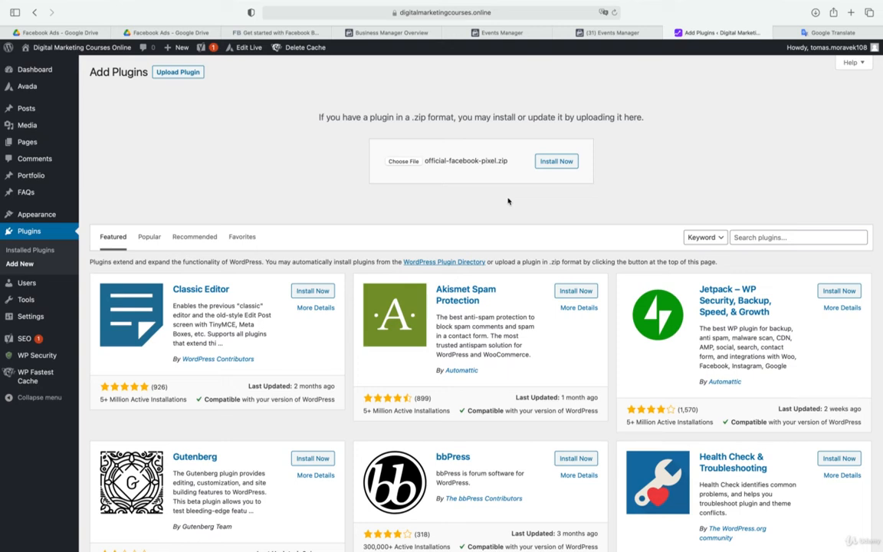
click(556, 161)
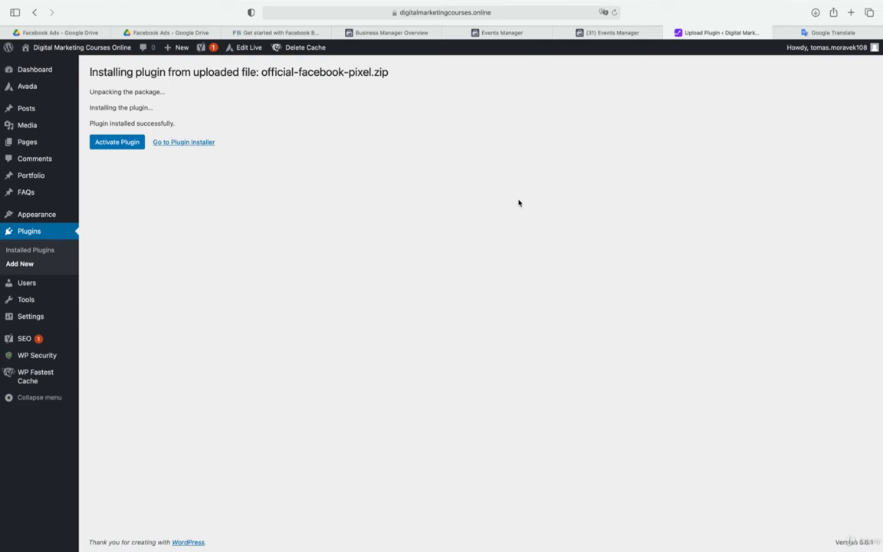
click(108, 142)
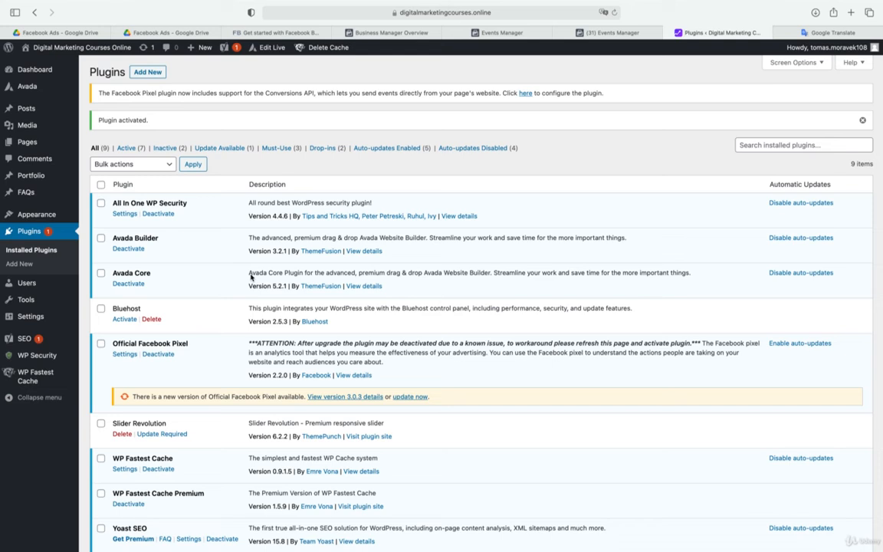
Open the Official Facebook Pixel plugin's settings and copy the access token kept in Google Translate
click(124, 355)
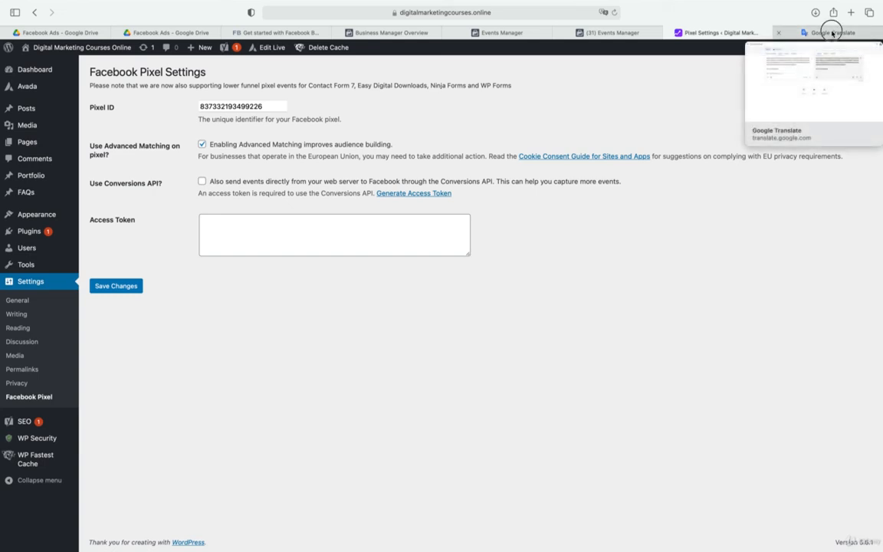
click(833, 33)
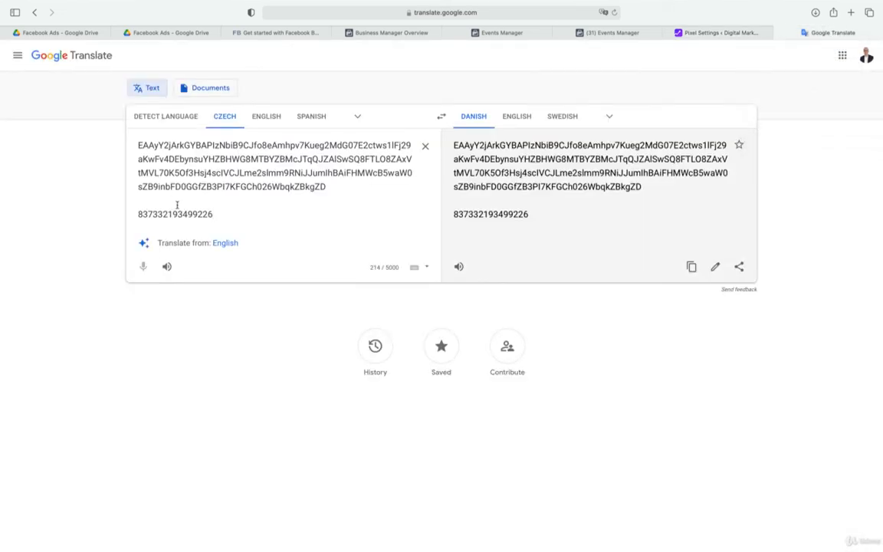
click(706, 33)
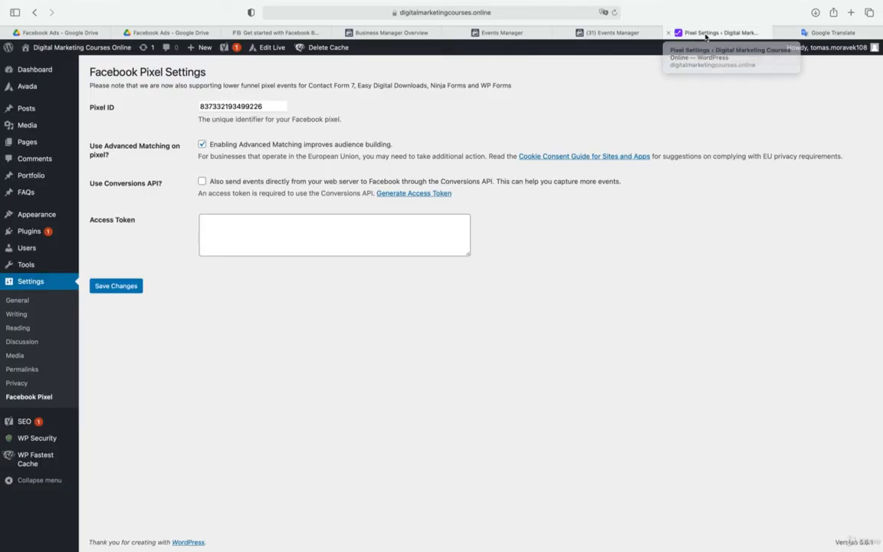
click(804, 33)
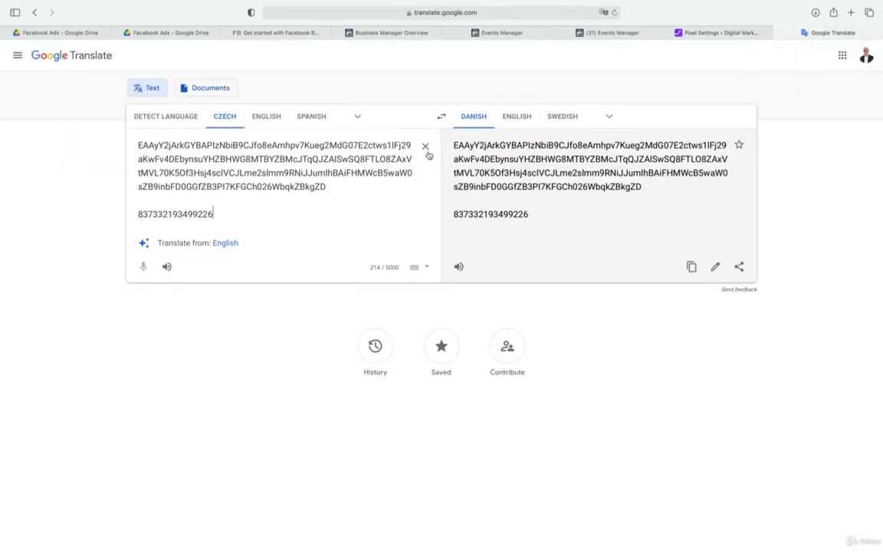
drag(338, 188, 118, 146)
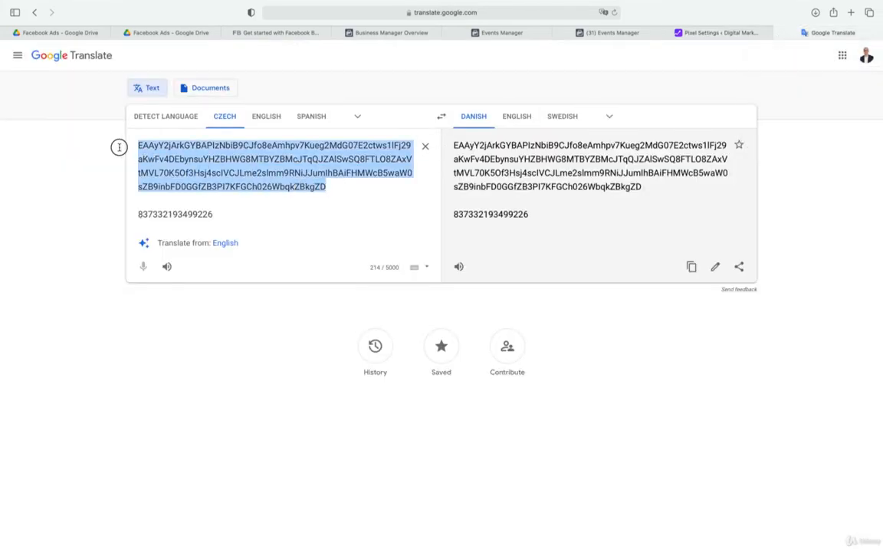
right_click(177, 163)
click(227, 205)
In the Facebook Pixel settings, enable Use Conversions API, paste the access token and save the changes
click(720, 35)
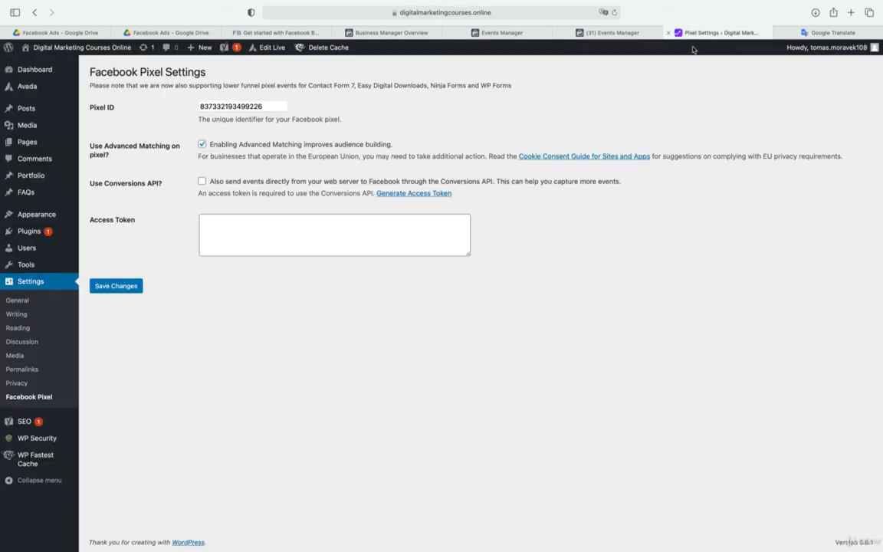
click(203, 182)
click(226, 220)
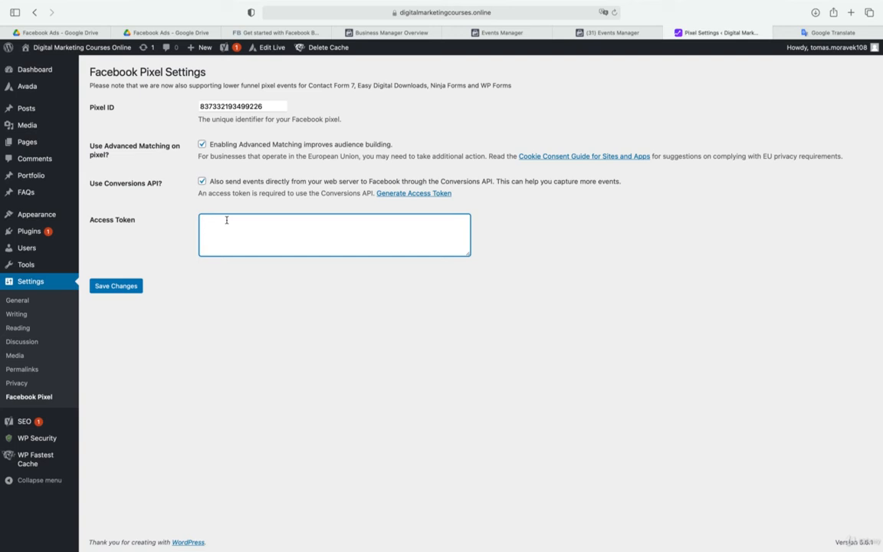
key(super+v)
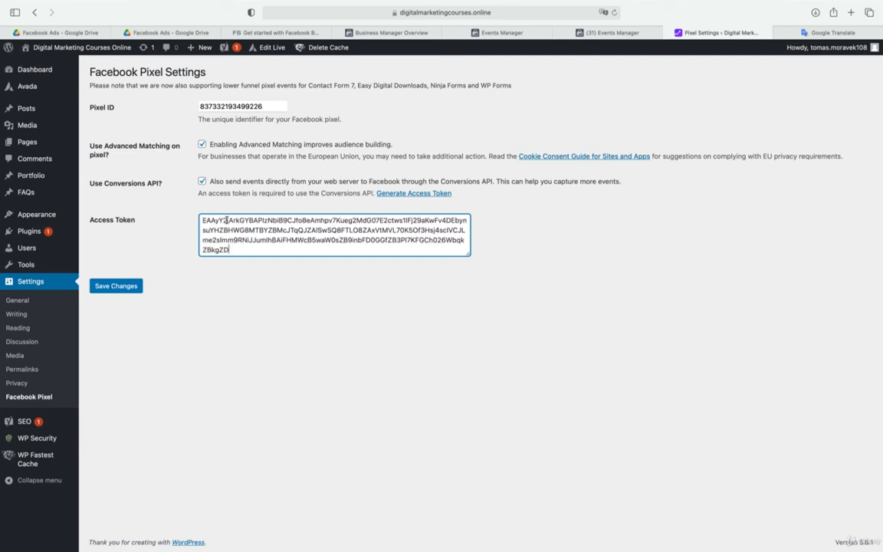
click(117, 286)
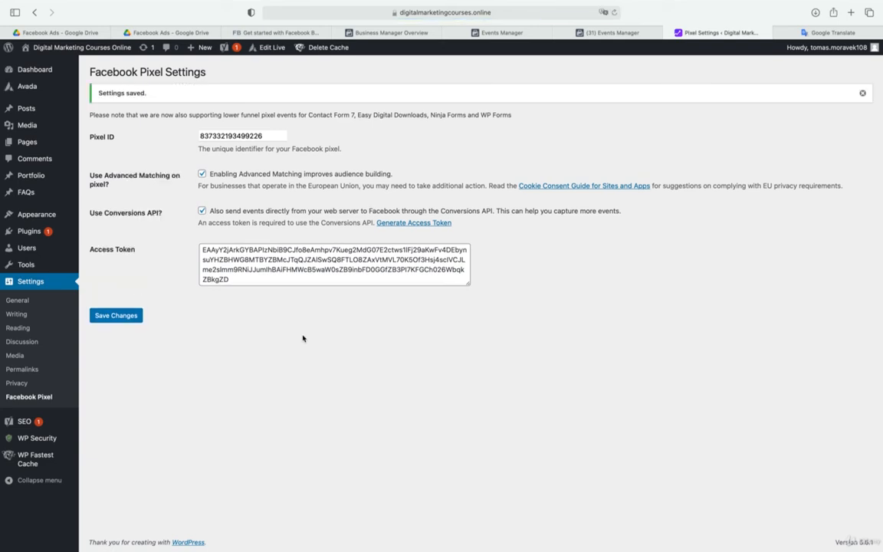
Check the Verify Connection stage in Events Manager, then visit the site from WordPress and clear the cache of its home page
click(606, 33)
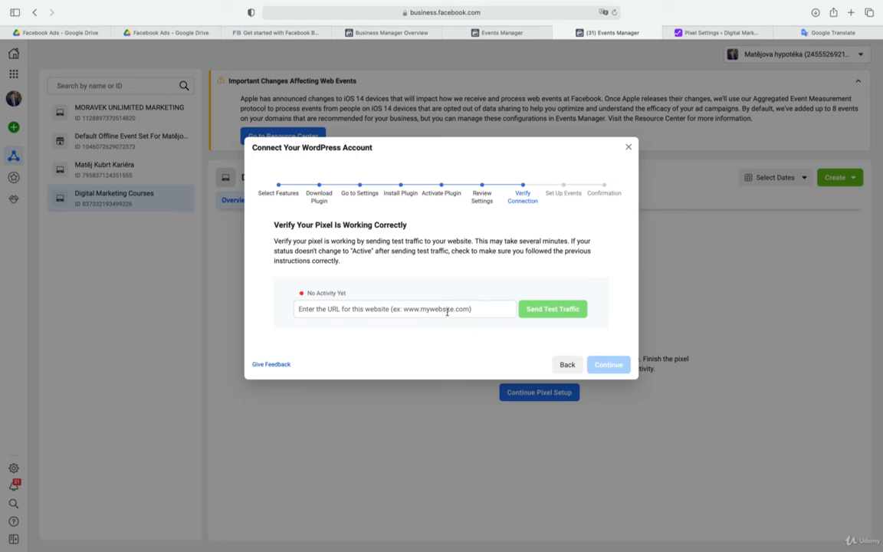
click(705, 33)
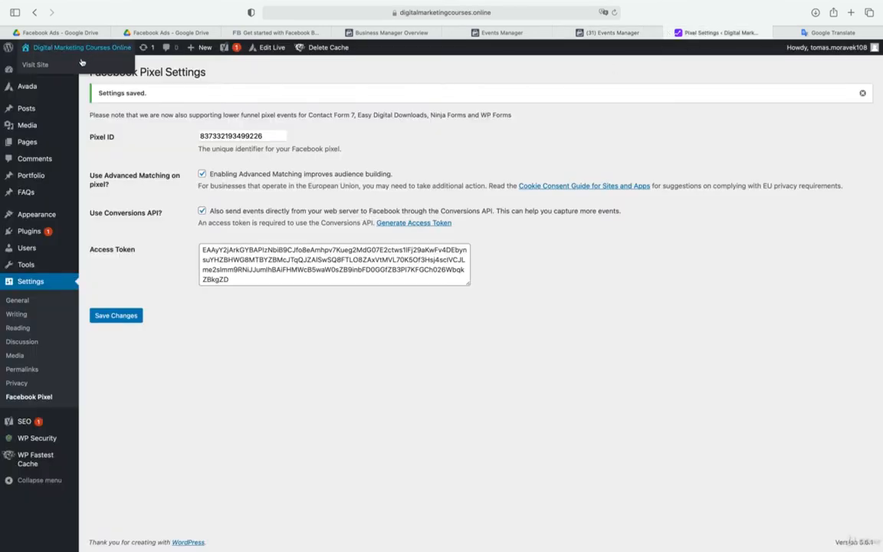
click(80, 66)
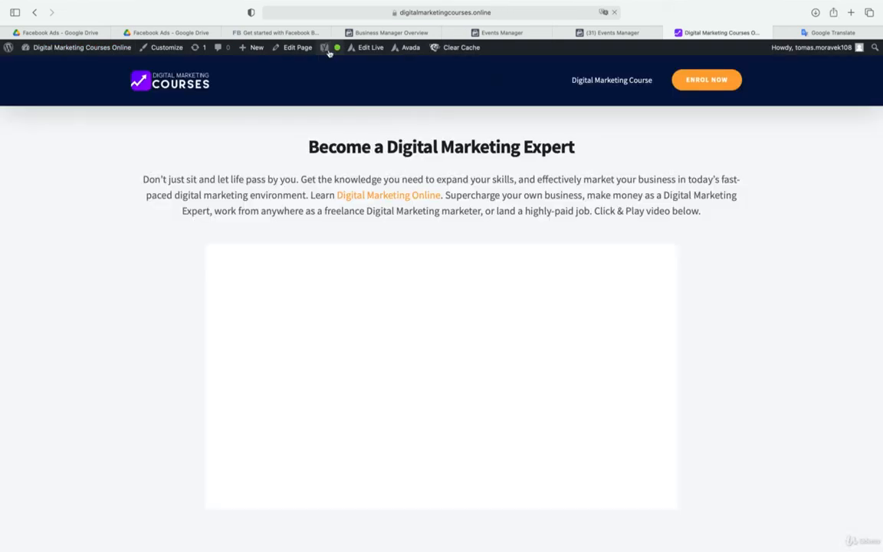
mouse_move(459, 48)
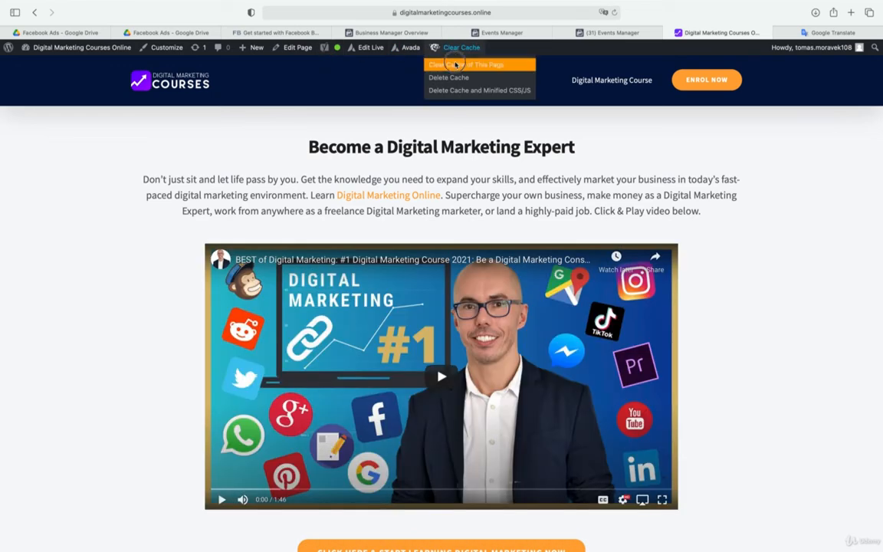
click(455, 64)
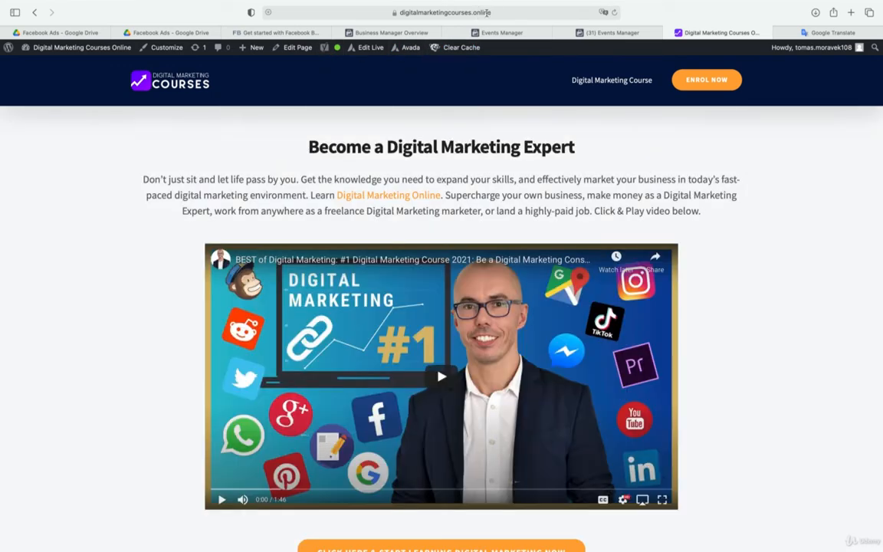
click(487, 13)
right_click(364, 16)
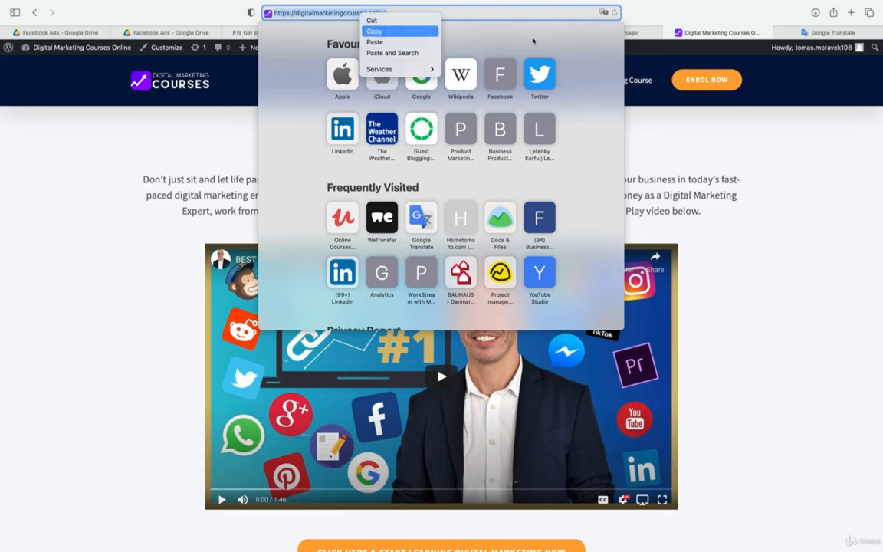
click(573, 32)
click(407, 309)
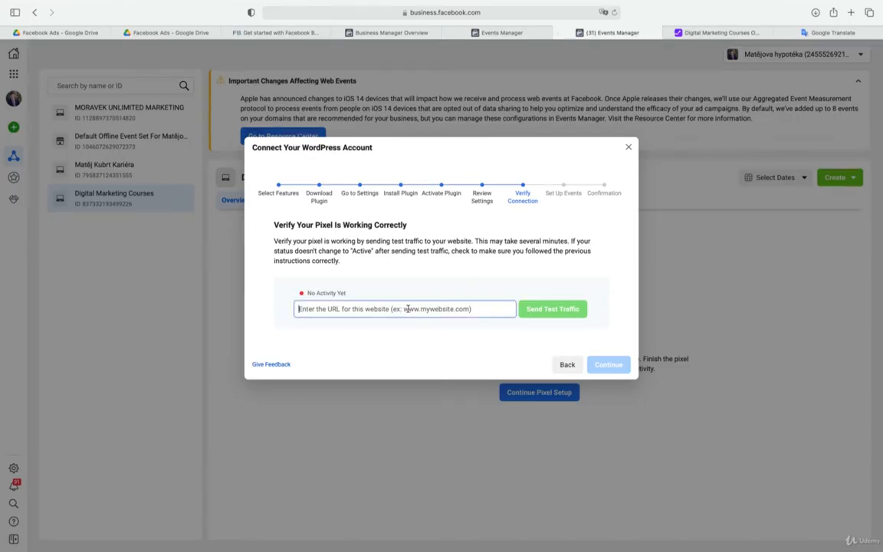
key(super+v)
Send test traffic to the website, return to Events Manager and proceed from Verify Connection to Set Up Events
click(529, 310)
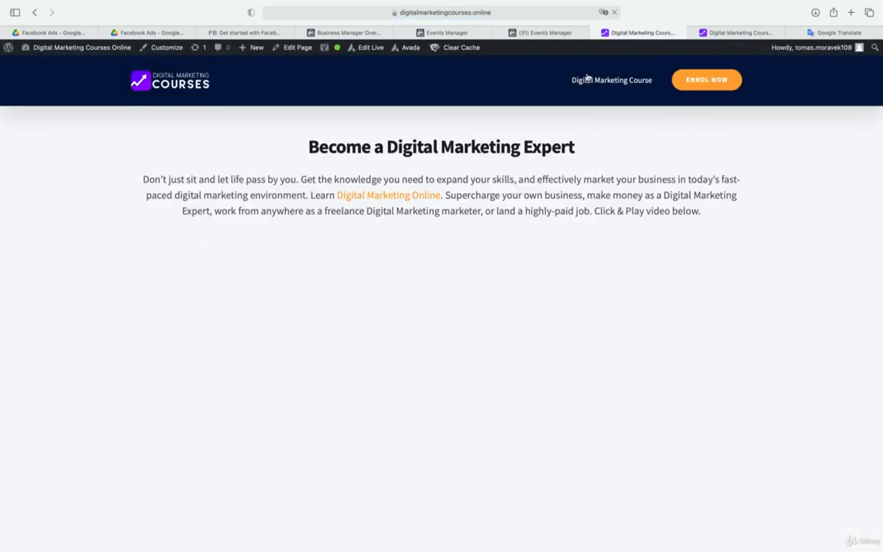
click(557, 33)
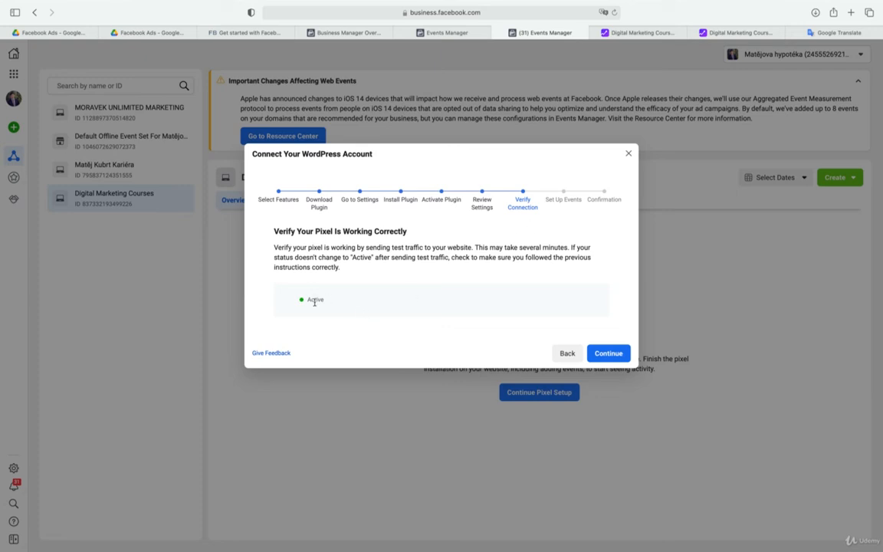
click(611, 352)
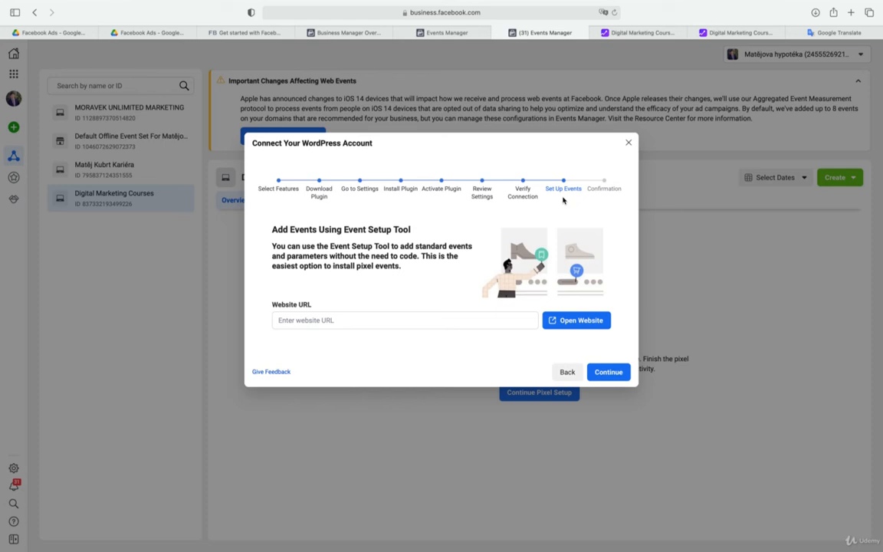
Continue past Set Up Events to finish the WordPress connection setup, close the wizard and reload the Digital Marketing Courses pixel overview
click(616, 372)
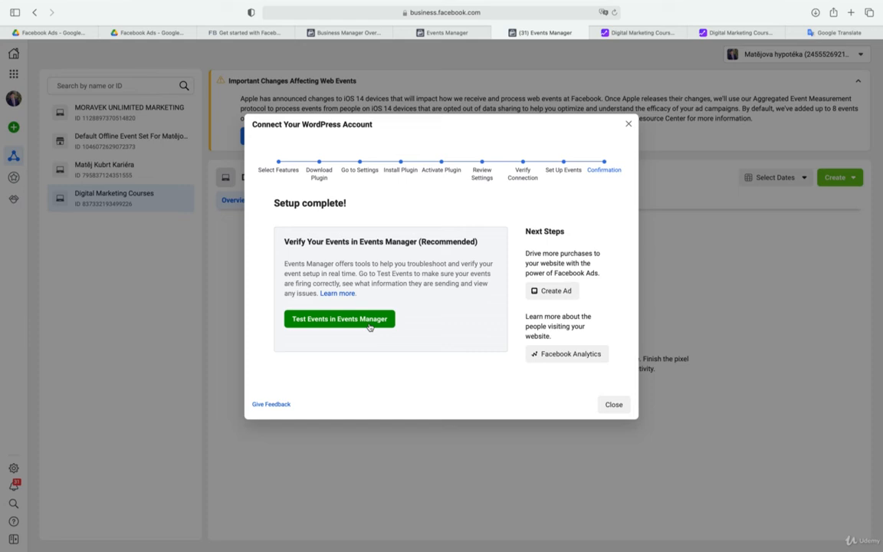
click(614, 404)
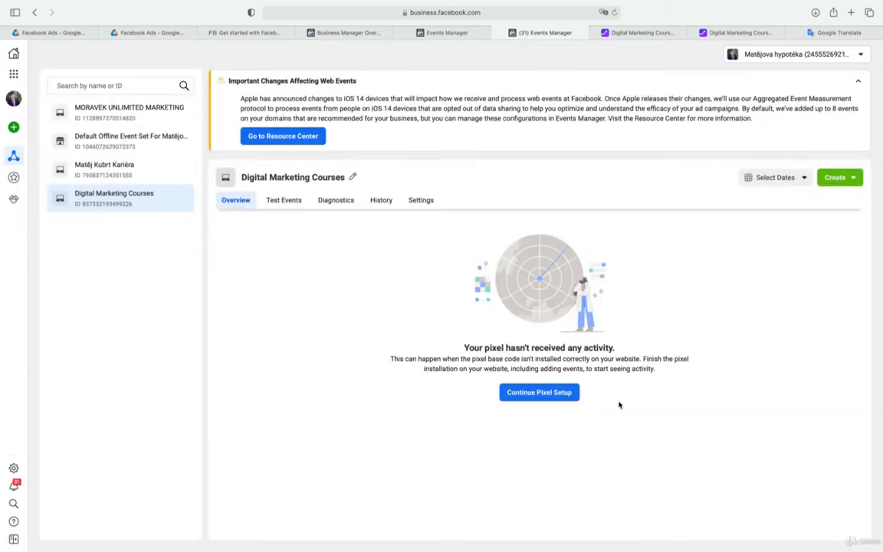
key(super+r)
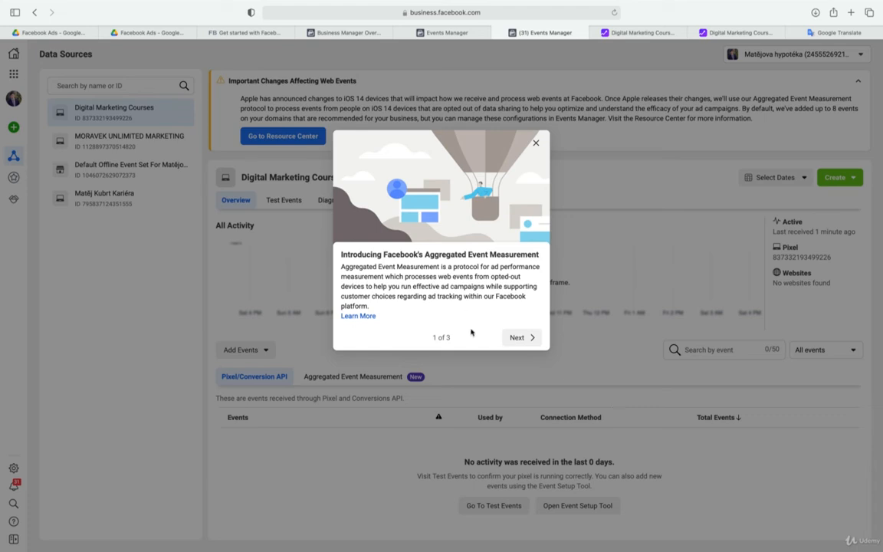
Switch to the WordPress site and open the Official Facebook Pixel plugin's settings from the installed plugins to review them
click(641, 33)
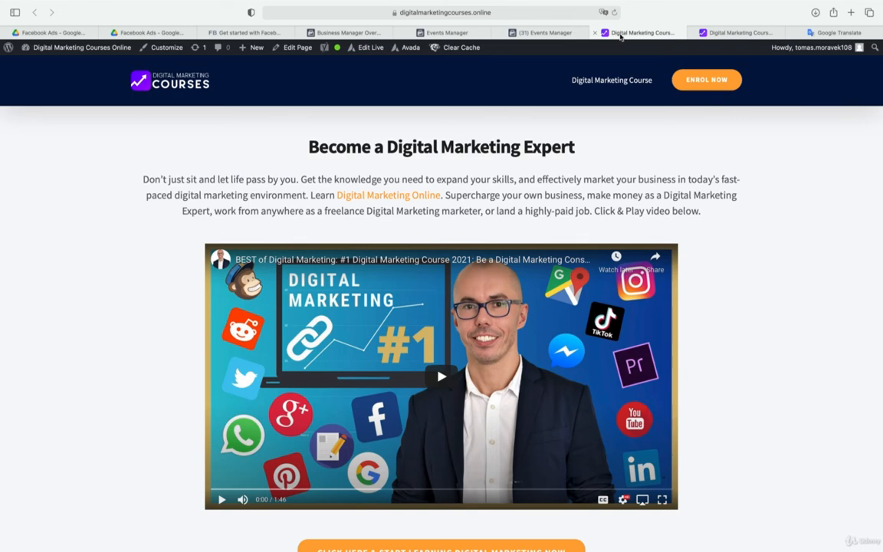
mouse_move(77, 48)
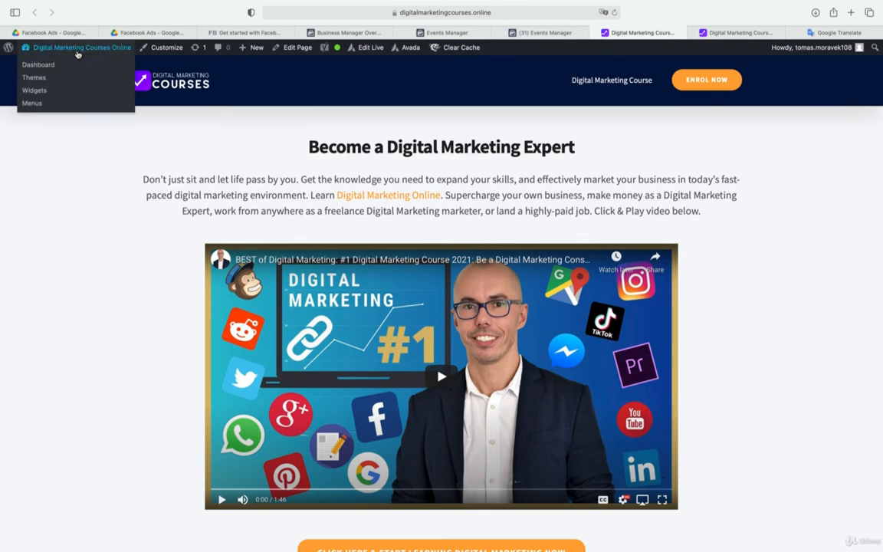
click(9, 48)
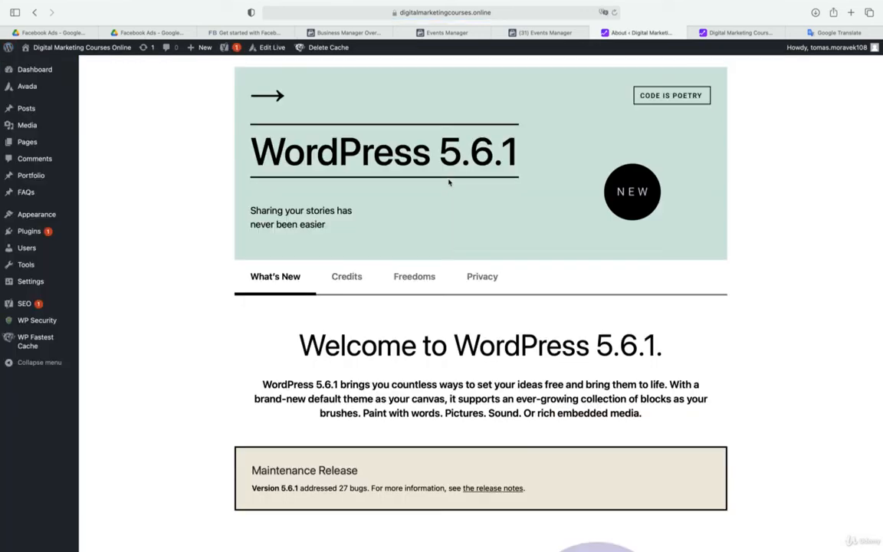
click(29, 231)
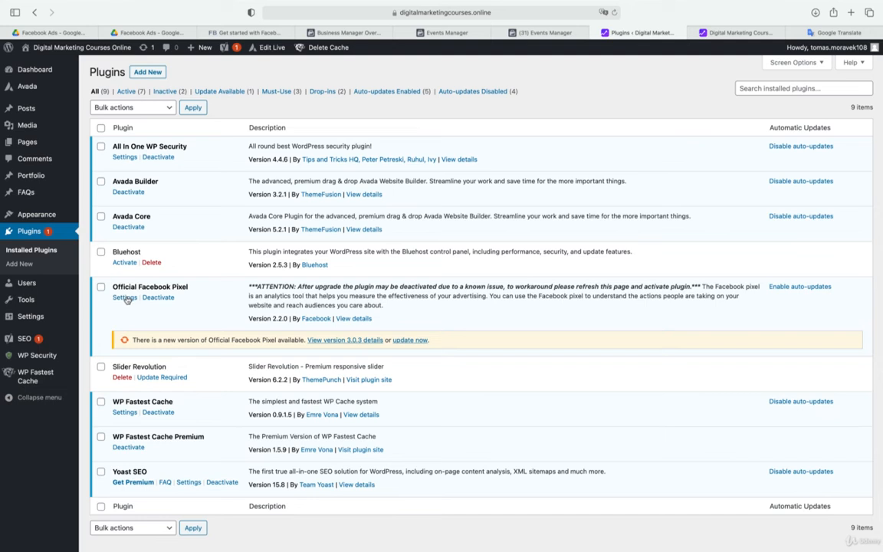
click(125, 298)
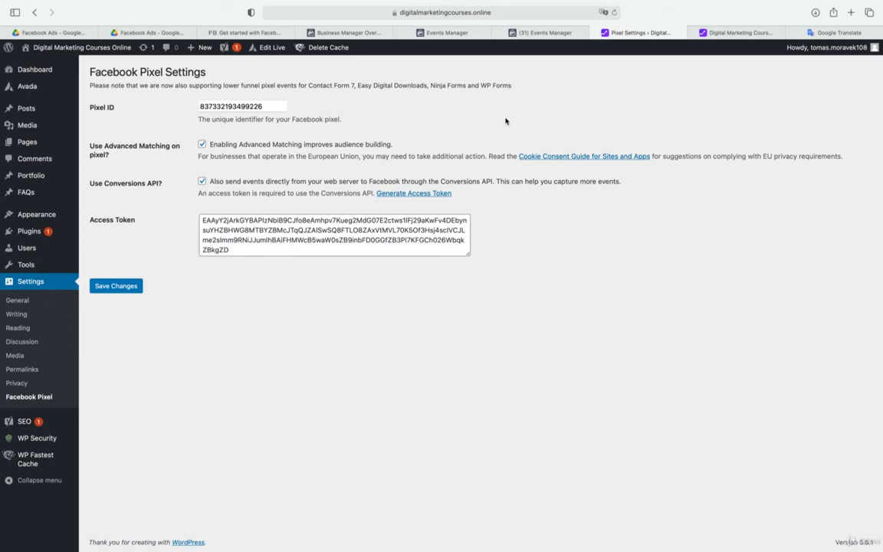
Return to Events Manager for REMAX Alfa BM and examine the REMAX ALFA 2018 pixel's activity and events
click(349, 32)
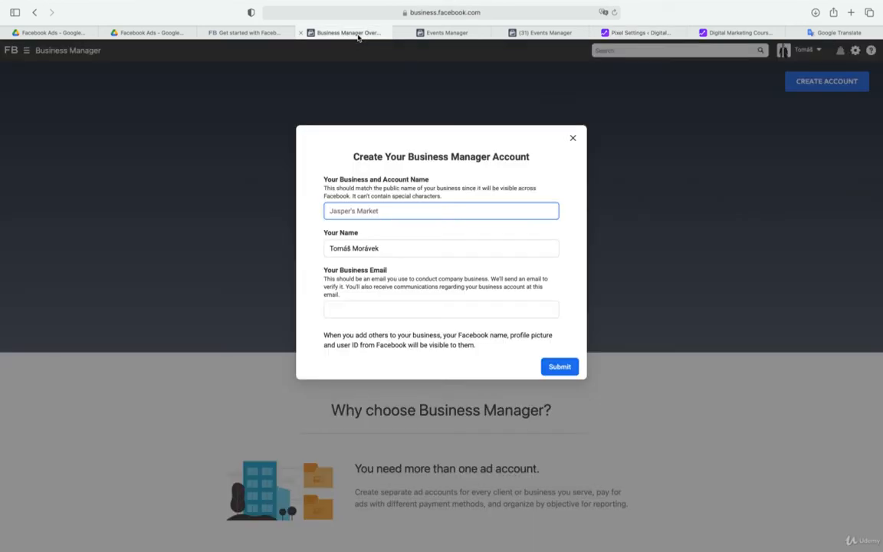
click(448, 32)
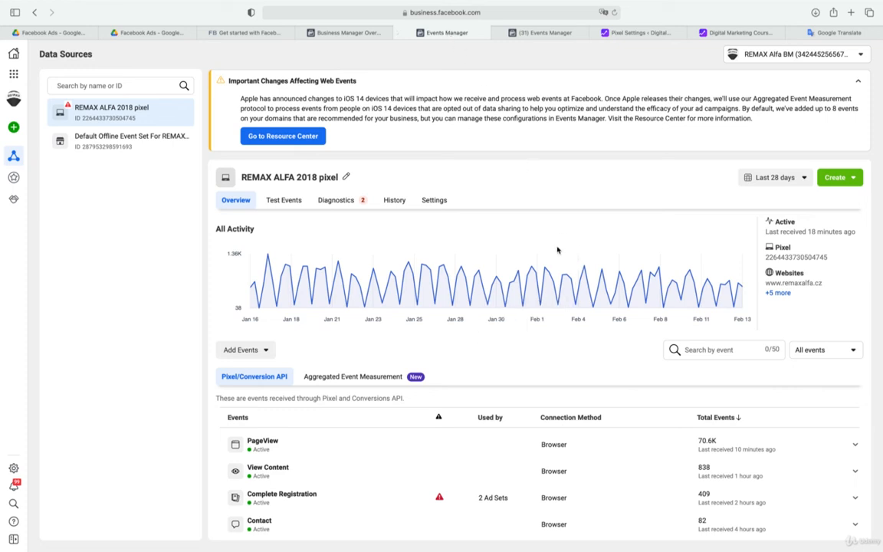
scroll(558, 250, down, 1)
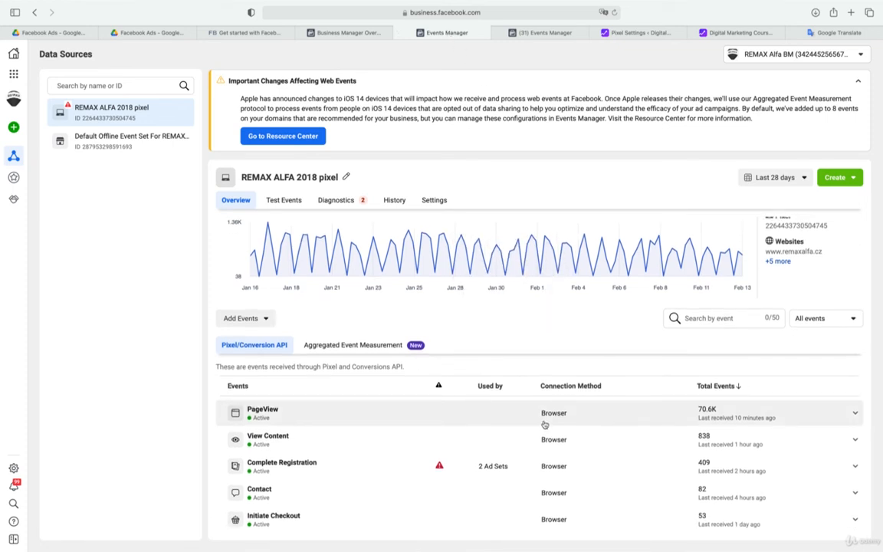
Explore all business tools, open Ad Account Settings for the REMAX Alfa account and view its Payment Settings
click(13, 74)
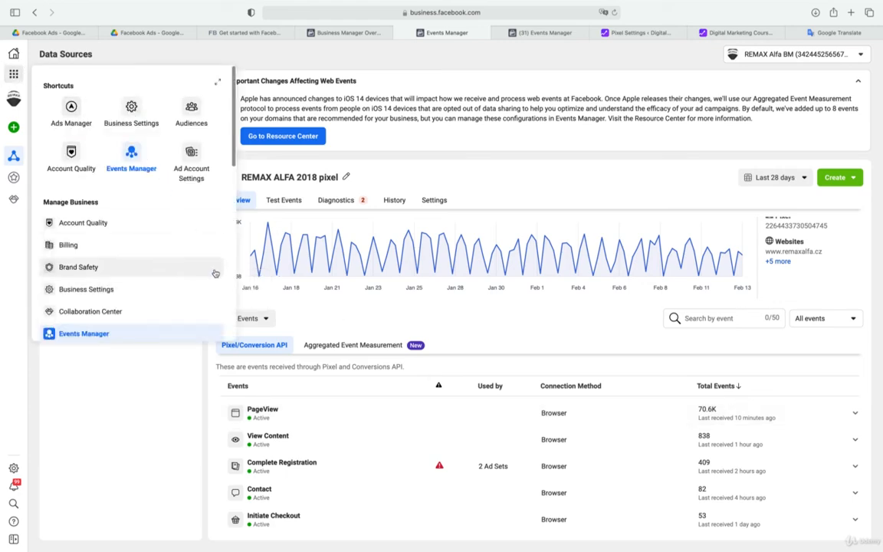
click(220, 85)
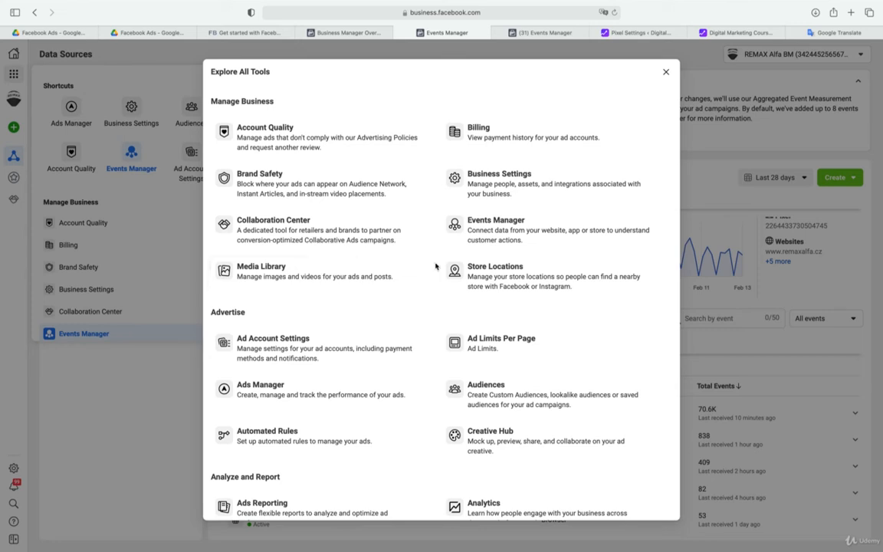
click(253, 348)
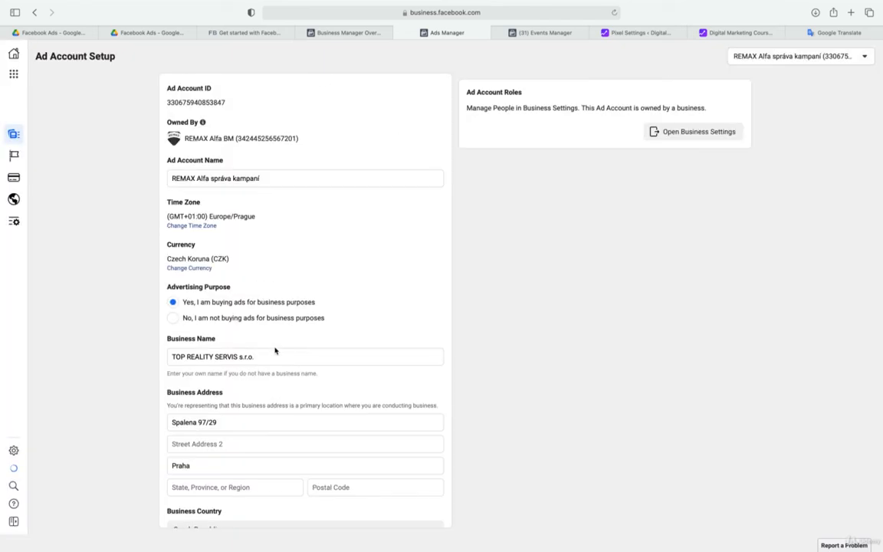
click(16, 176)
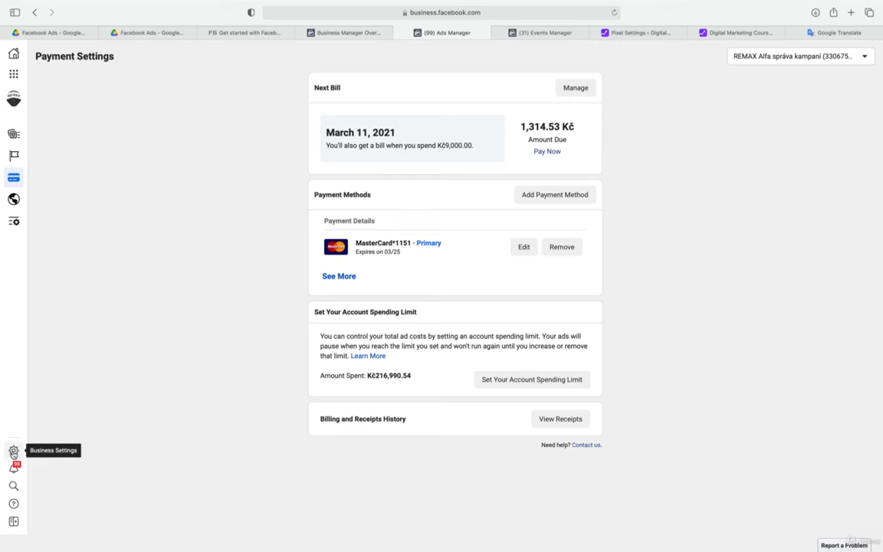
Open Business Settings and look through the Pages, Ad Accounts and Instagram Accounts of REMAX Alfa BM
click(13, 452)
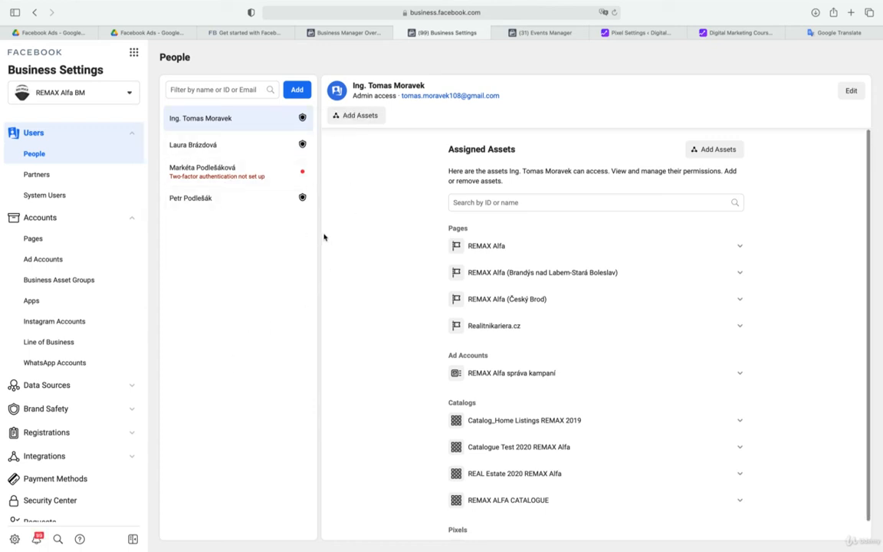
click(45, 240)
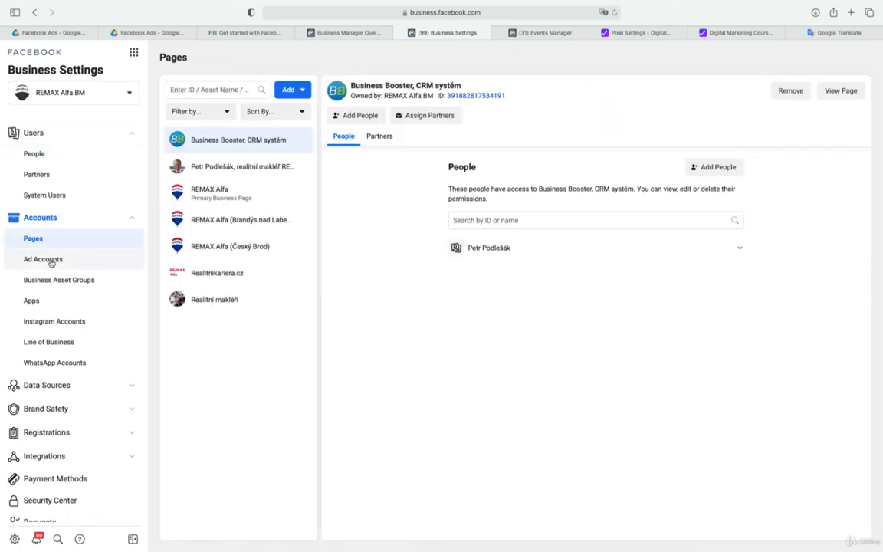
click(50, 261)
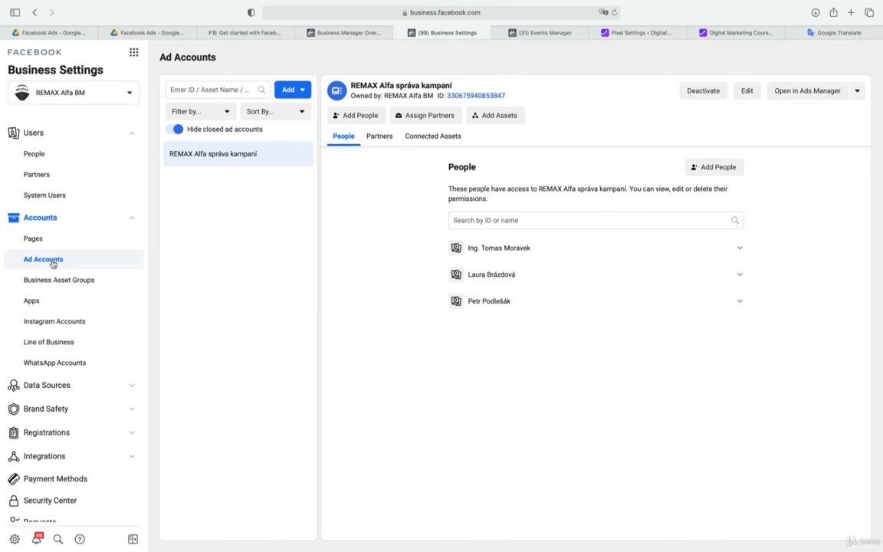
click(68, 322)
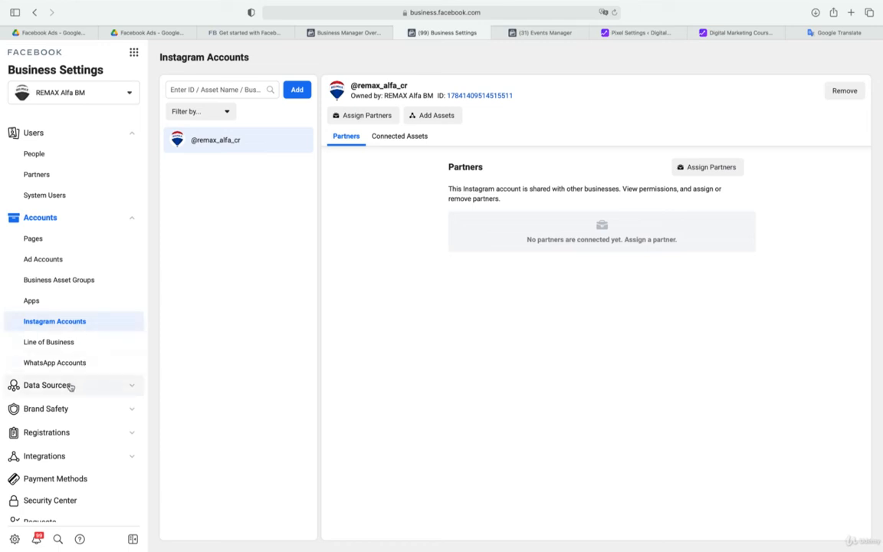
View the business's Payment Methods, look at the form for adding a new credit or debit card and cancel it
scroll(70, 386, down, 2)
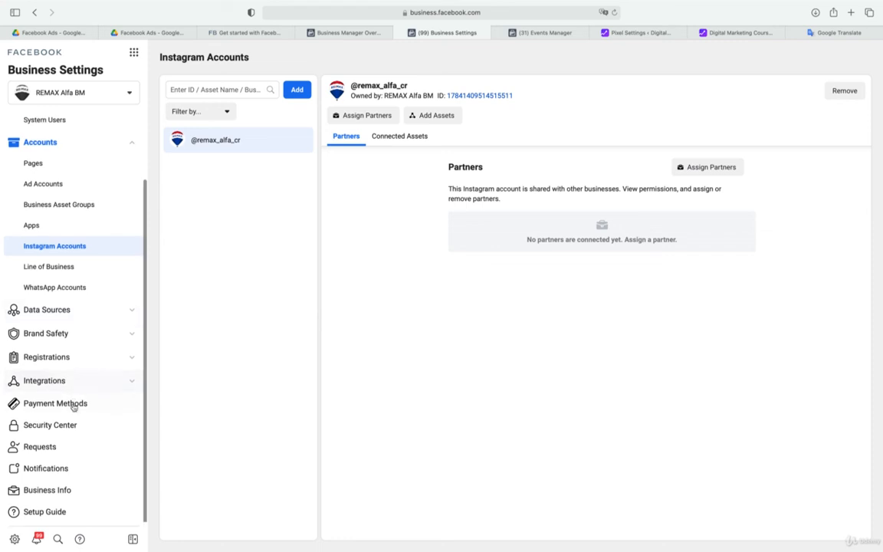
click(70, 408)
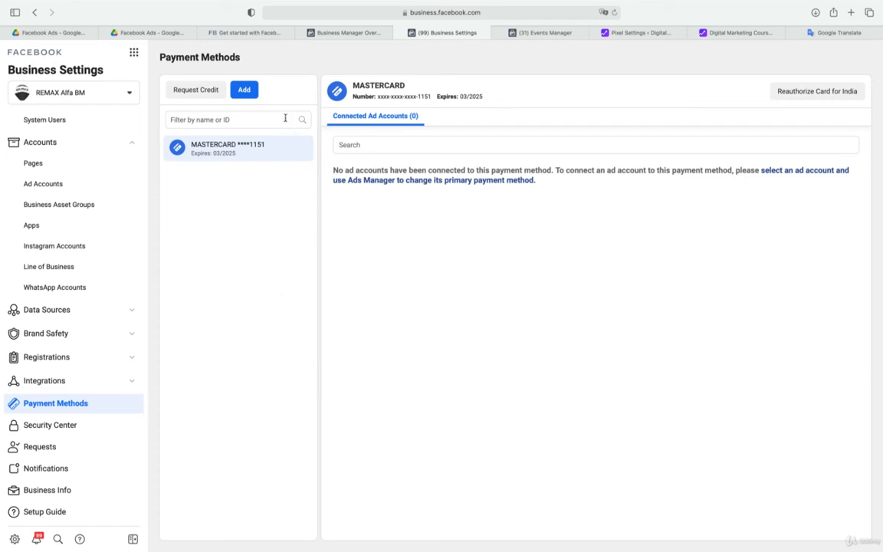
click(244, 91)
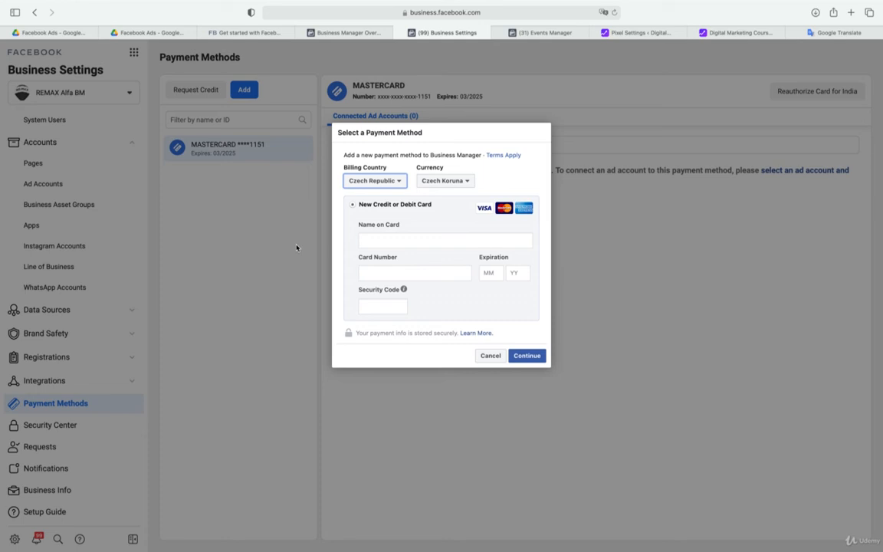
click(297, 248)
click(486, 355)
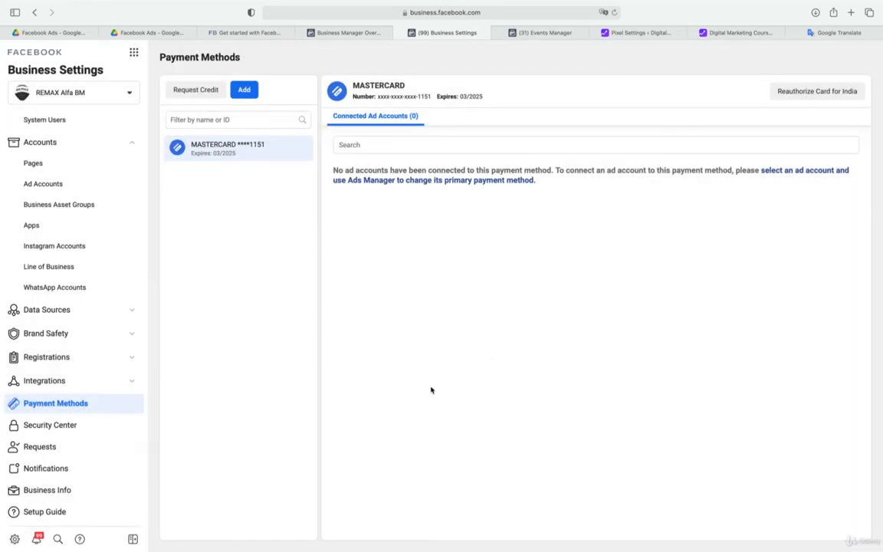
Review the Business Info of REMAX Alfa BM, including its business details, business options and My Info
click(69, 490)
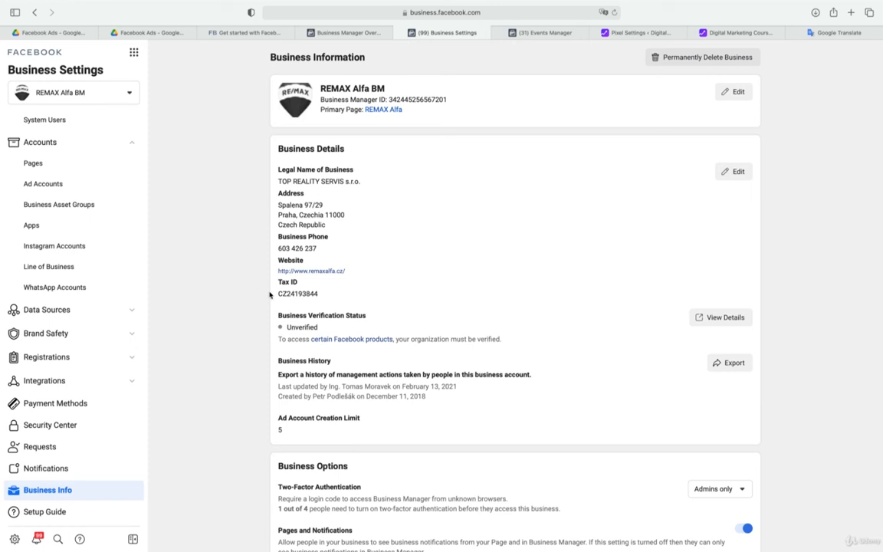
scroll(215, 456, down, 5)
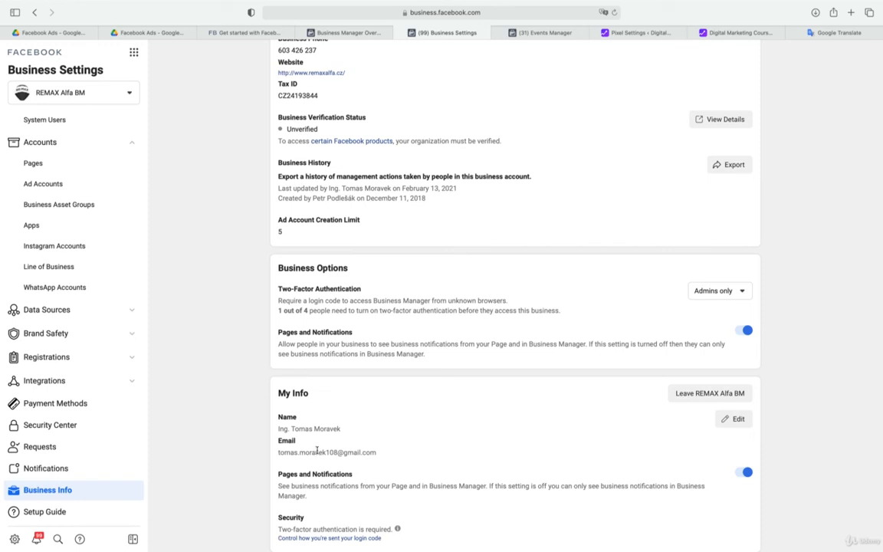
scroll(316, 449, up, 5)
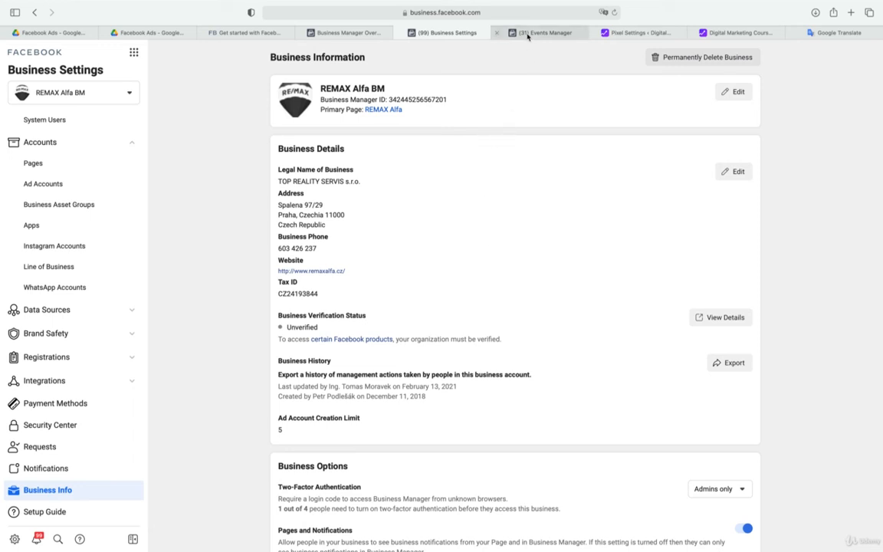
mouse_move(528, 35)
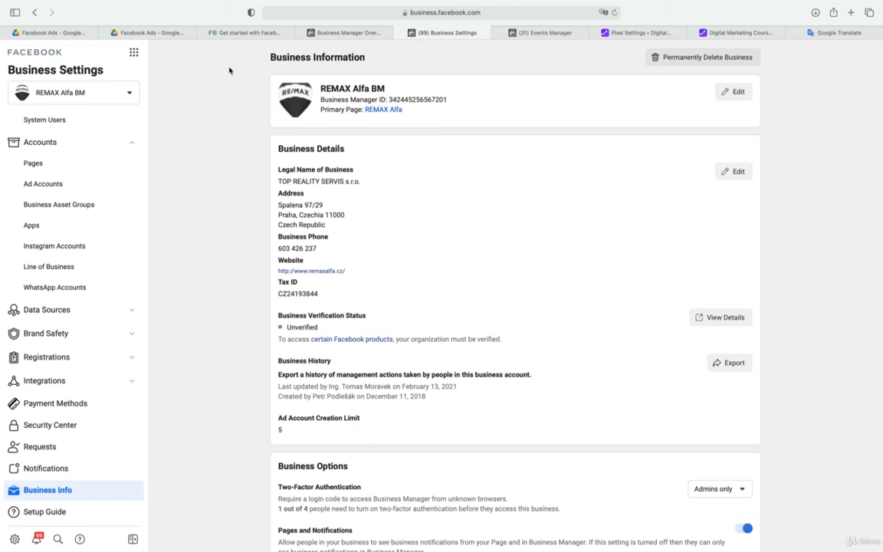
Expand the full list of business tools from Business Settings and open Ads Manager for the REMAX Alfa account
click(134, 54)
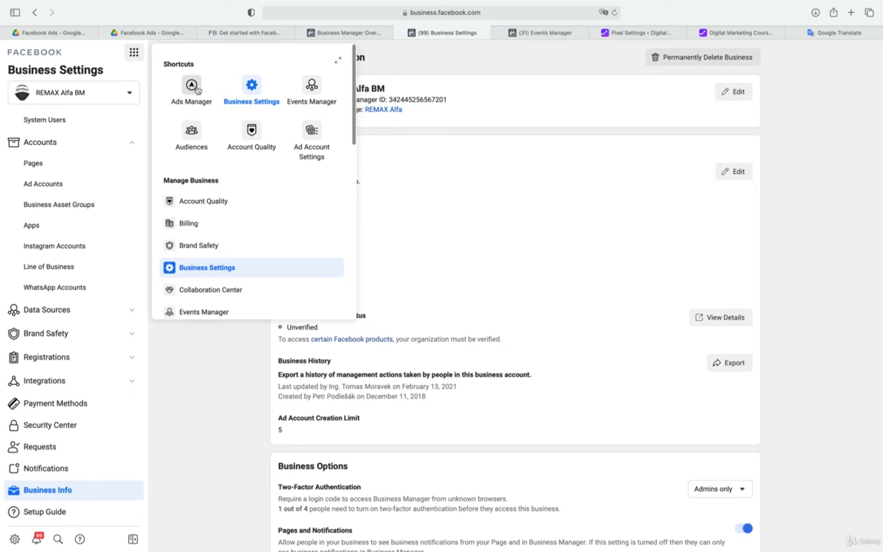
click(338, 60)
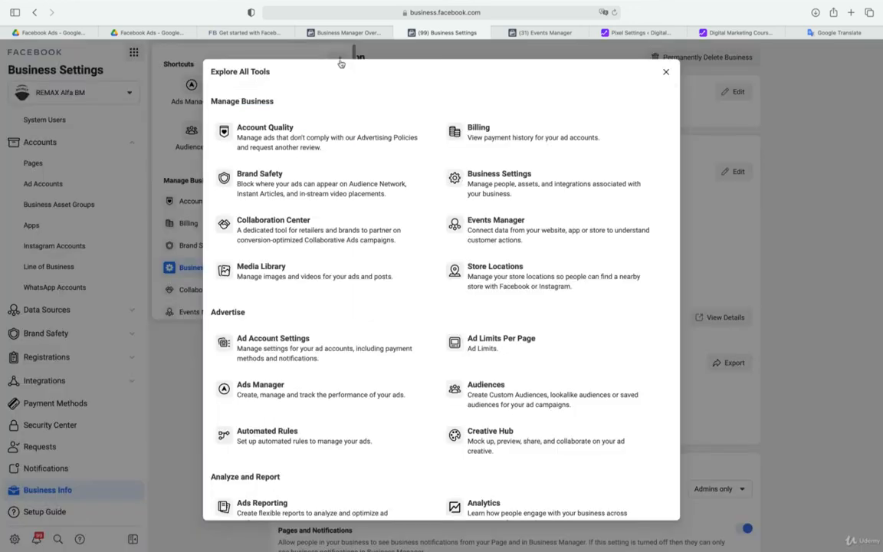
click(256, 391)
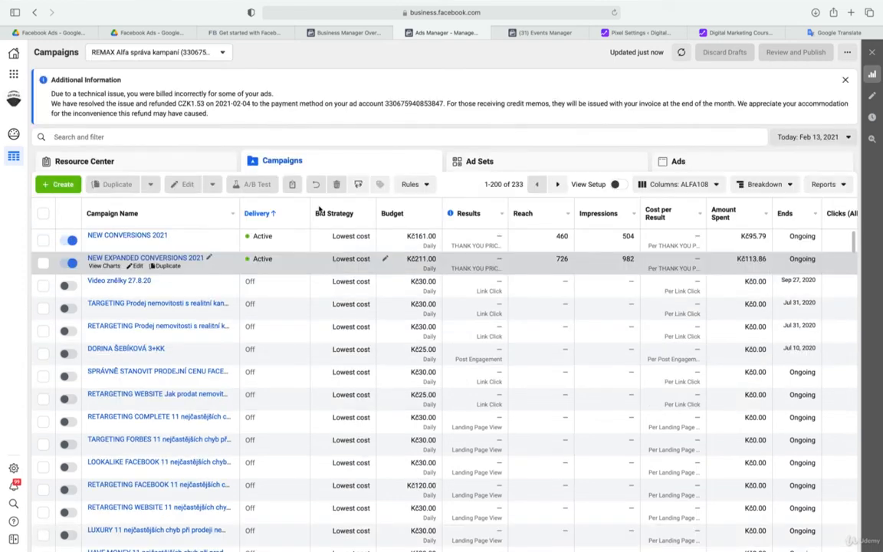
Create a new campaign with the Engagement objective and Post engagement type, and review its settings down to the campaign budget
click(61, 190)
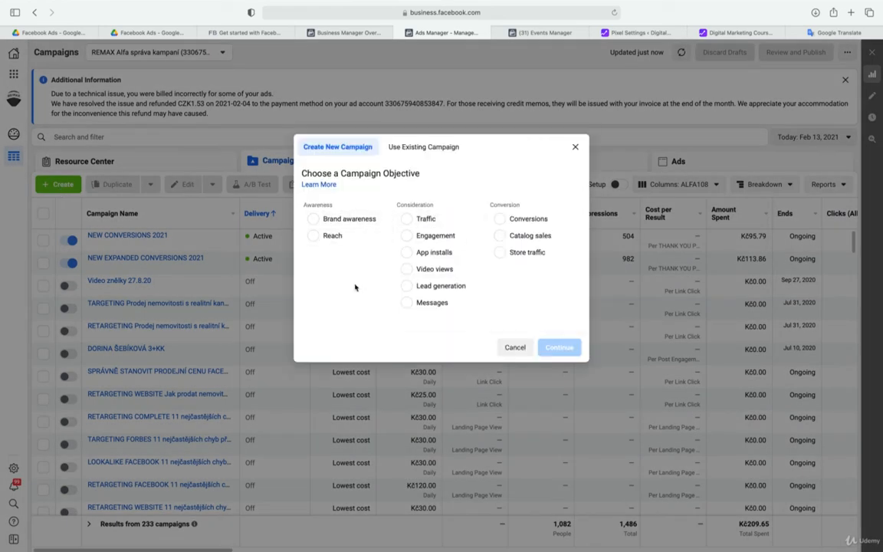
mouse_move(340, 223)
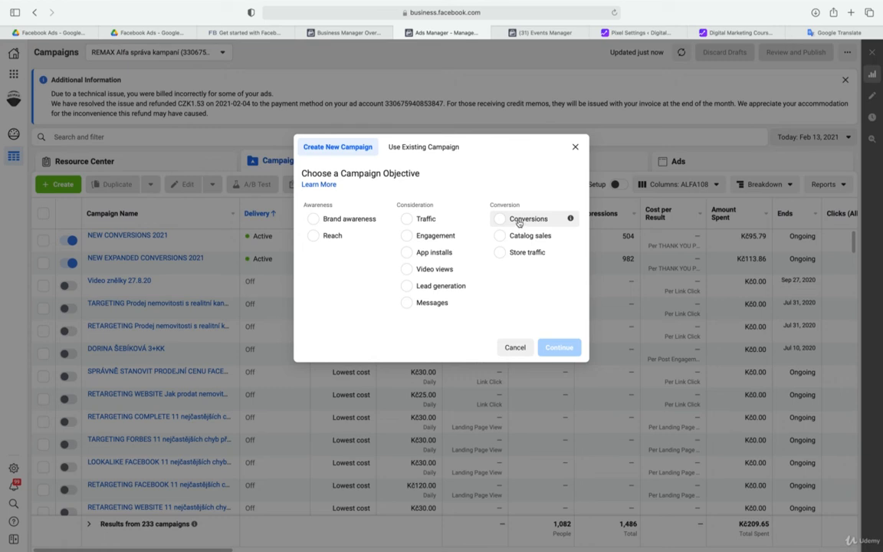
click(444, 237)
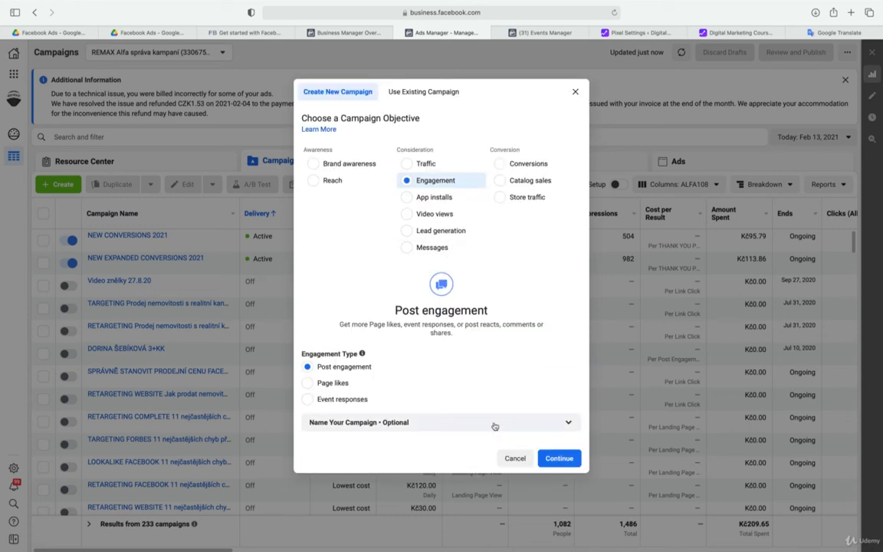
click(560, 459)
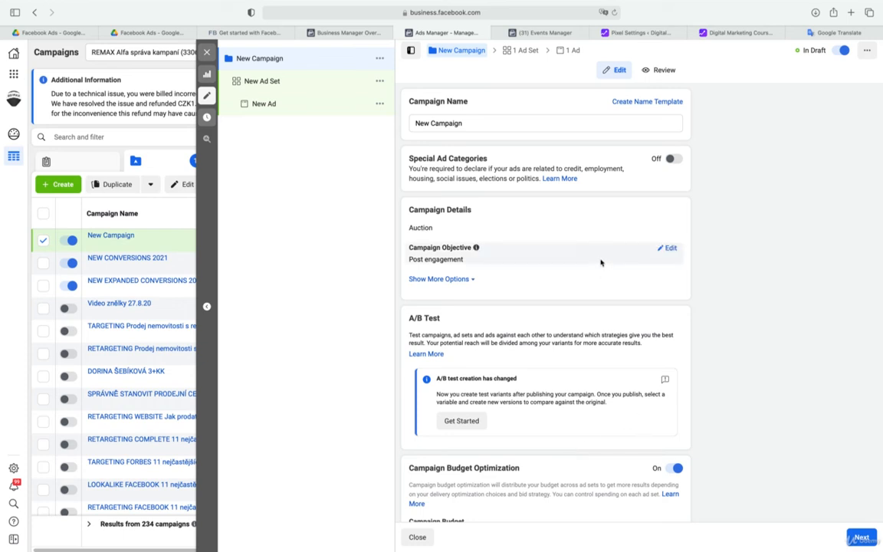
scroll(600, 262, down, 3)
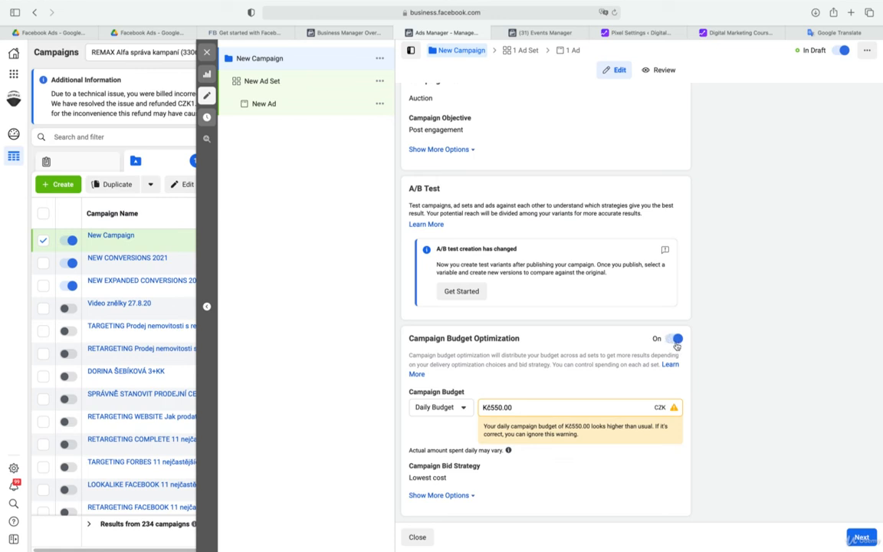
Continue to the ad set settings and look at the existing custom audiences without selecting any
click(860, 538)
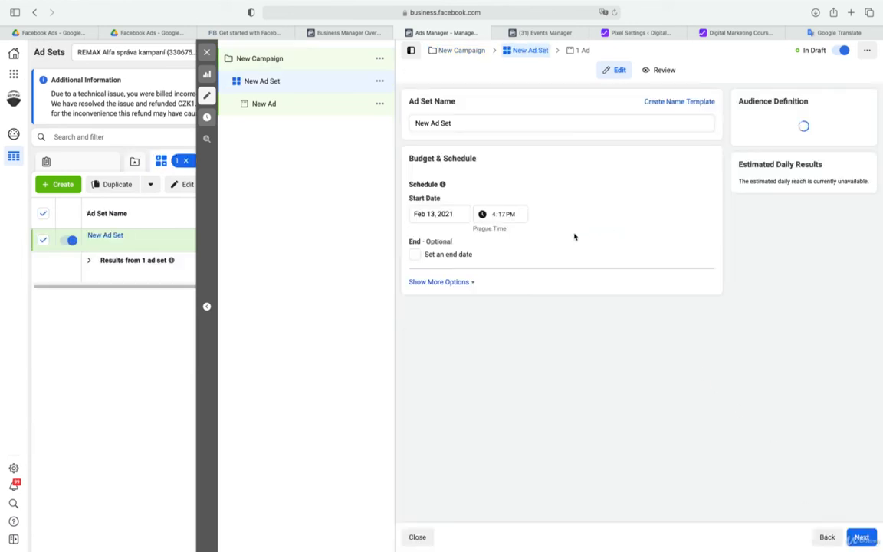
scroll(630, 246, down, 4)
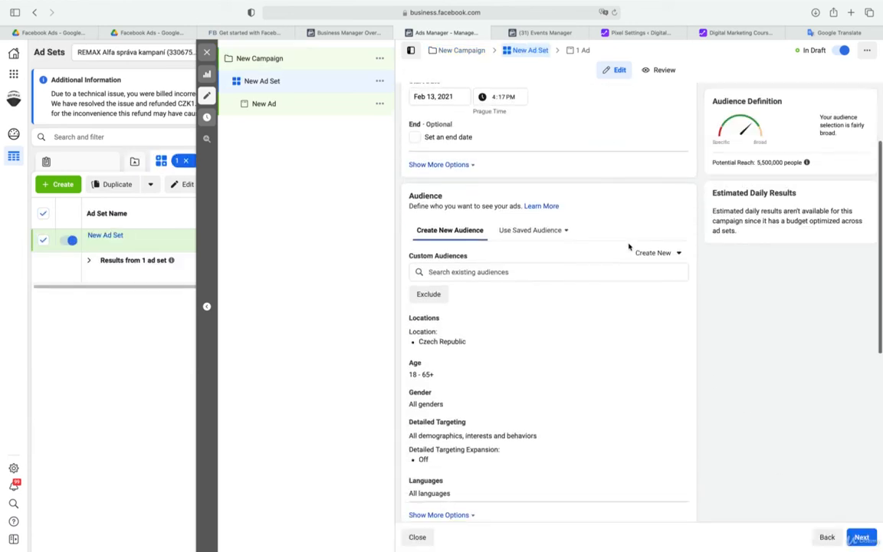
scroll(630, 246, down, 1)
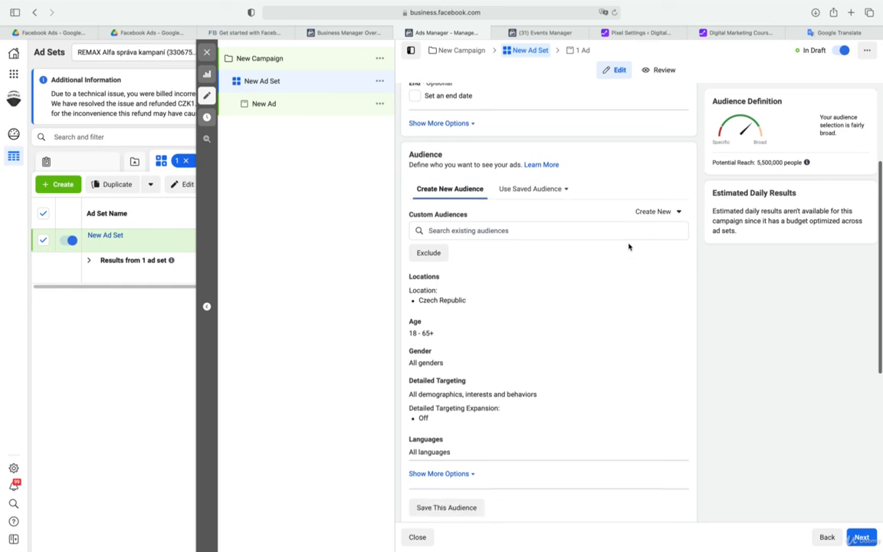
click(546, 233)
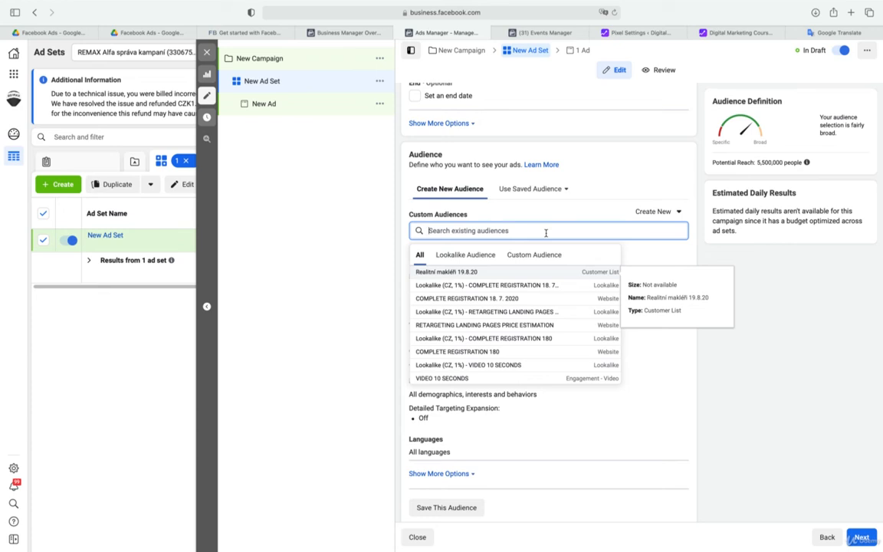
click(735, 420)
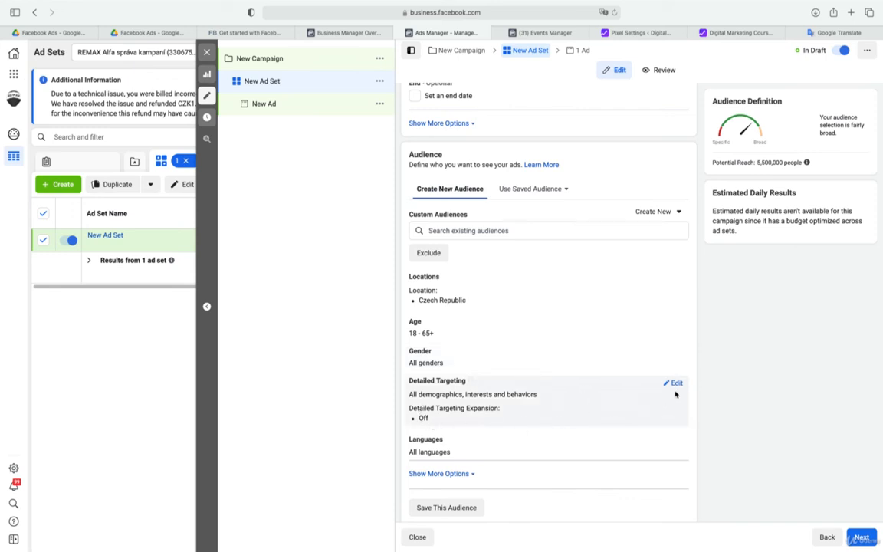
Open the ad set's detailed targeting for editing and try Detailed Targeting Expansion by switching it on and off again
click(677, 384)
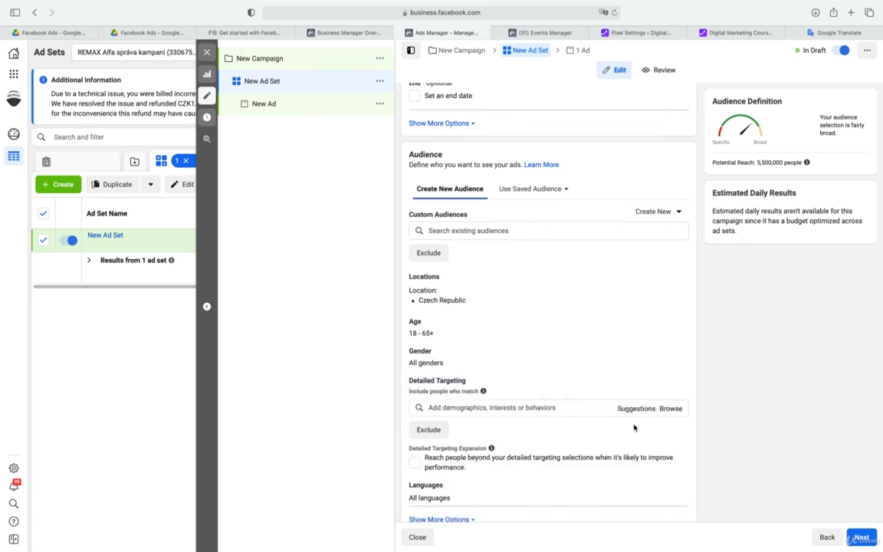
scroll(634, 426, down, 1)
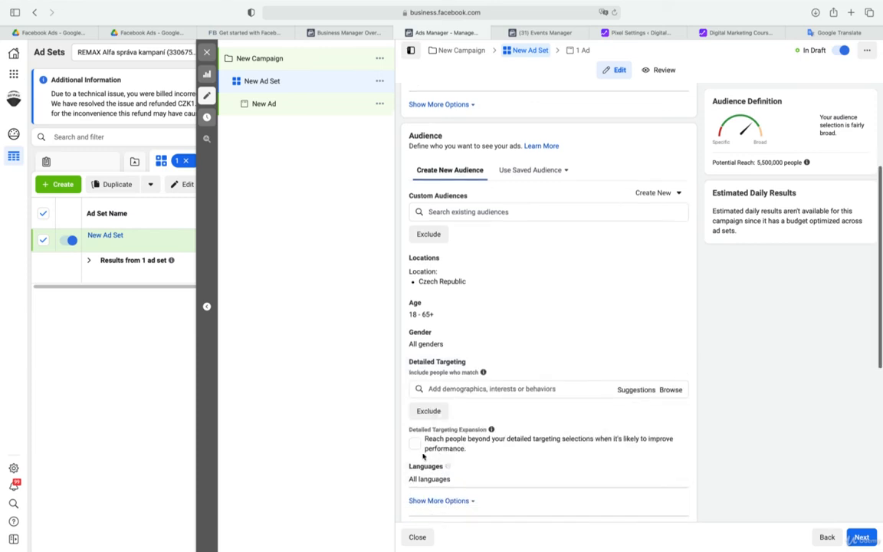
click(415, 444)
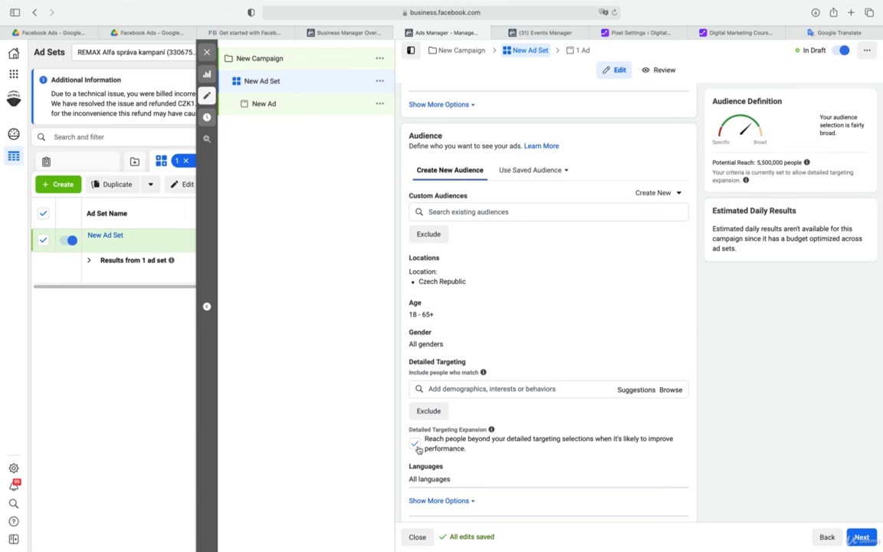
click(414, 445)
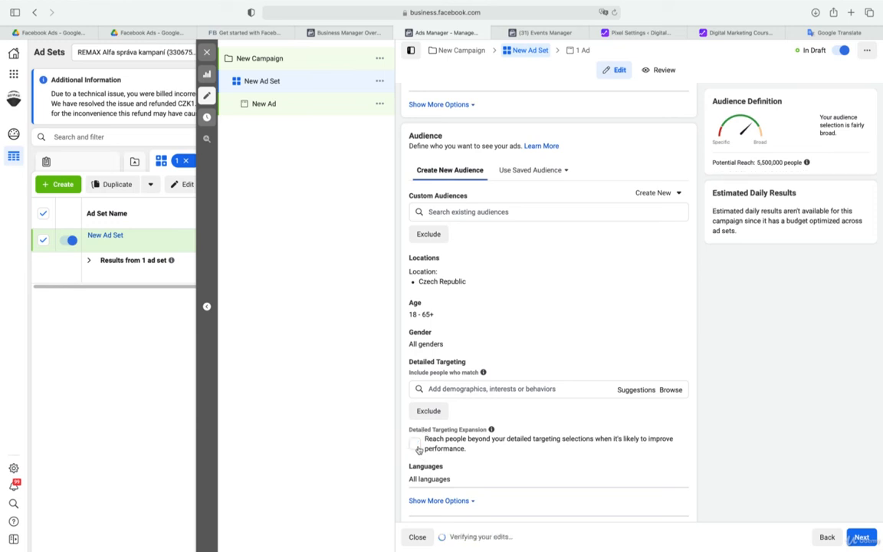
Change the ad set's audience location to Prague, Czech Republic
mouse_move(452, 282)
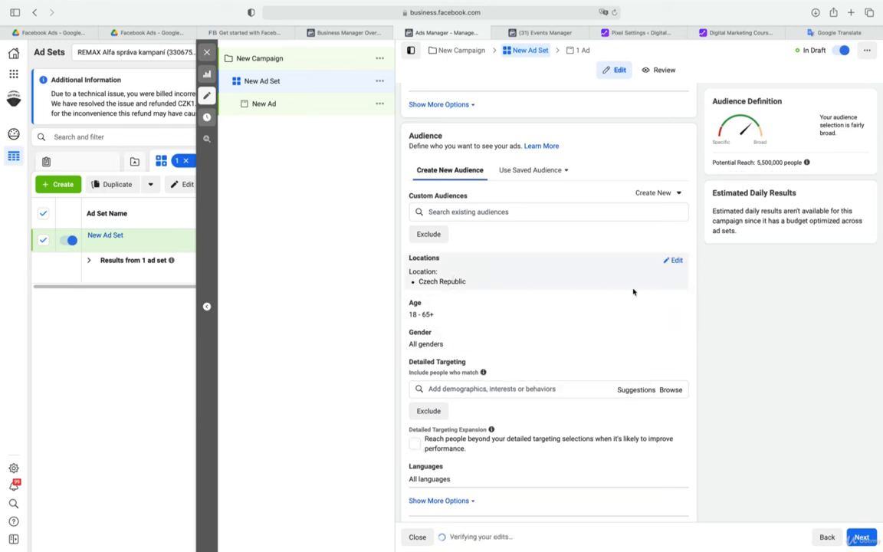
click(676, 261)
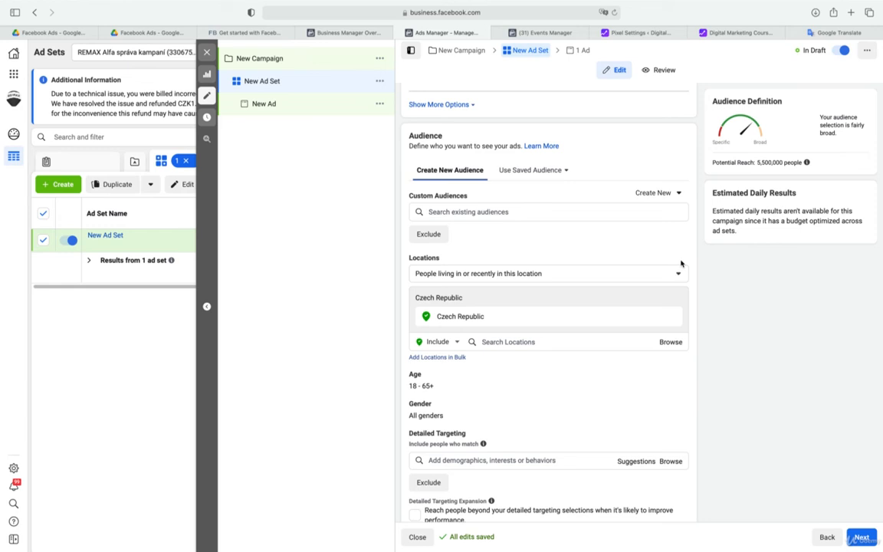
click(499, 342)
text(prague)
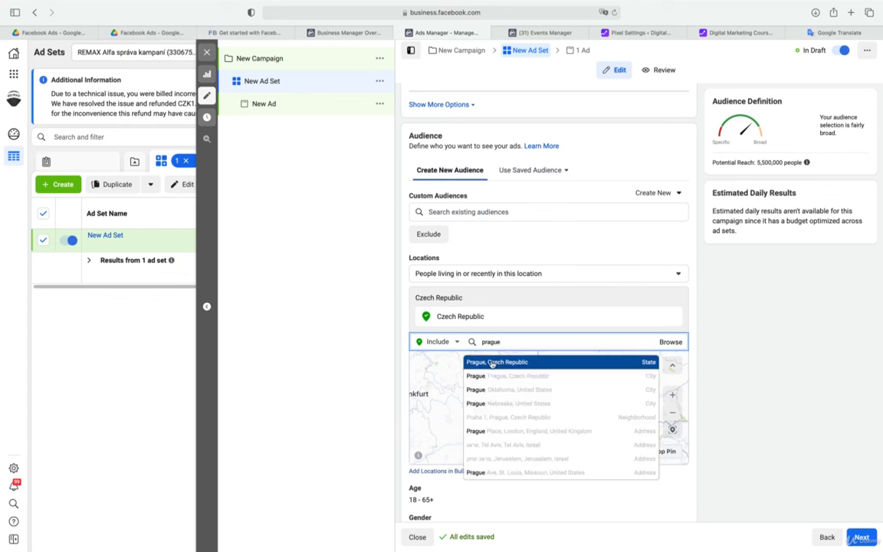
click(540, 361)
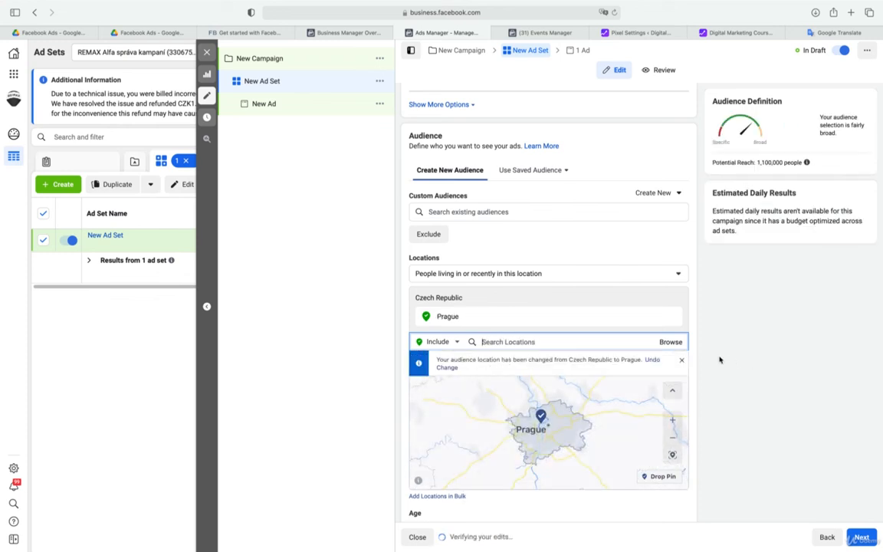
Open the audience age range for editing and look at the minimum age choices without changing them
scroll(721, 358, down, 5)
scroll(720, 358, down, 1)
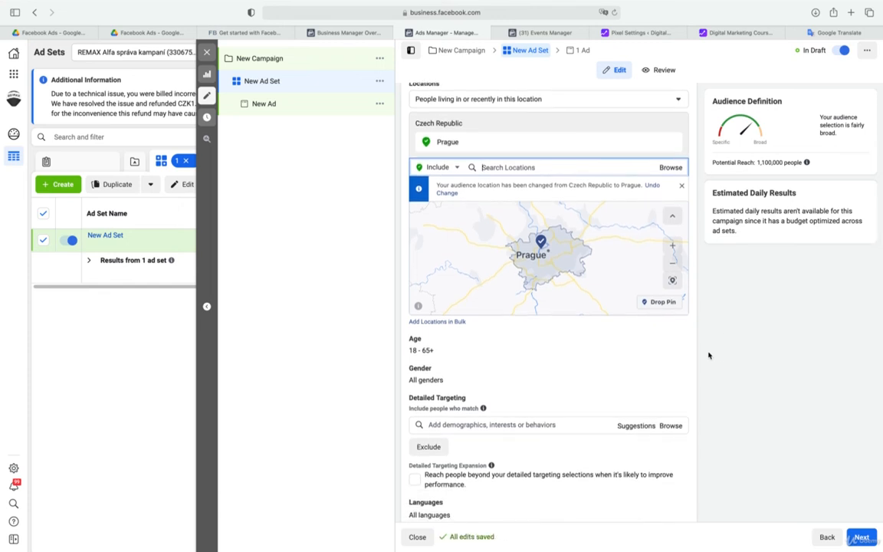
click(675, 341)
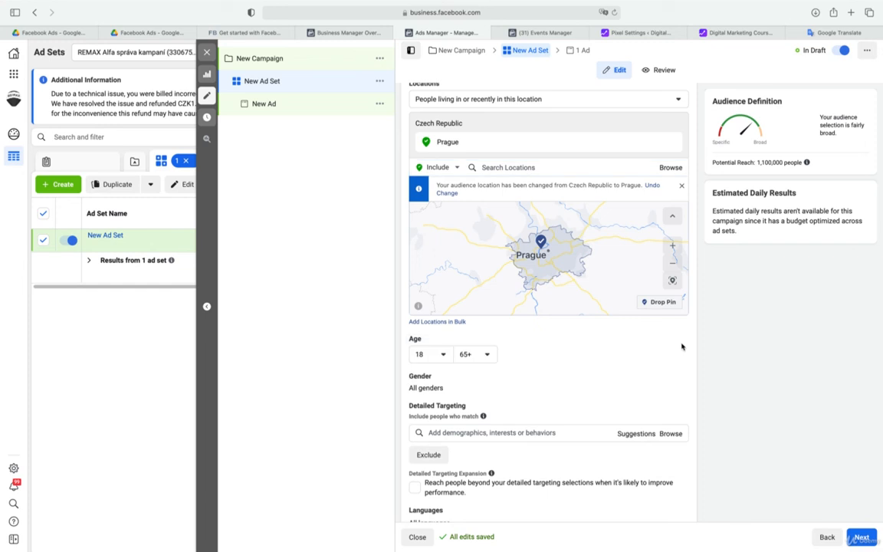
click(439, 356)
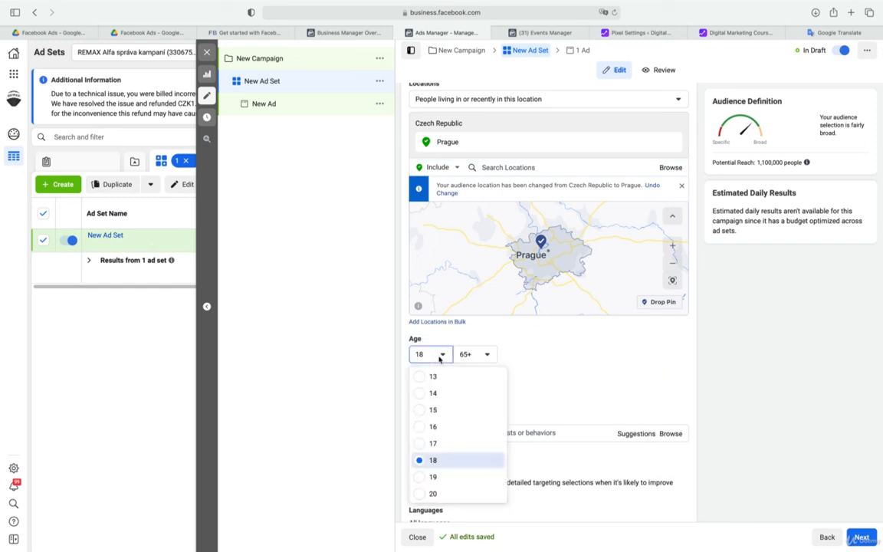
click(524, 352)
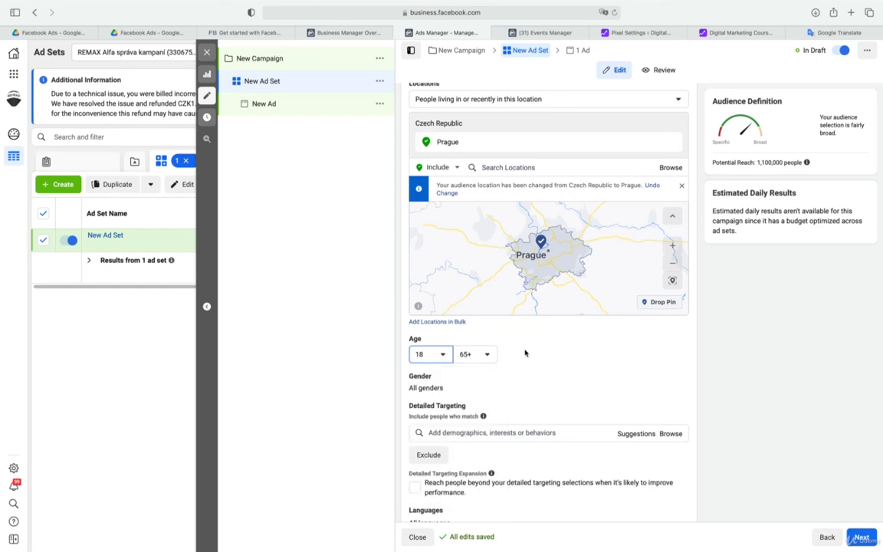
Add the interests Luxury real estate and Real estate investing to the detailed targeting and view further suggestions
click(545, 433)
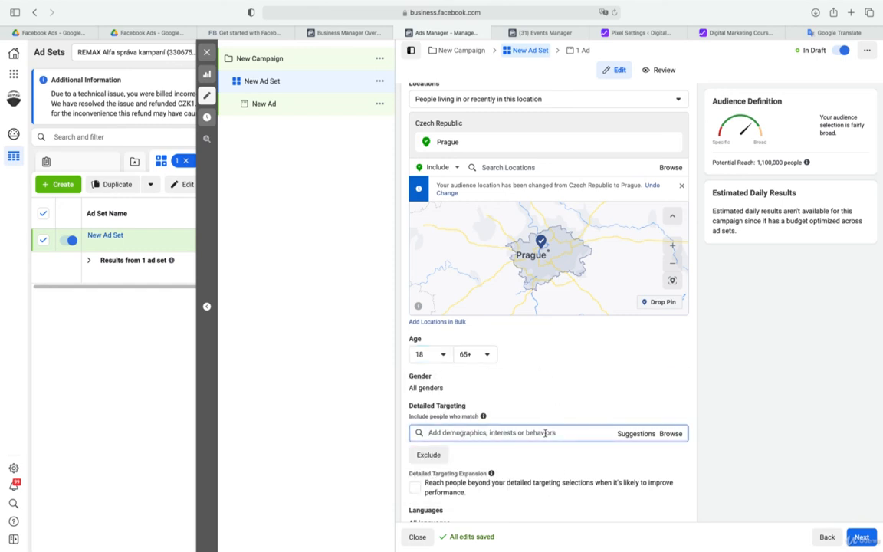
text(luxury)
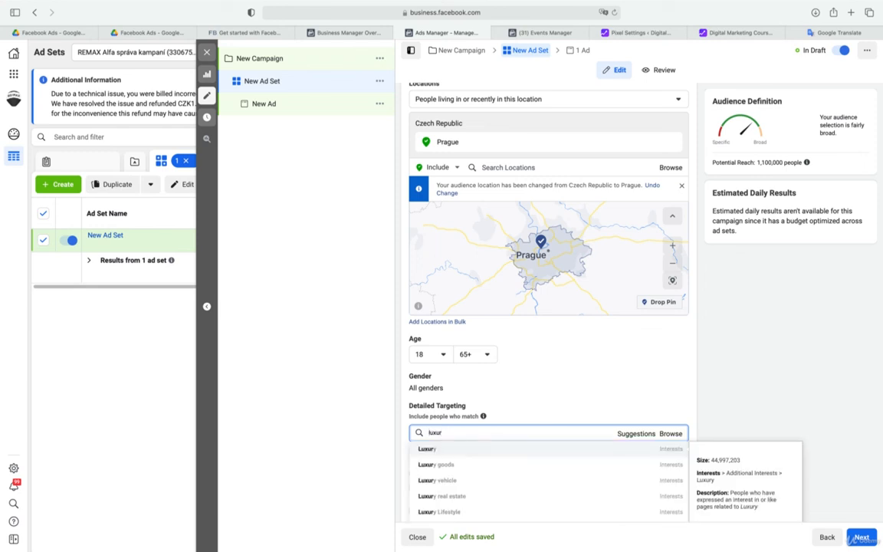
click(453, 496)
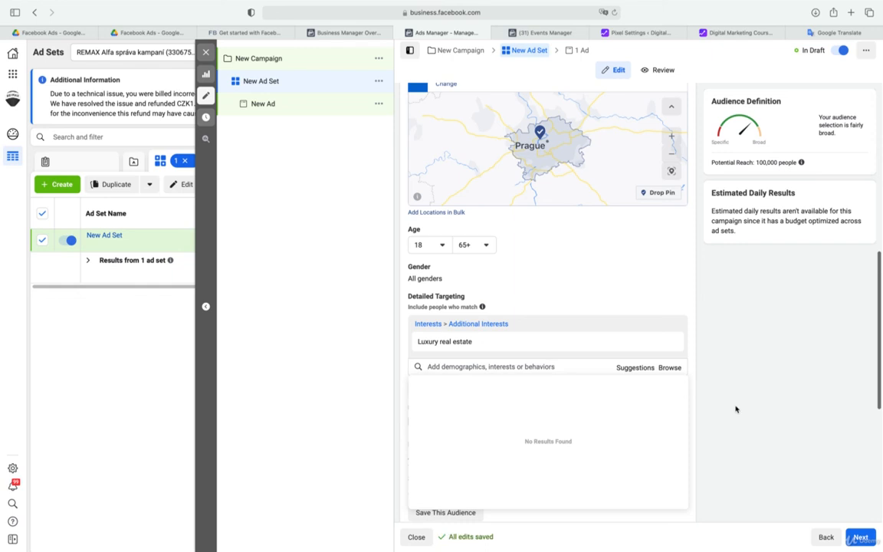
click(642, 370)
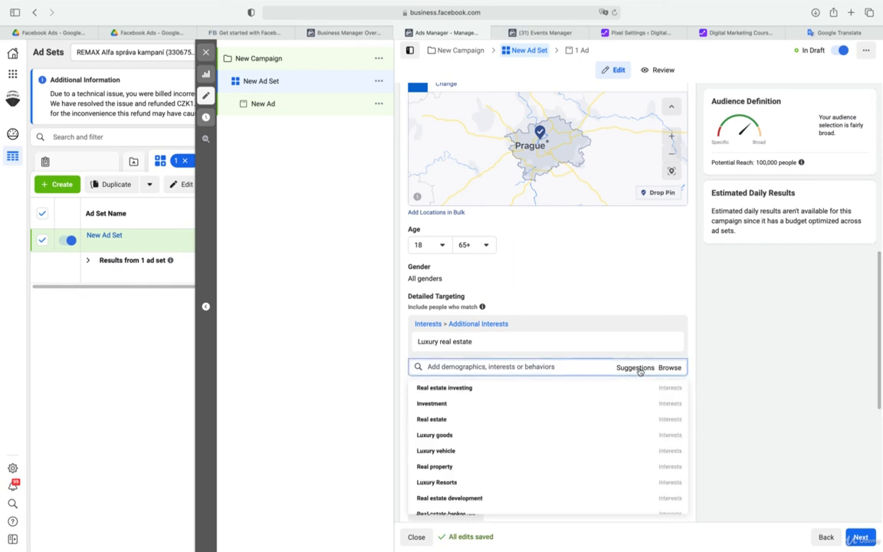
click(449, 389)
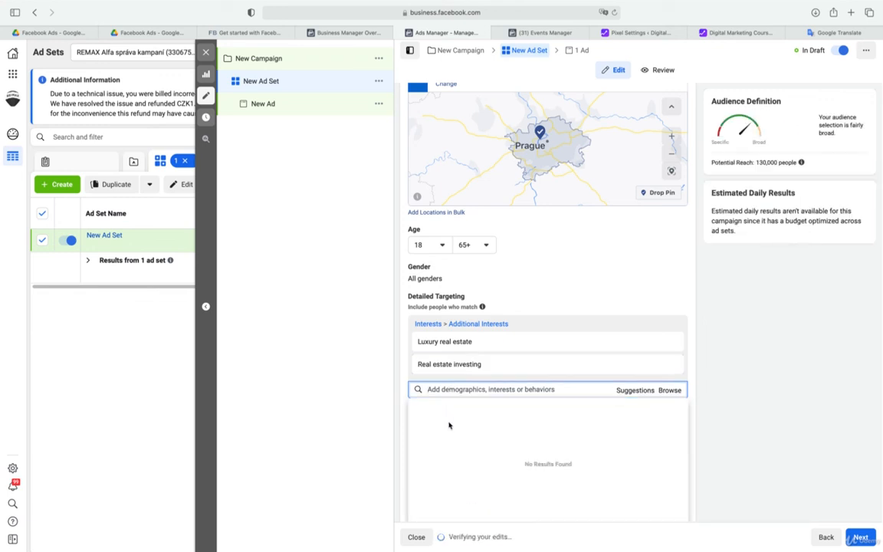
click(632, 391)
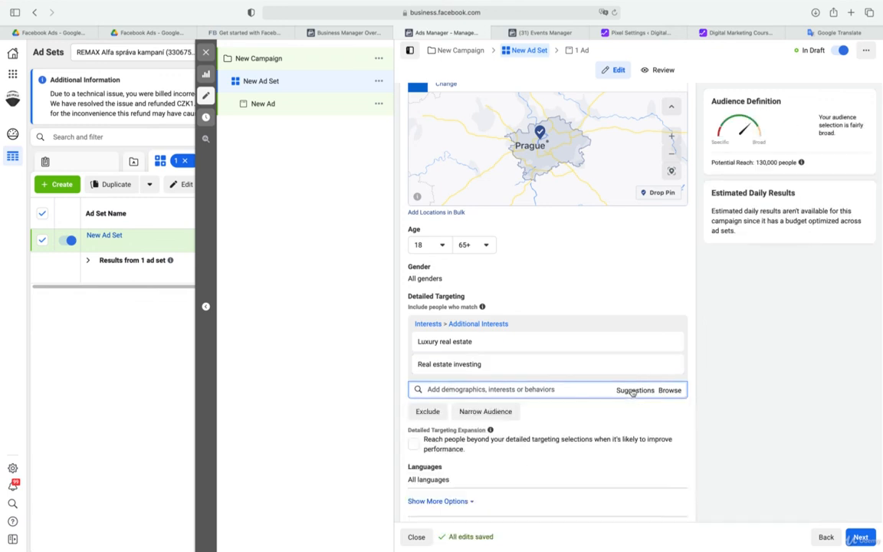
click(633, 391)
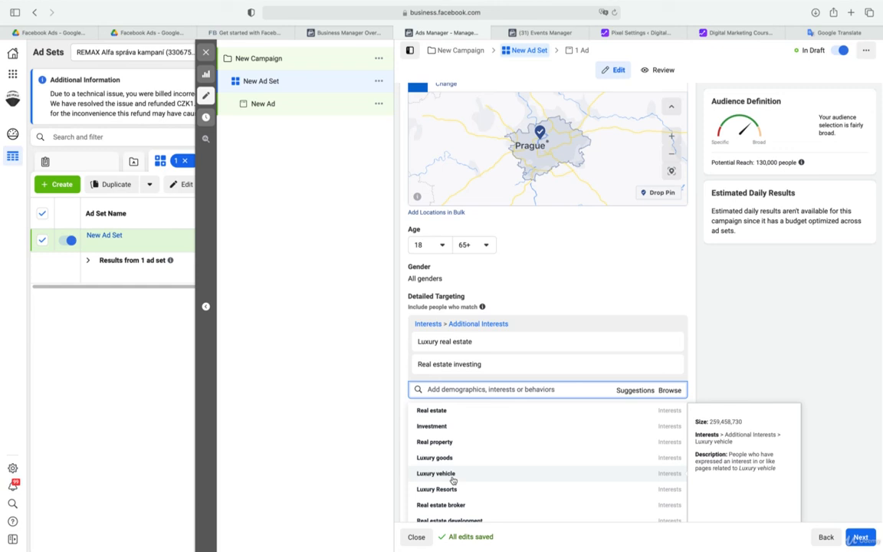
Close the ad set editor without publishing the drafts and delete the draft campaign New Campaign
click(206, 54)
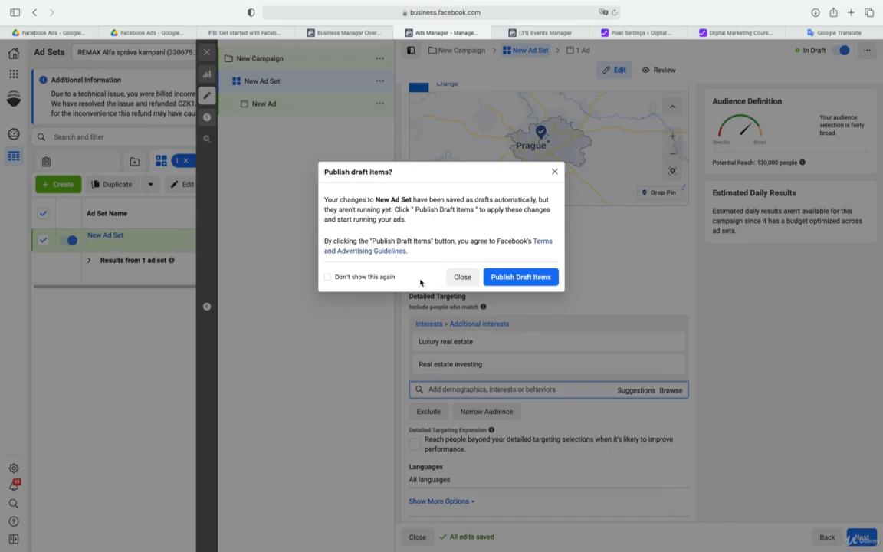
click(462, 277)
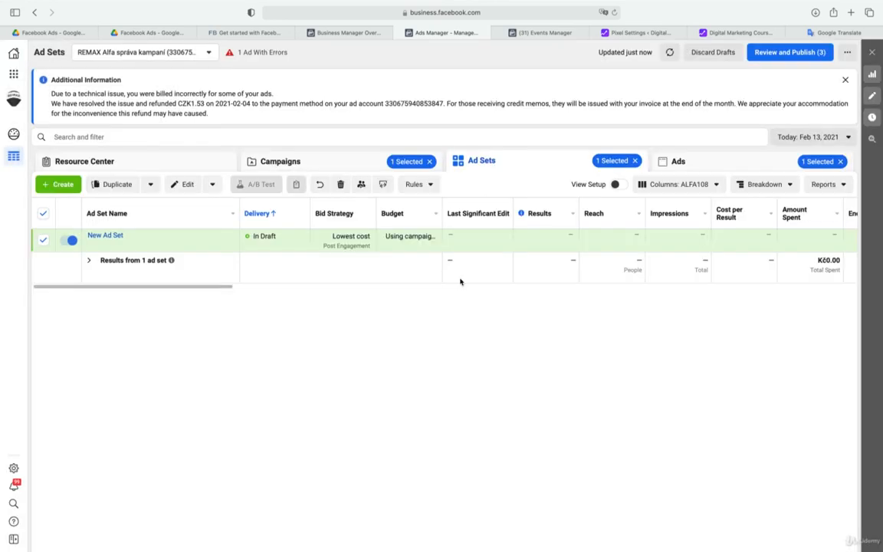
click(356, 162)
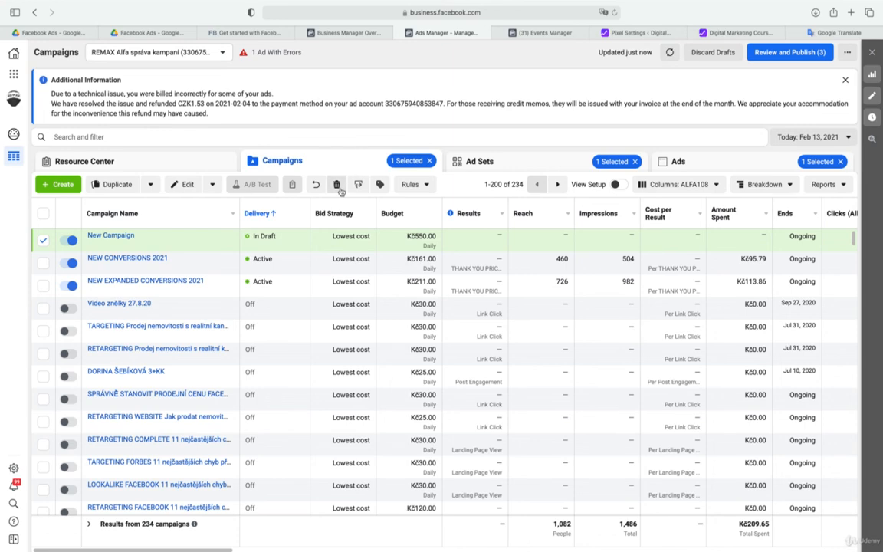
click(338, 184)
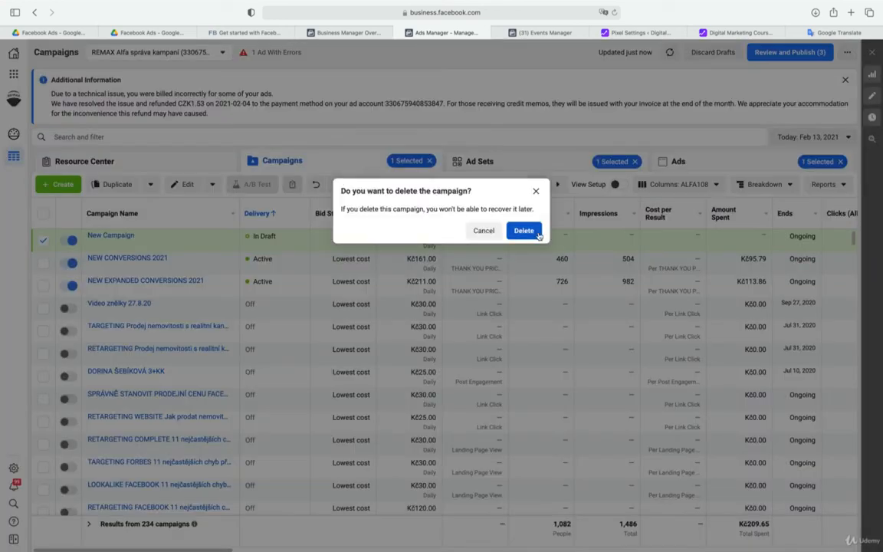
click(524, 231)
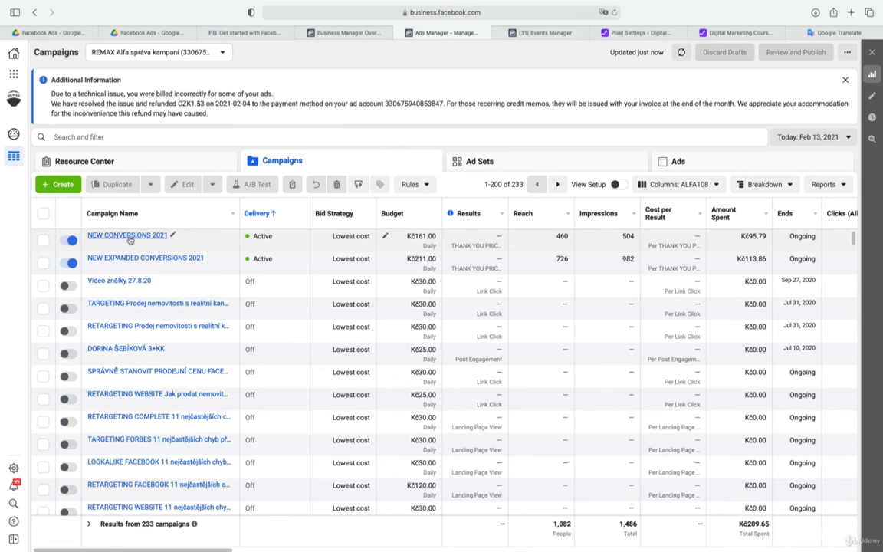
View the ad set of the NEW CONVERSIONS 2021 campaign and the ads inside it
mouse_move(151, 250)
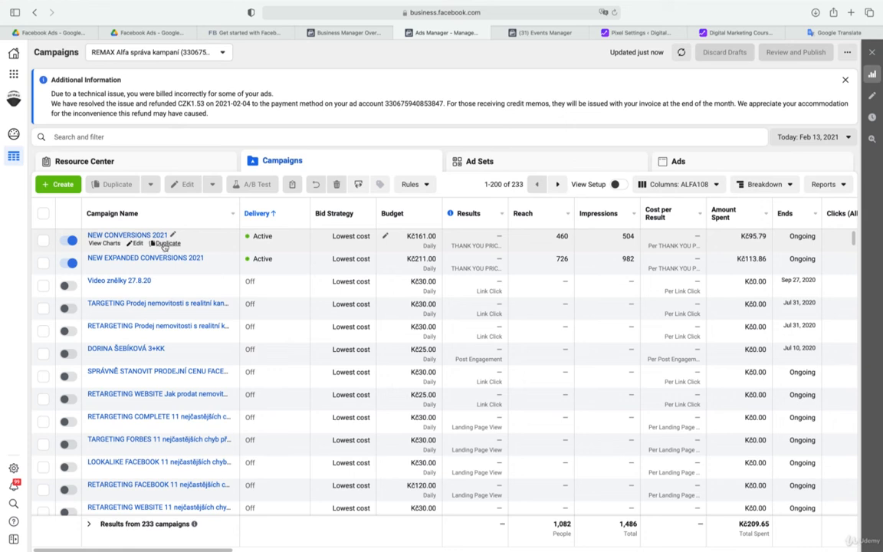
click(155, 237)
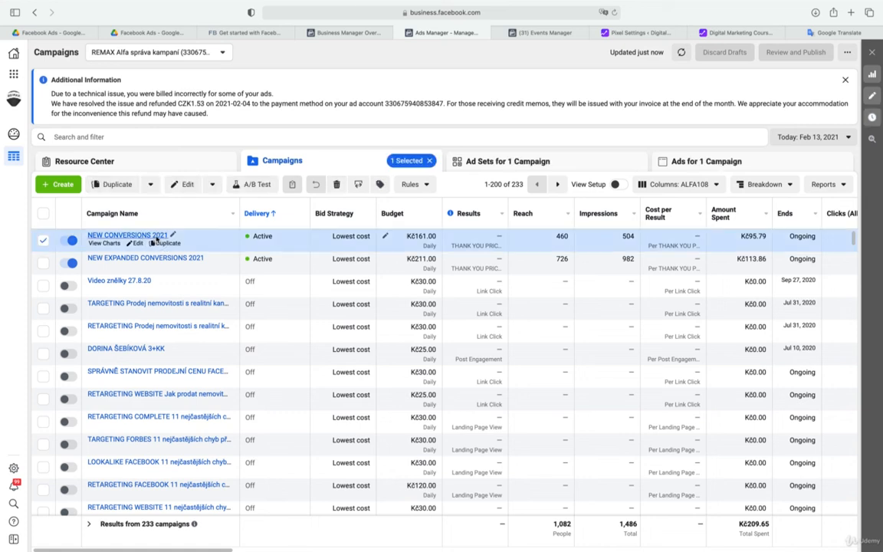
mouse_move(163, 244)
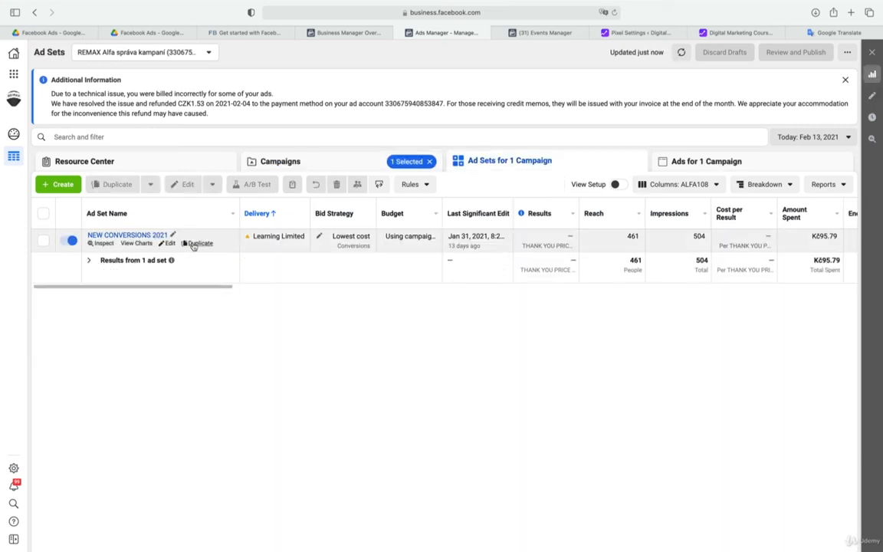
click(138, 235)
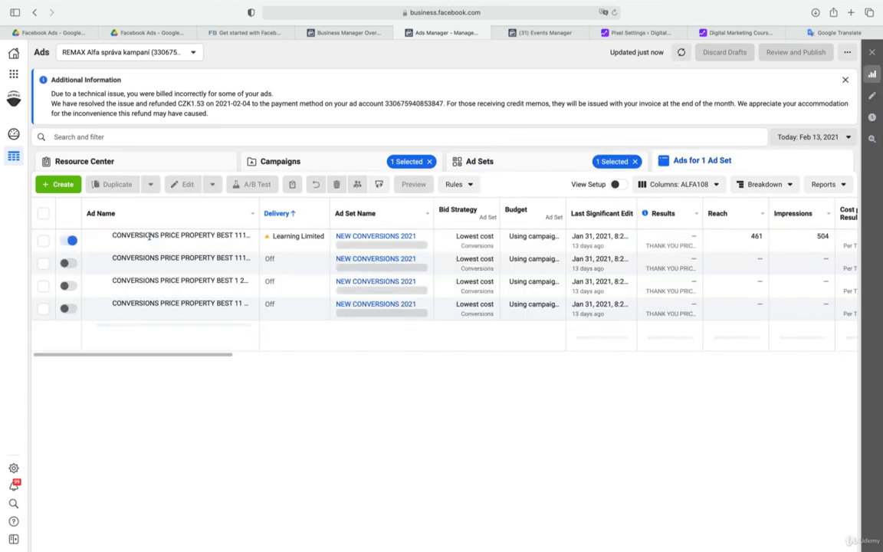
mouse_move(176, 242)
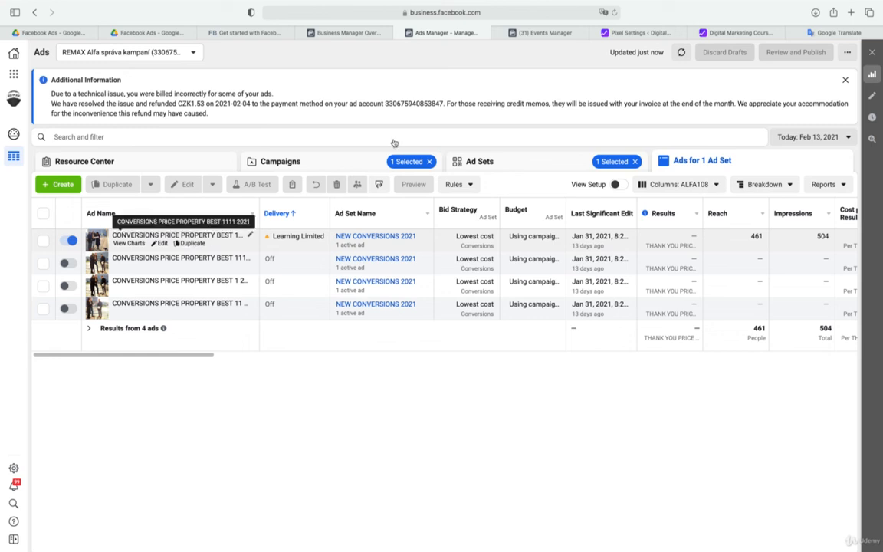
Open the Audiences tool to view the ad account's list of audiences
click(14, 74)
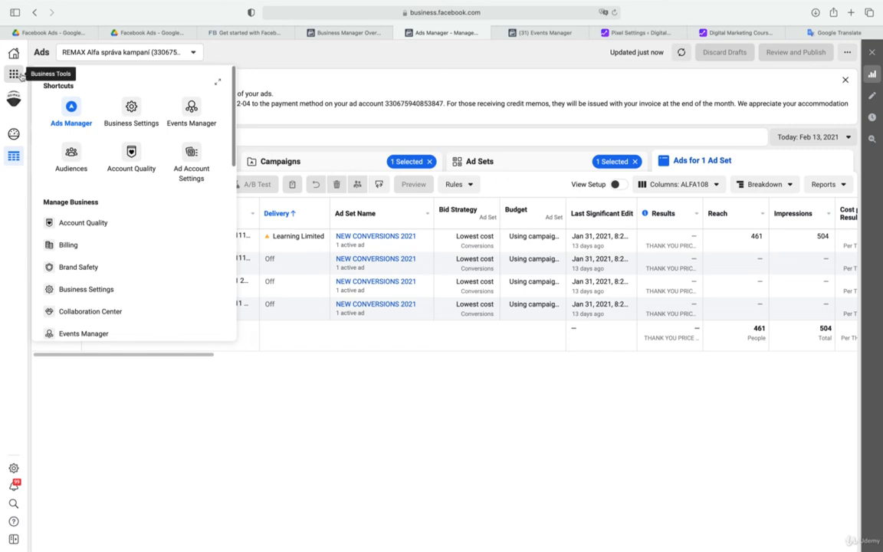
click(72, 156)
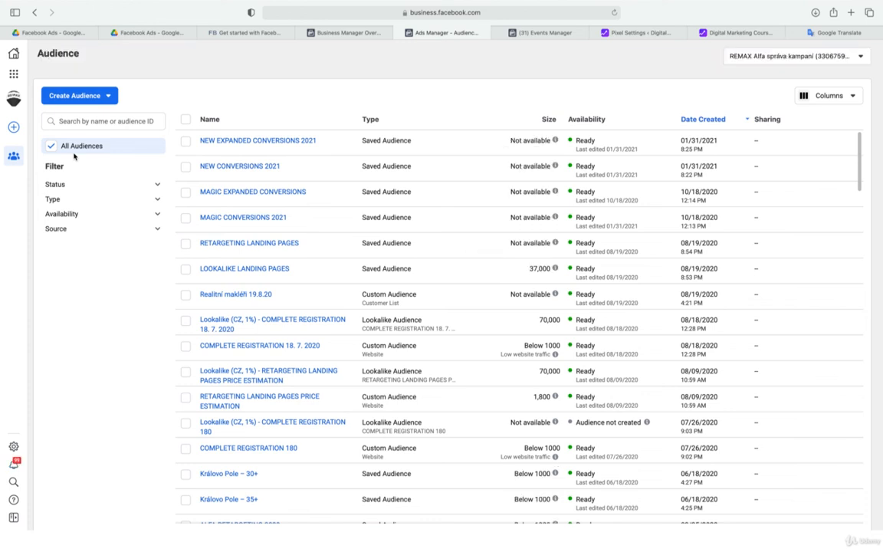
Start creating a custom audience with Facebook Page as its source
click(110, 98)
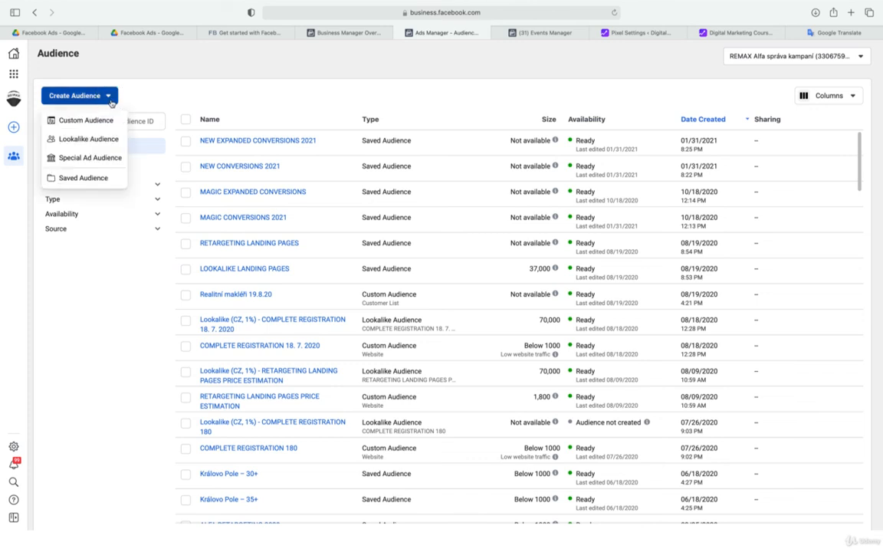
mouse_move(89, 122)
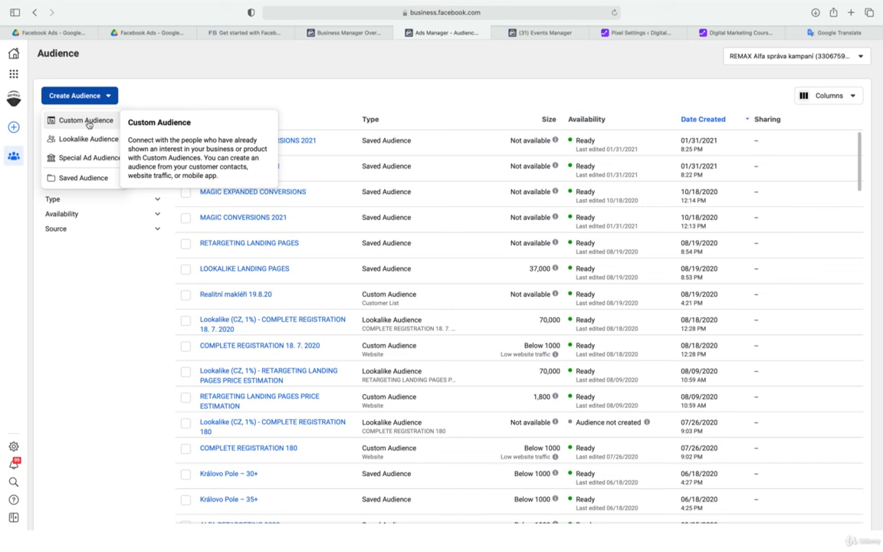
click(86, 121)
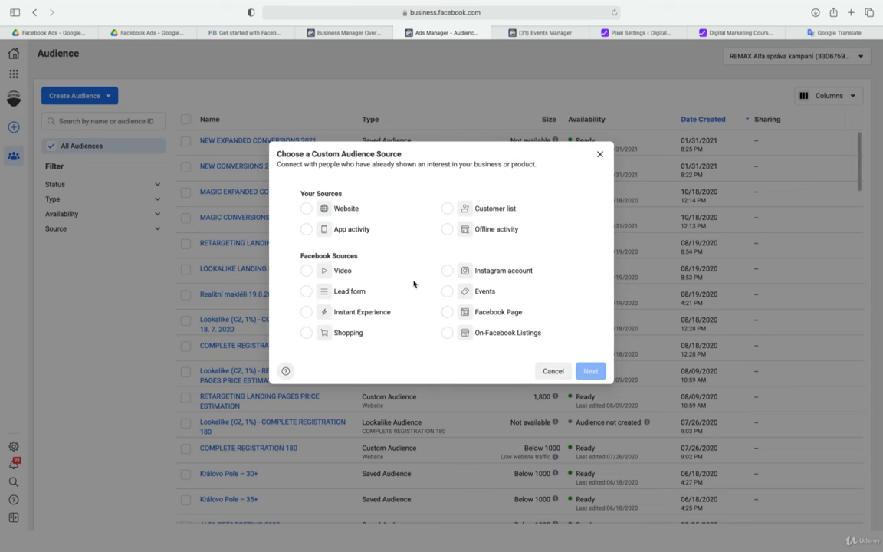
click(500, 313)
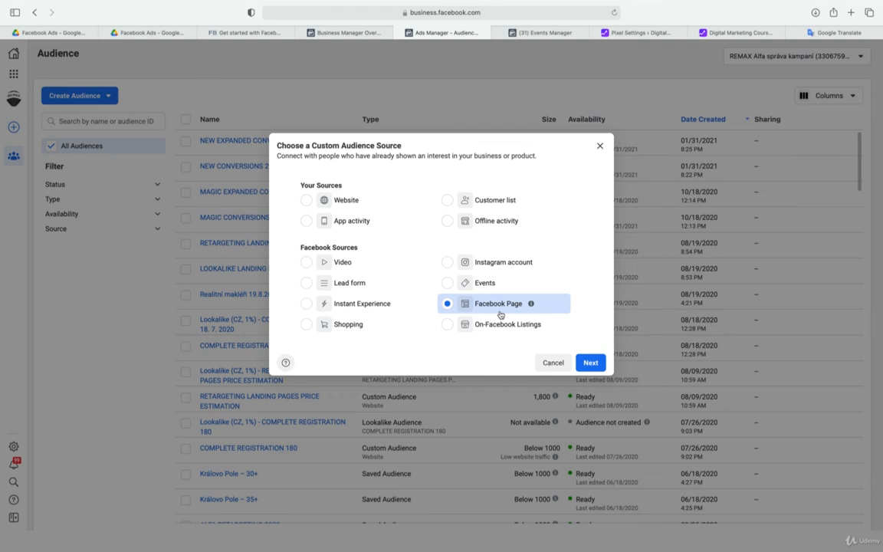
click(589, 361)
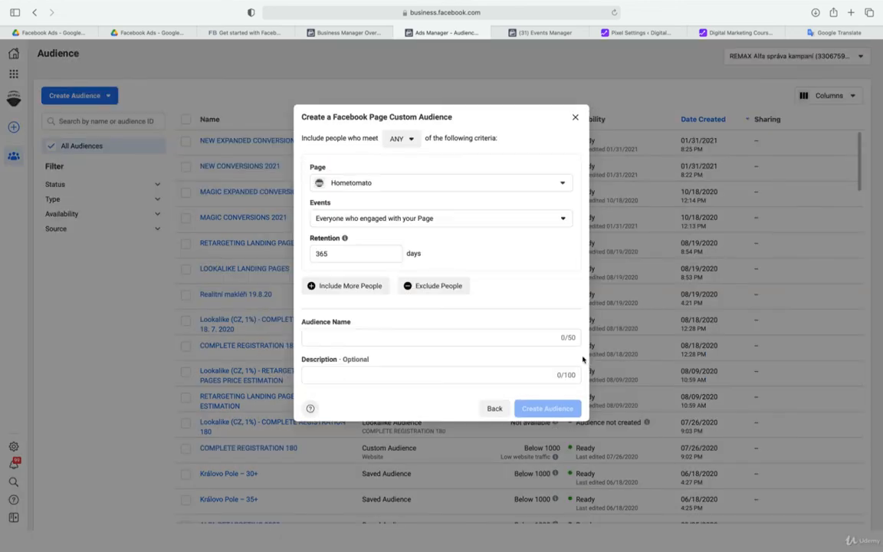
Search for alfa and select REMAX Alfa as the custom audience's page
click(488, 186)
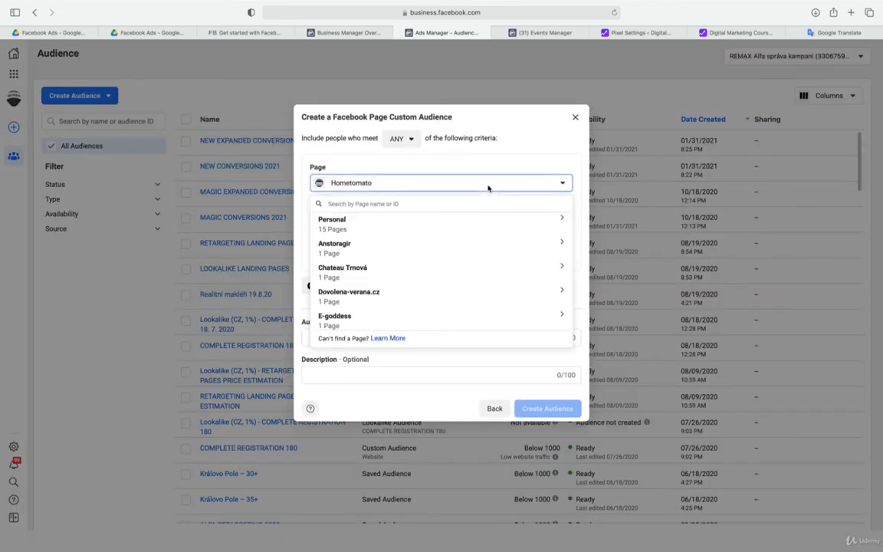
text(alfa)
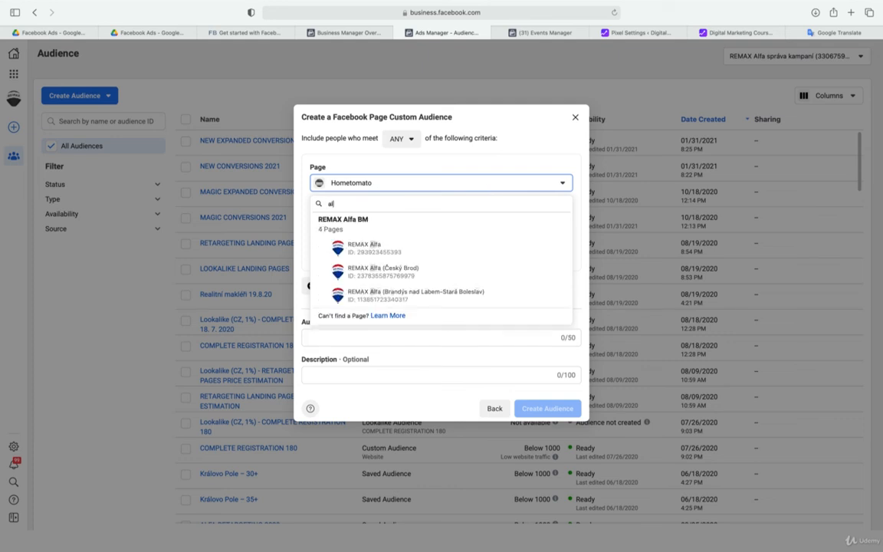
click(377, 245)
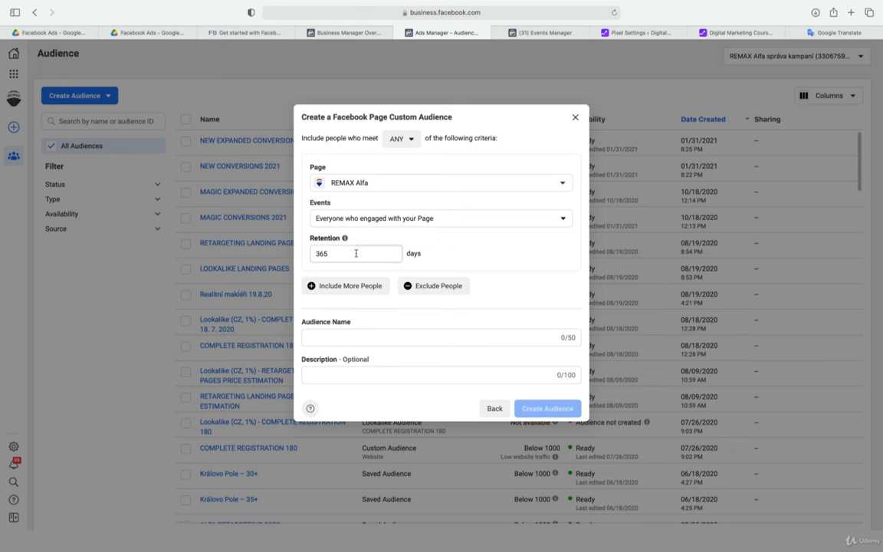
Try retention periods of 14 and 30 days for the page audience, then restore 365 days
drag(355, 253, 311, 255)
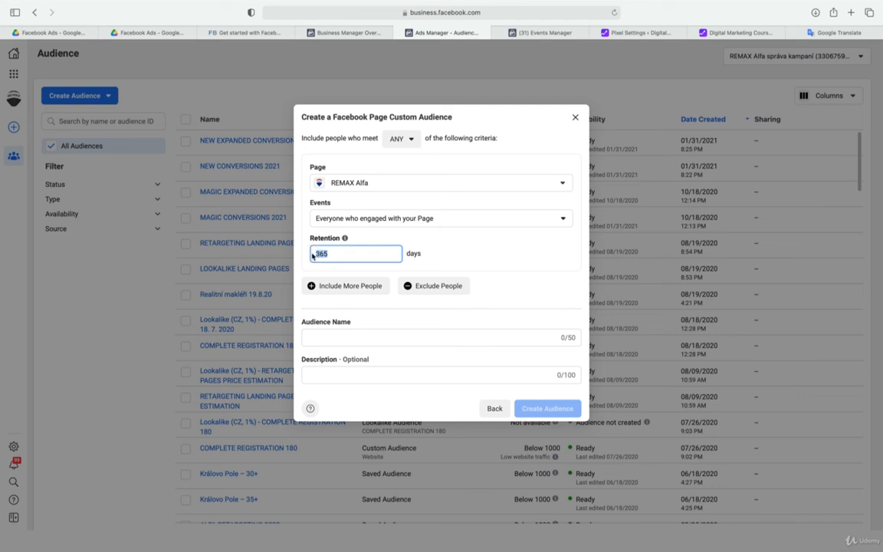
text(14)
key(BackSpace)
key(BackSpace)
text(3)
text(0)
key(BackSpace)
key(BackSpace)
text(365)
Name the custom audience FACEBOOK 365 2021 and copy the same text into its description
click(357, 340)
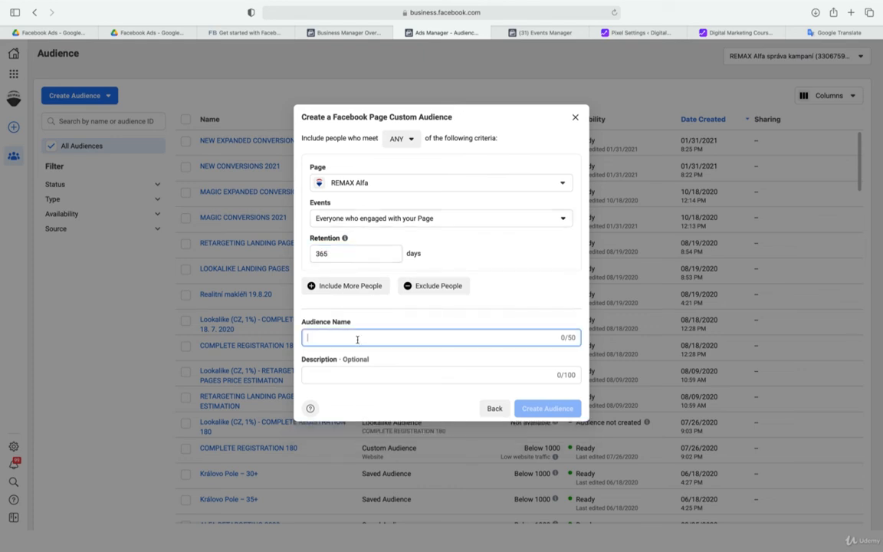
text(FACEBOOK )
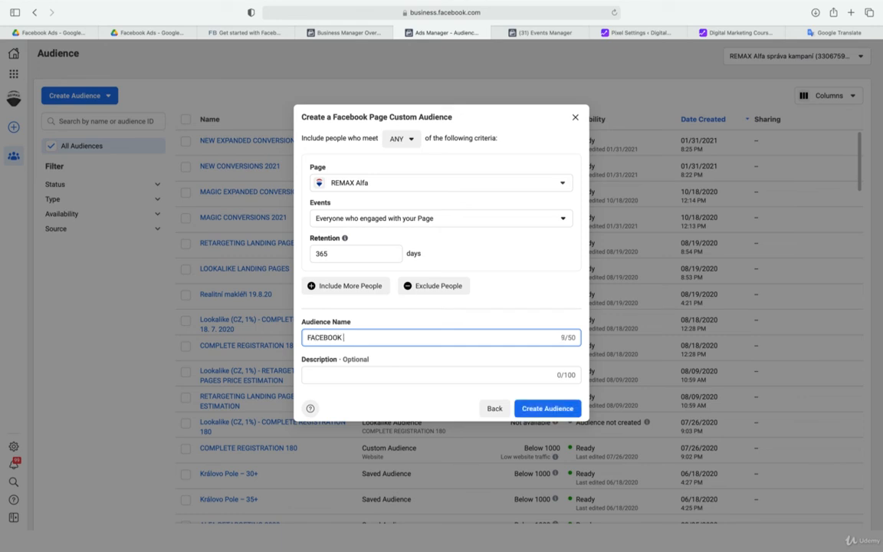
text(365 2021)
key(super+a)
key(super+c)
click(354, 375)
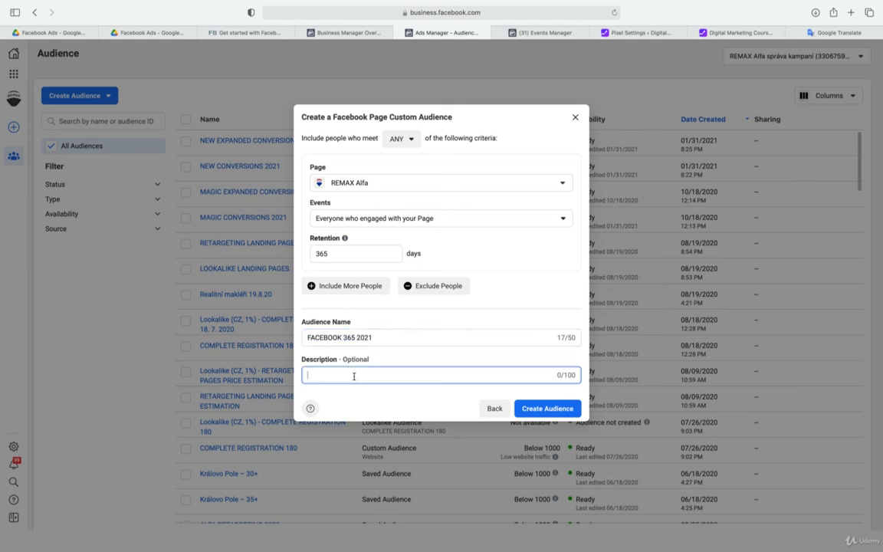
key(super+v)
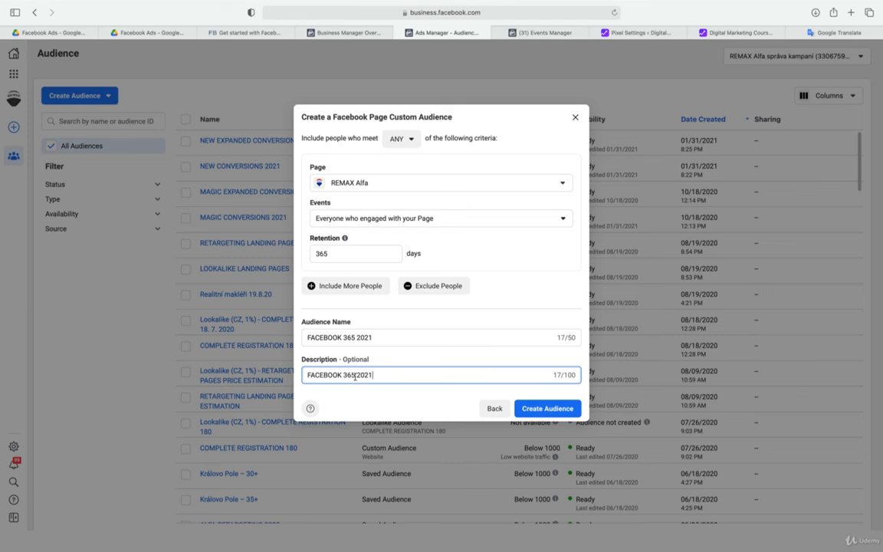
View the Facebook Ads Intelligence.JPG image in Google Drive and return to the custom audience form in Ads Manager
click(69, 32)
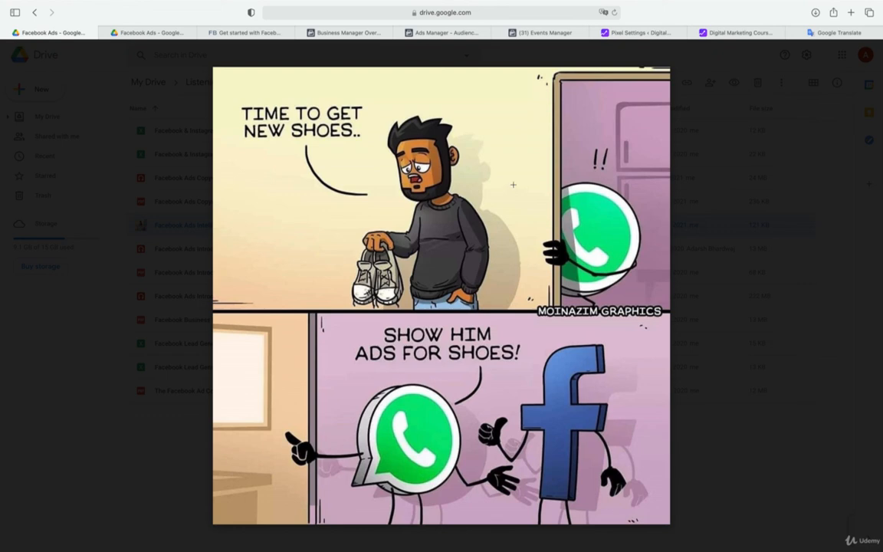
click(366, 33)
click(434, 33)
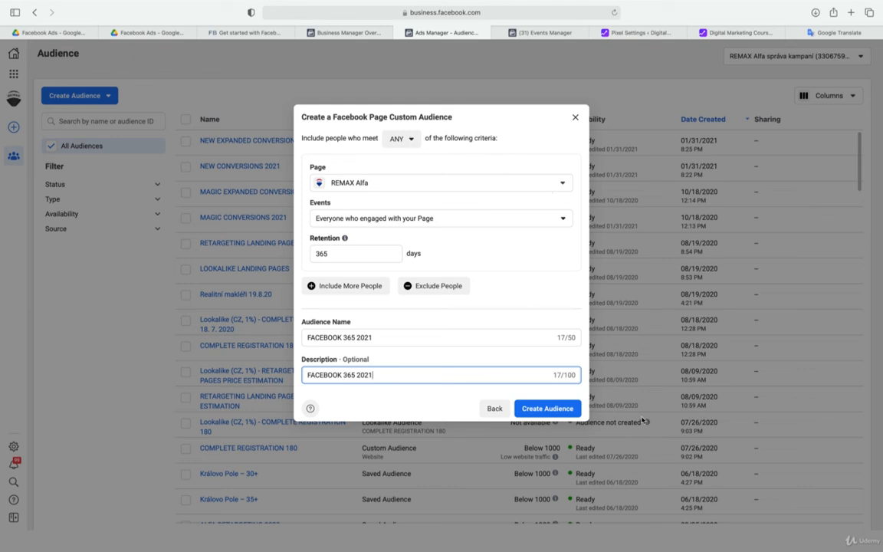
Create the custom audience and set up a lookalike audience from it with Czech Republic as the location
click(570, 411)
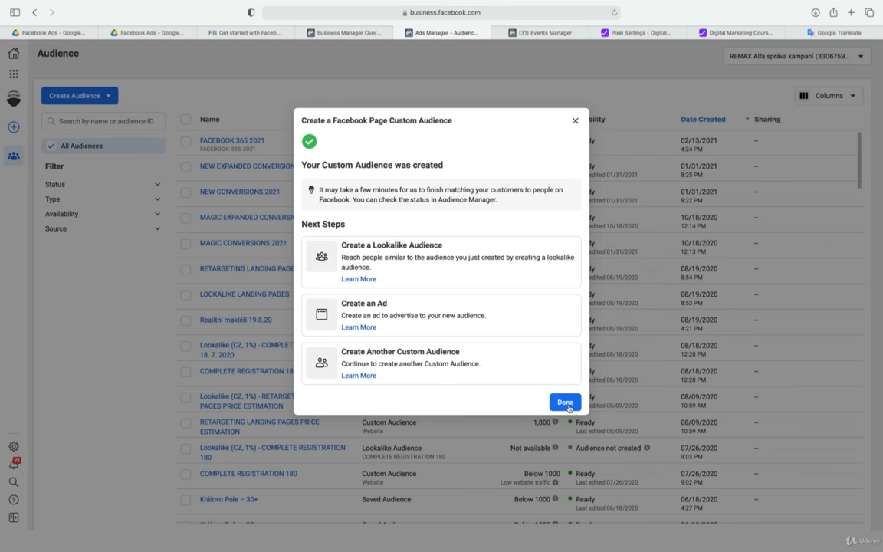
click(493, 255)
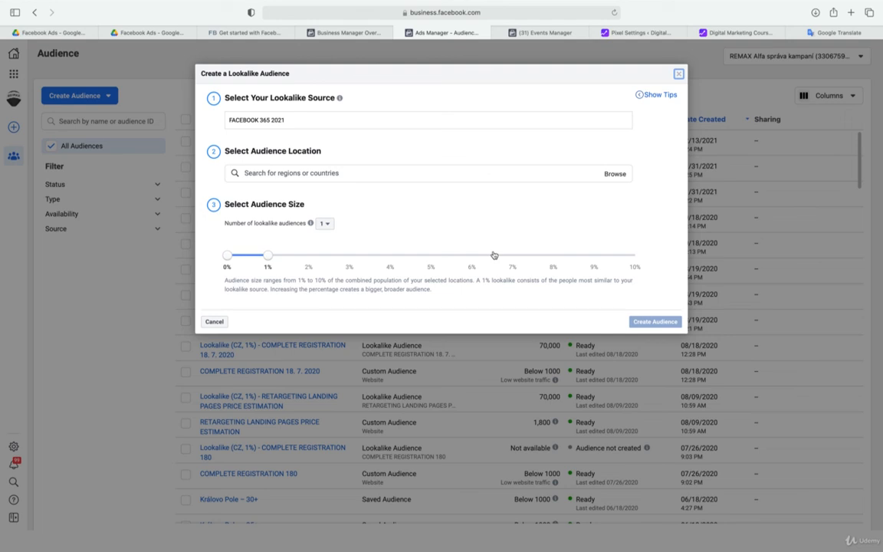
click(426, 174)
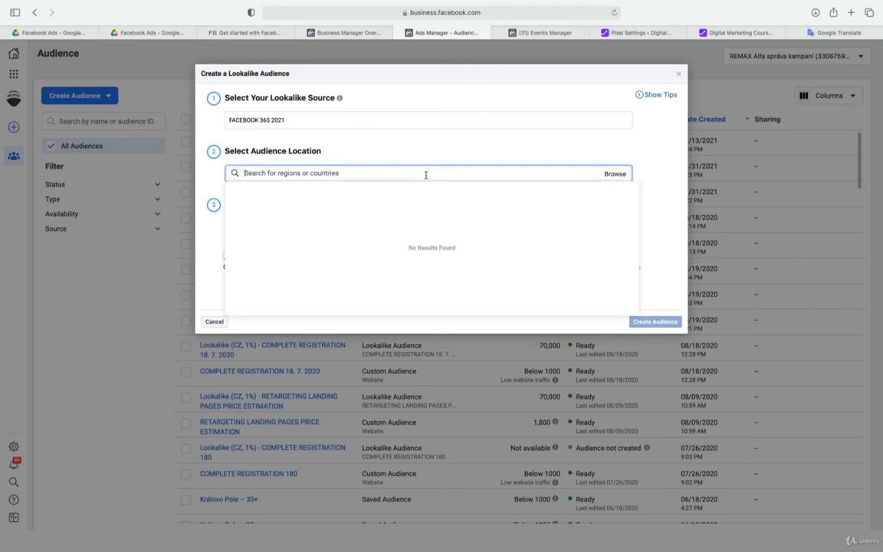
text(cze)
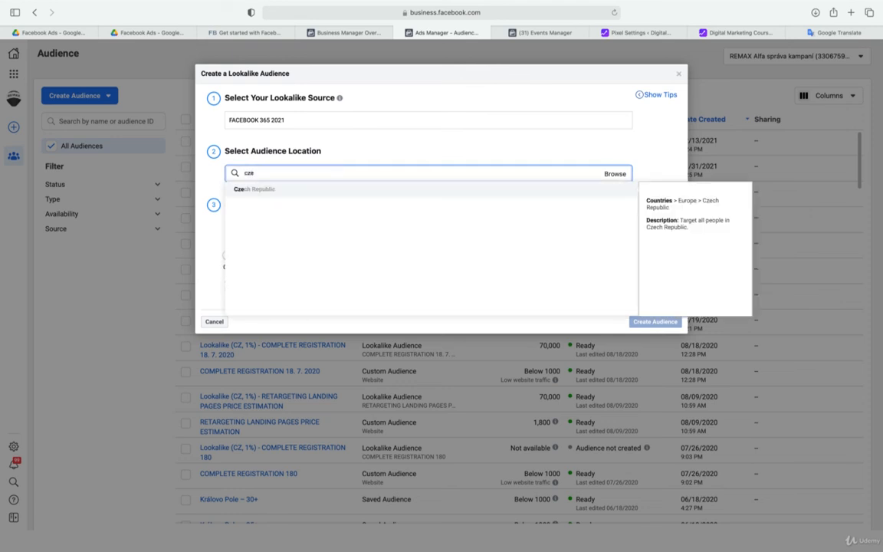
click(322, 192)
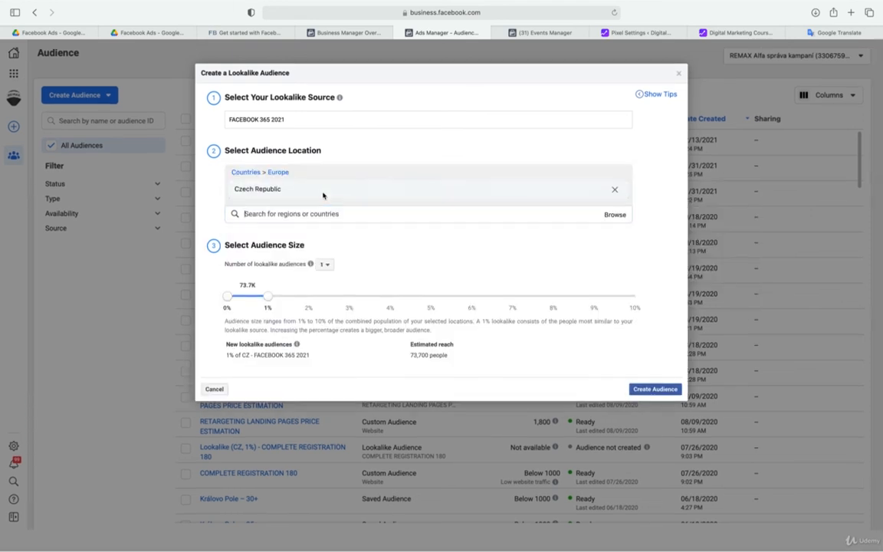
click(411, 150)
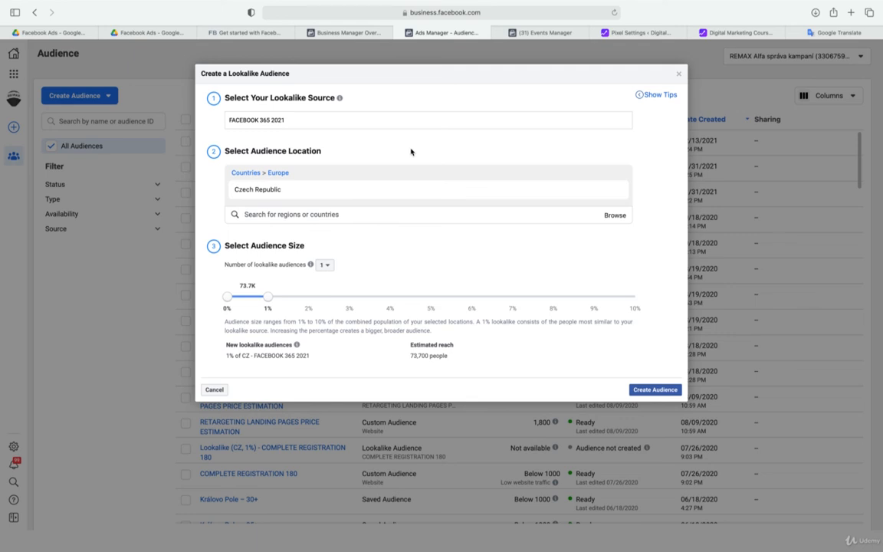
Search for Austria as an additional lookalike location and clear the search without adding it
click(381, 213)
text(au)
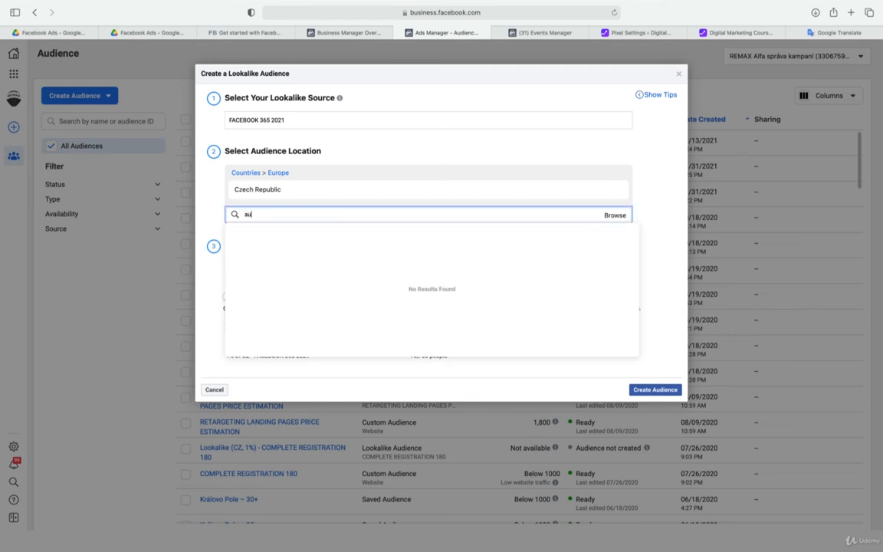
text(stri)
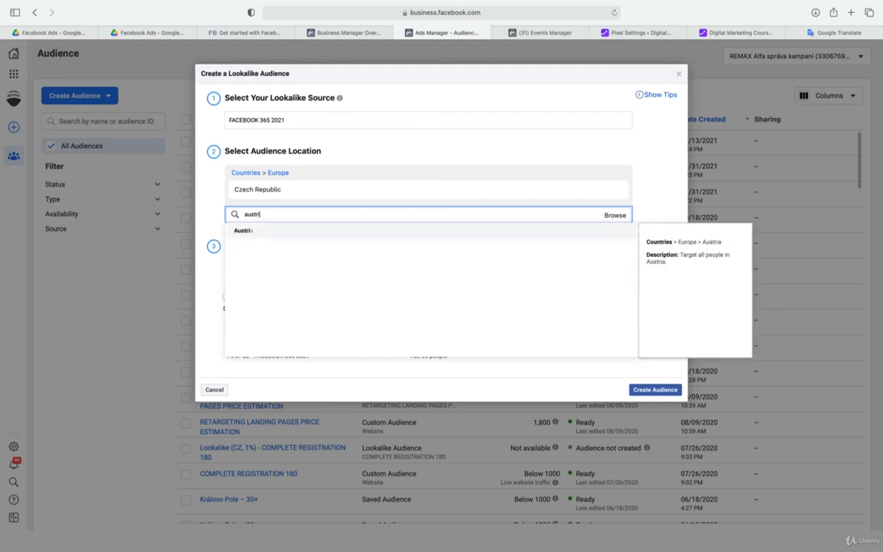
key(BackSpace)
key(BackSpace)
key(BackSpace)
key(BackSpace)
key(BackSpace)
key(BackSpace)
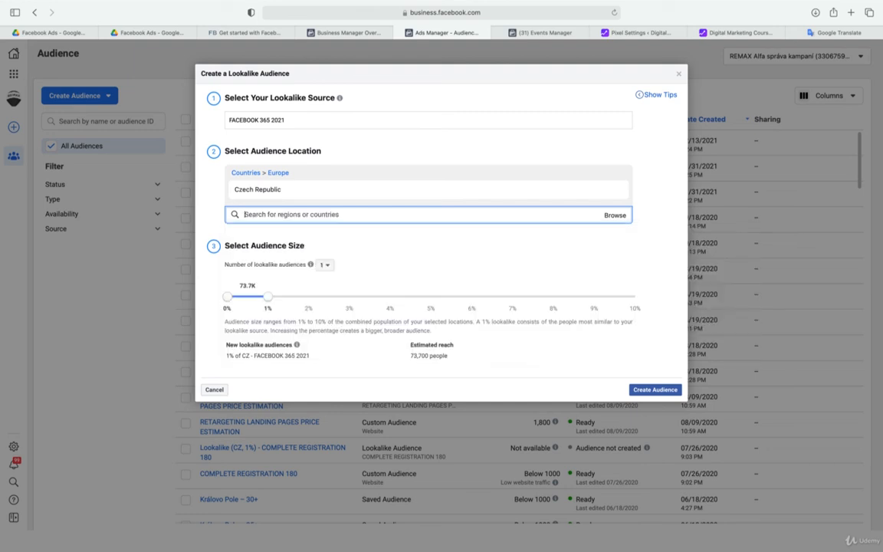
click(399, 143)
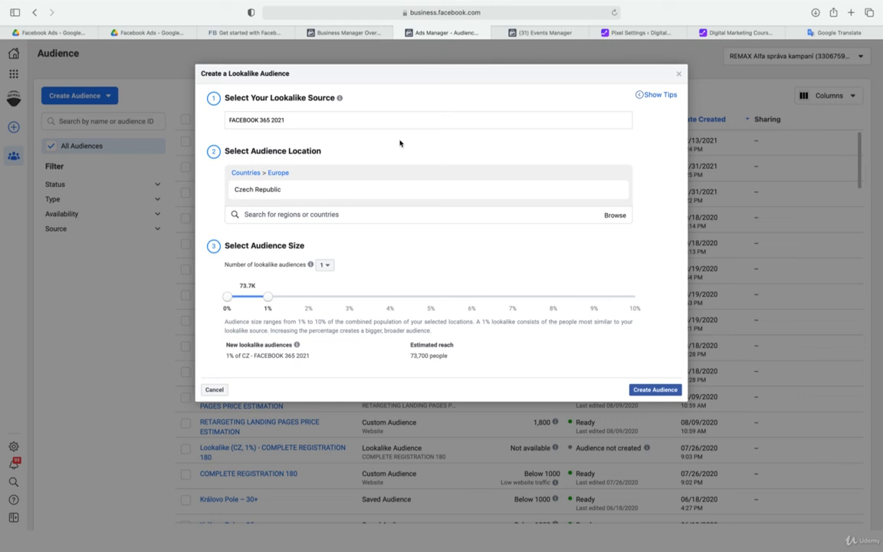
Show the comic image in Google Drive again and go back to the lookalike audience setup in Ads Manager
click(48, 32)
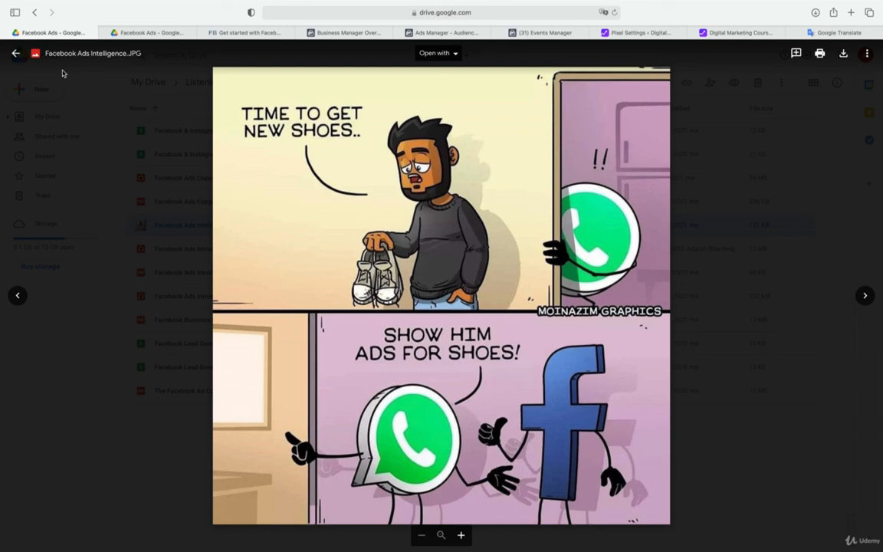
click(455, 32)
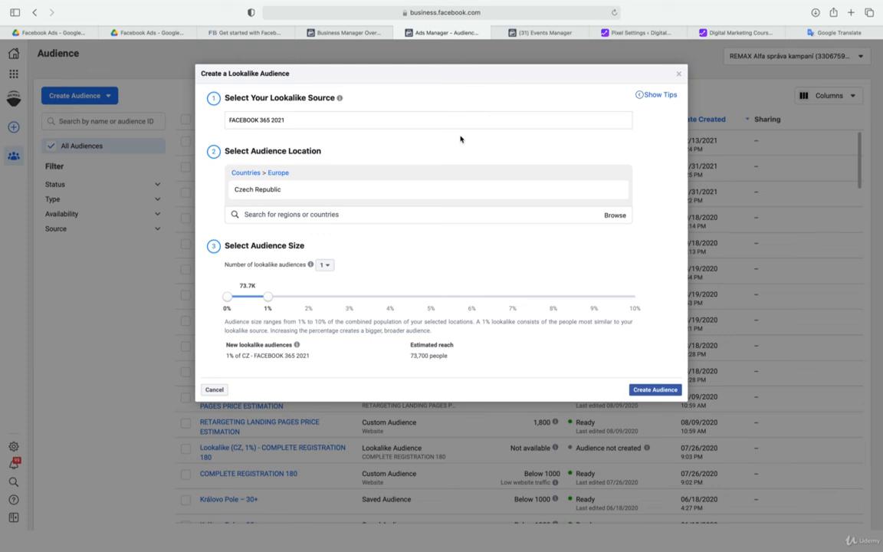
Create the 1% Czech Republic lookalike audience and switch to the Facebook Ads Intelligence.JPG image in Google Drive
click(648, 390)
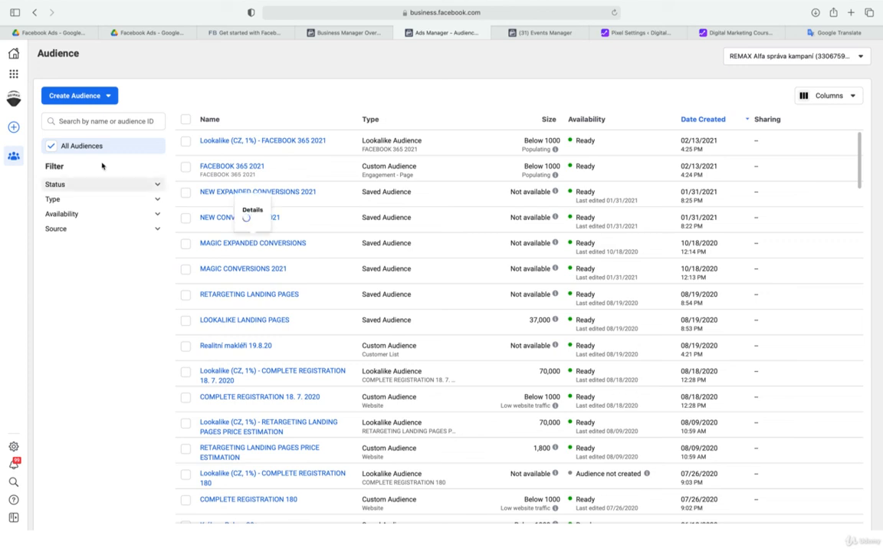
click(75, 34)
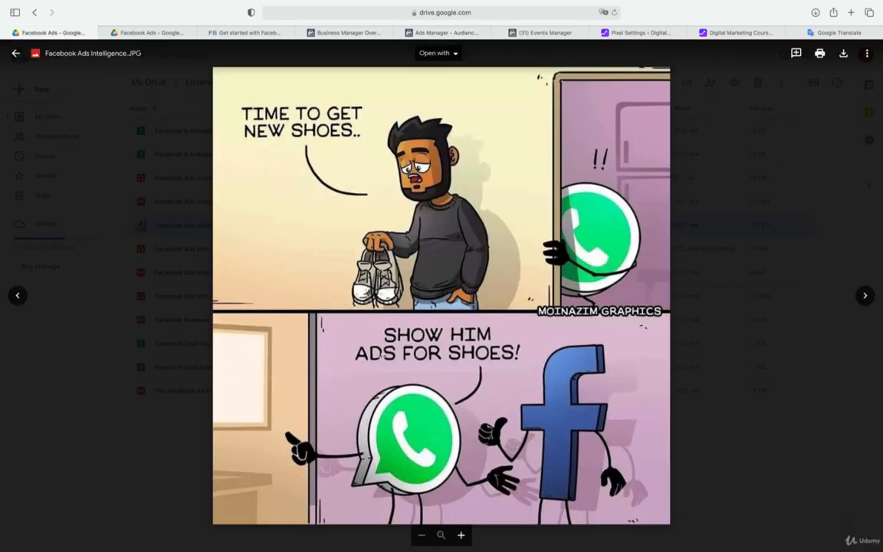